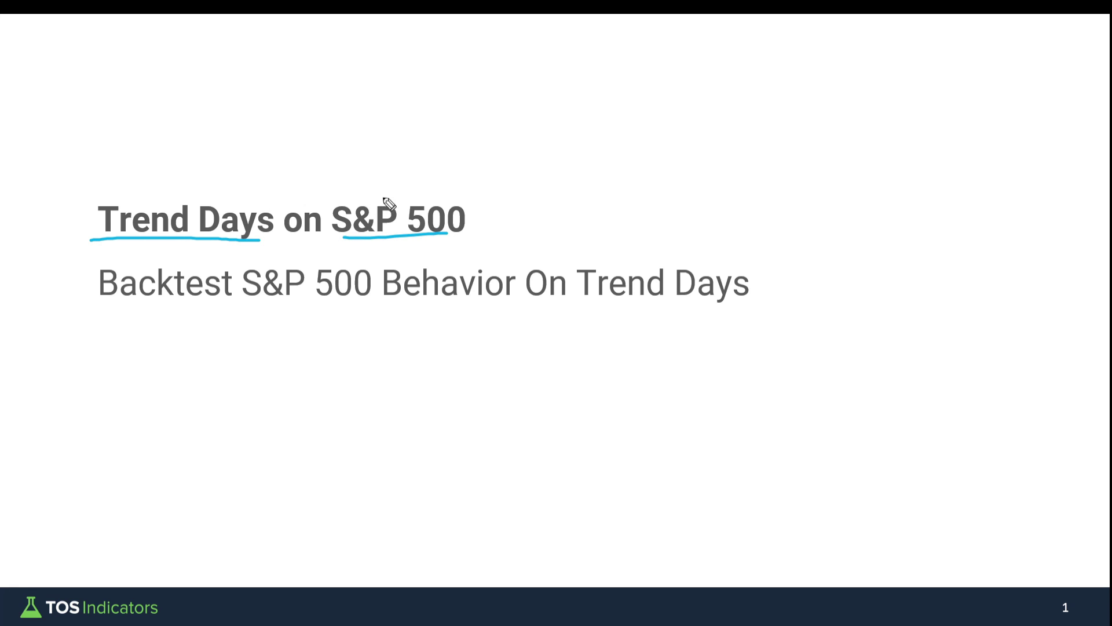
Ink-circle 'Trend Days' on the title slide, arrow it to 'Backtest', and underline 'Behavior'.
mouse_move(766, 265)
mouse_down()
mouse_move(616, 256)
mouse_move(604, 313)
mouse_move(755, 256)
mouse_up()
mouse_move(714, 330)
mouse_down()
mouse_move(518, 368)
mouse_move(213, 307)
mouse_move(212, 322)
mouse_move(210, 304)
mouse_move(232, 301)
mouse_up()
drag(386, 301, 511, 302)
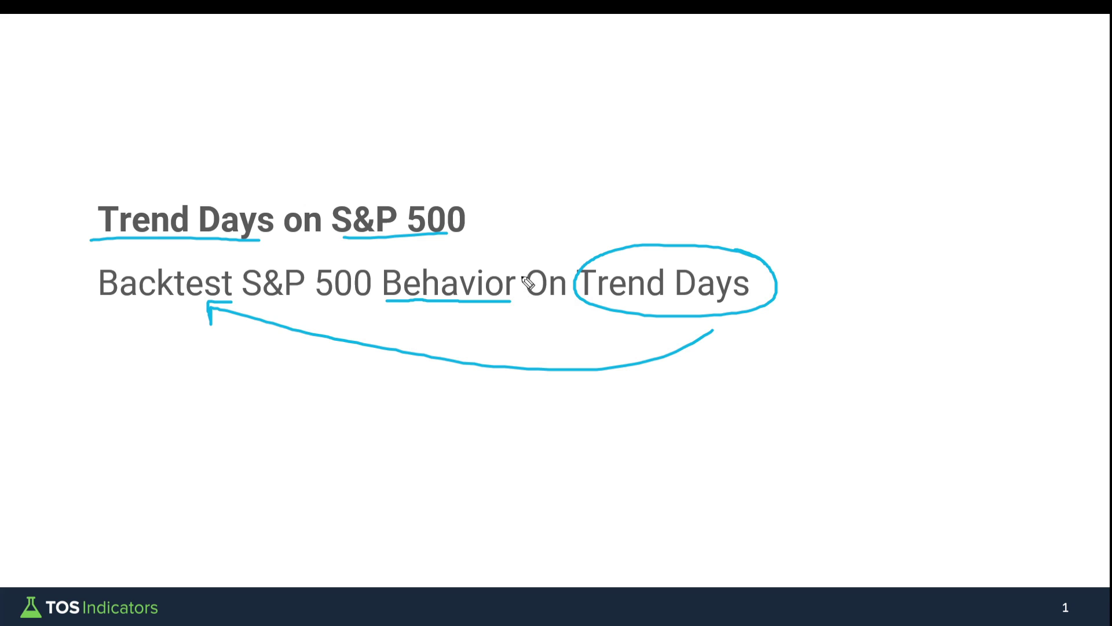
Move to the Setup slide, reveal the download bullet, and underline and bracket 'Moving Average Pullback Backtester'.
key(e)
click(516, 255)
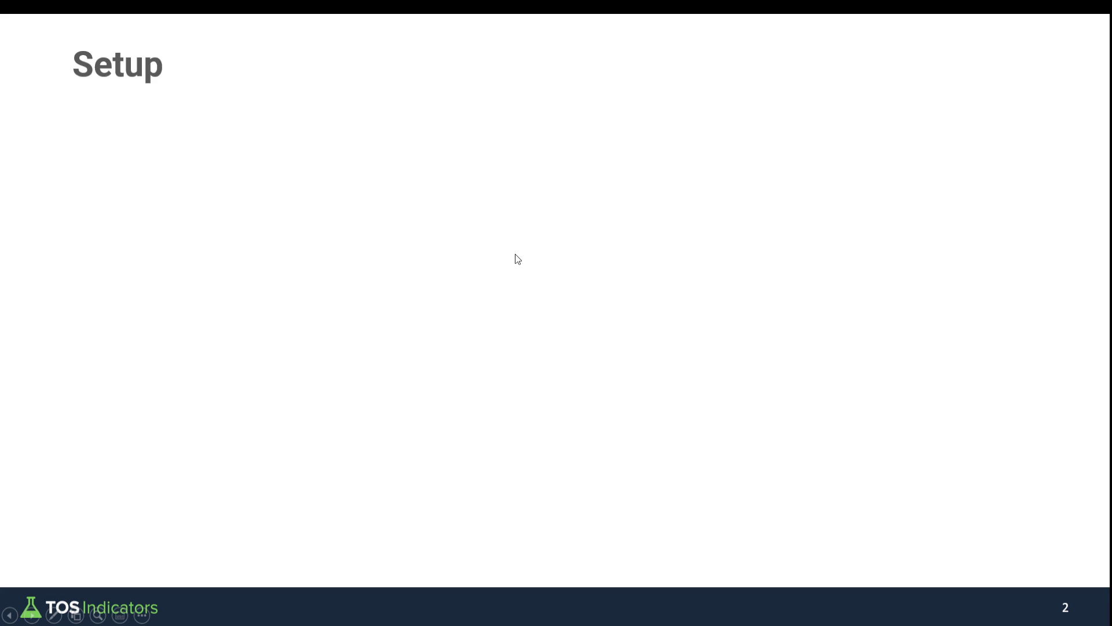
click(496, 323)
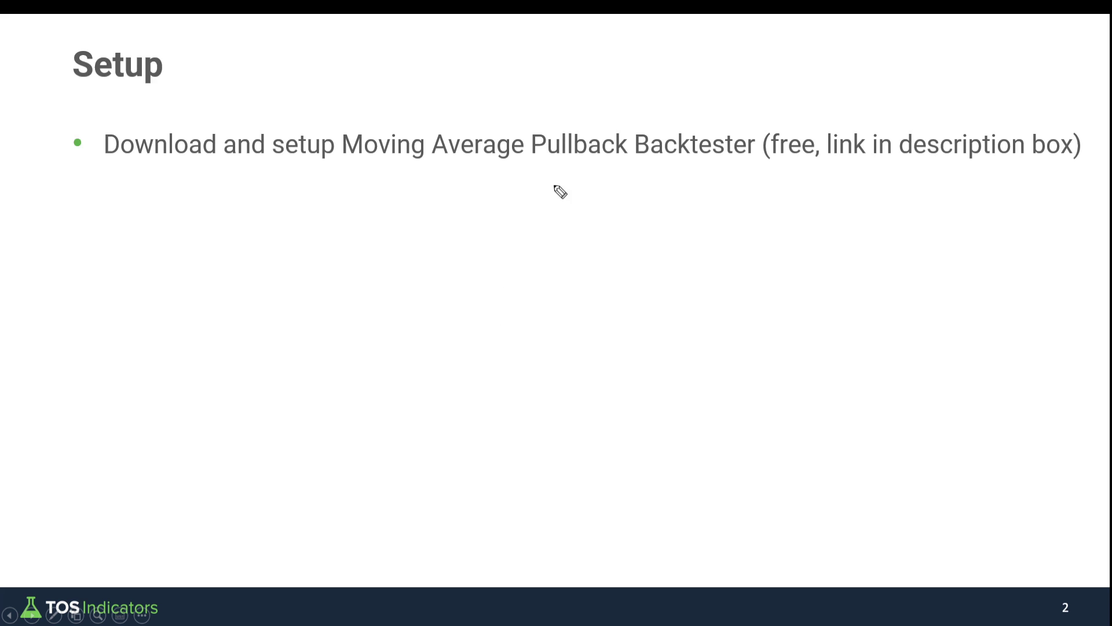
drag(526, 164, 748, 162)
mouse_move(352, 121)
mouse_down()
mouse_move(342, 164)
mouse_move(357, 162)
mouse_up()
drag(748, 128, 755, 167)
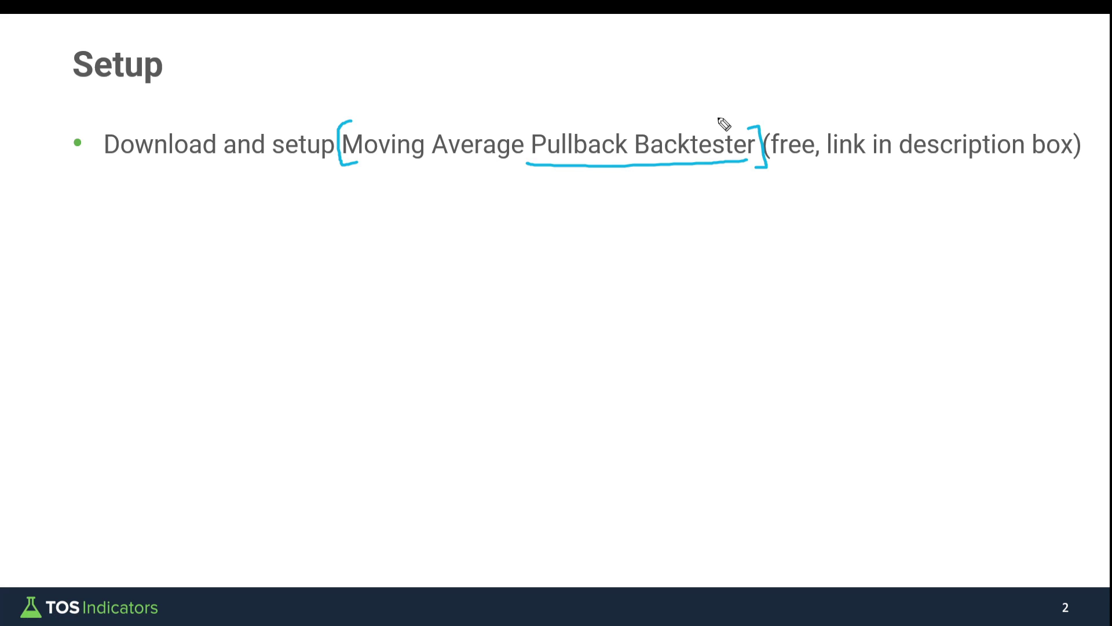
Reveal the market bullet, ink-mark 500, dates 4/21 and 4/22, and regular market hours, then erase.
key(e)
key(Right)
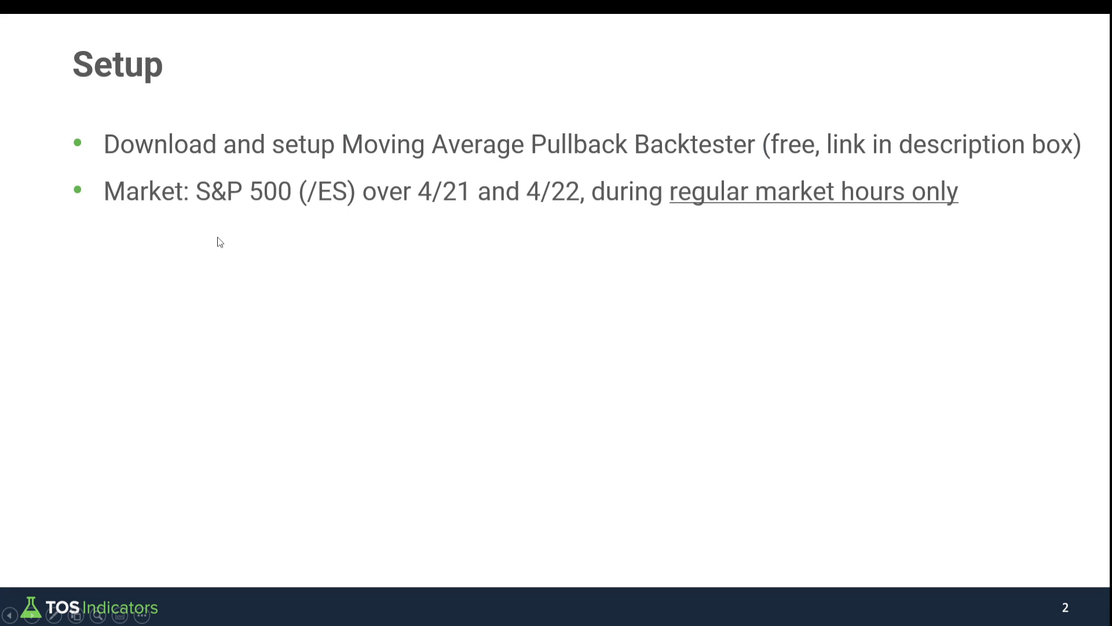
key(ctrl+p)
drag(249, 208, 337, 204)
drag(417, 206, 574, 209)
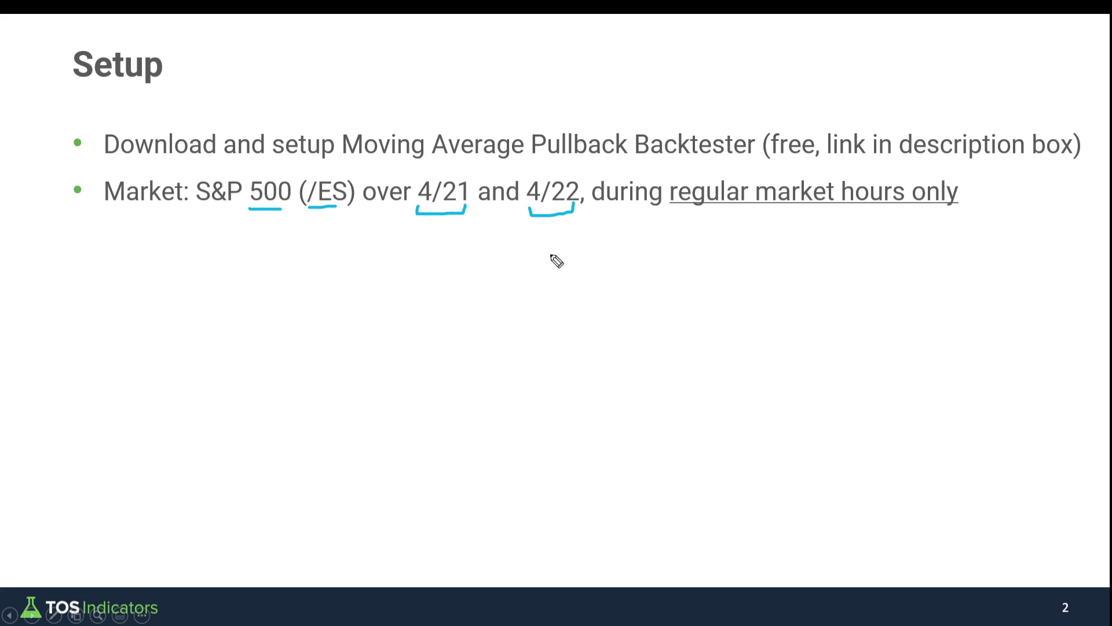
mouse_move(674, 173)
mouse_down()
mouse_move(665, 180)
mouse_move(688, 214)
mouse_up()
mouse_move(895, 172)
mouse_down()
mouse_move(909, 214)
mouse_move(887, 217)
mouse_up()
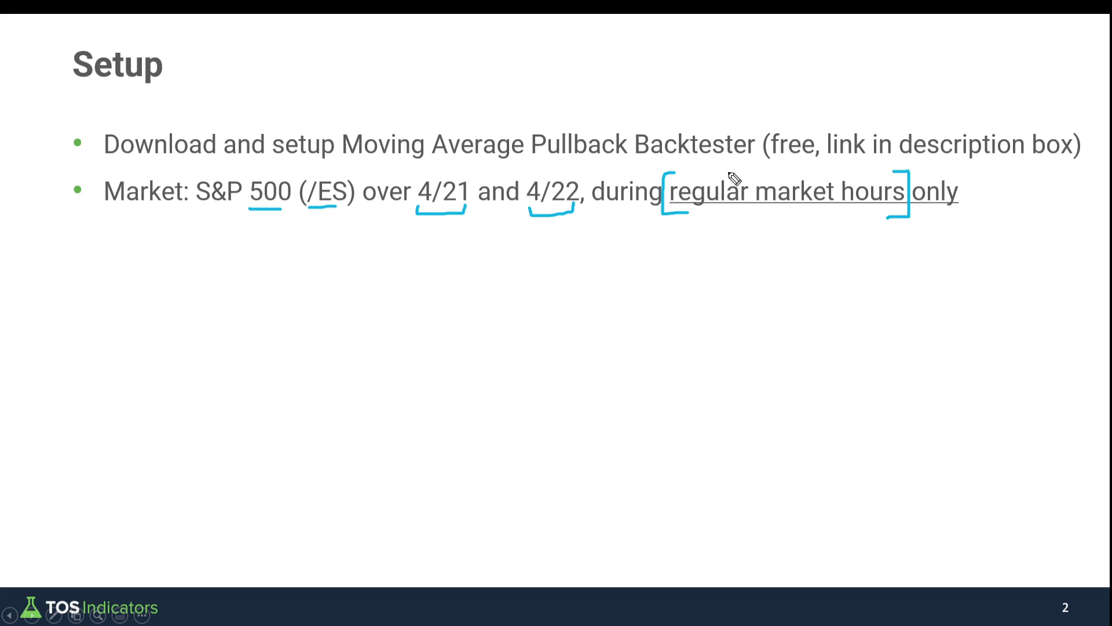
mouse_move(727, 176)
mouse_down()
mouse_move(726, 155)
mouse_move(727, 165)
mouse_up()
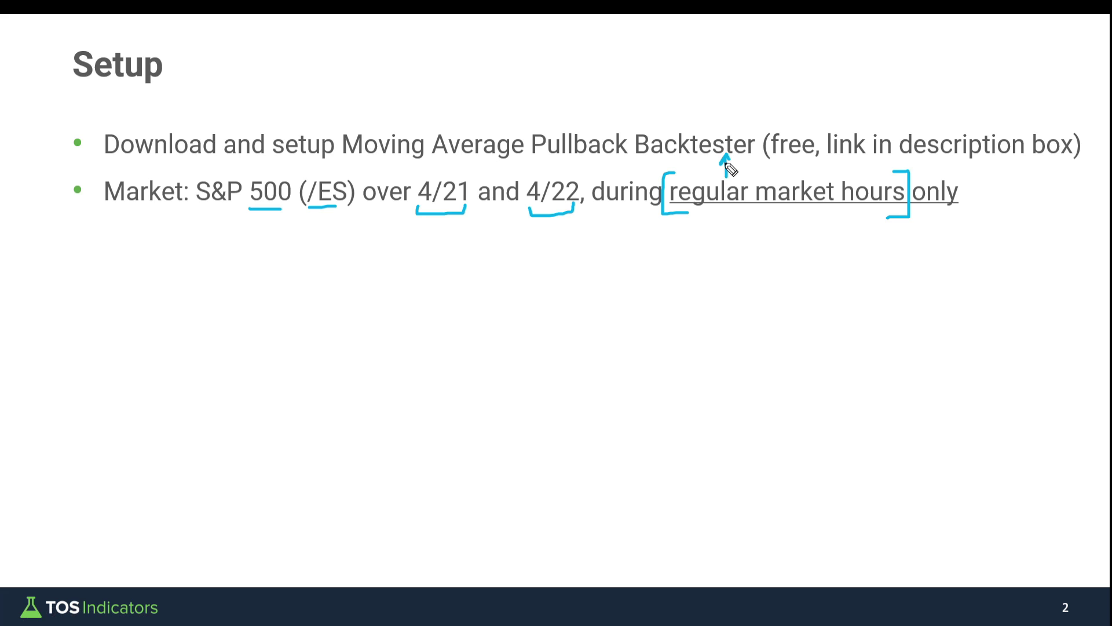
key(e)
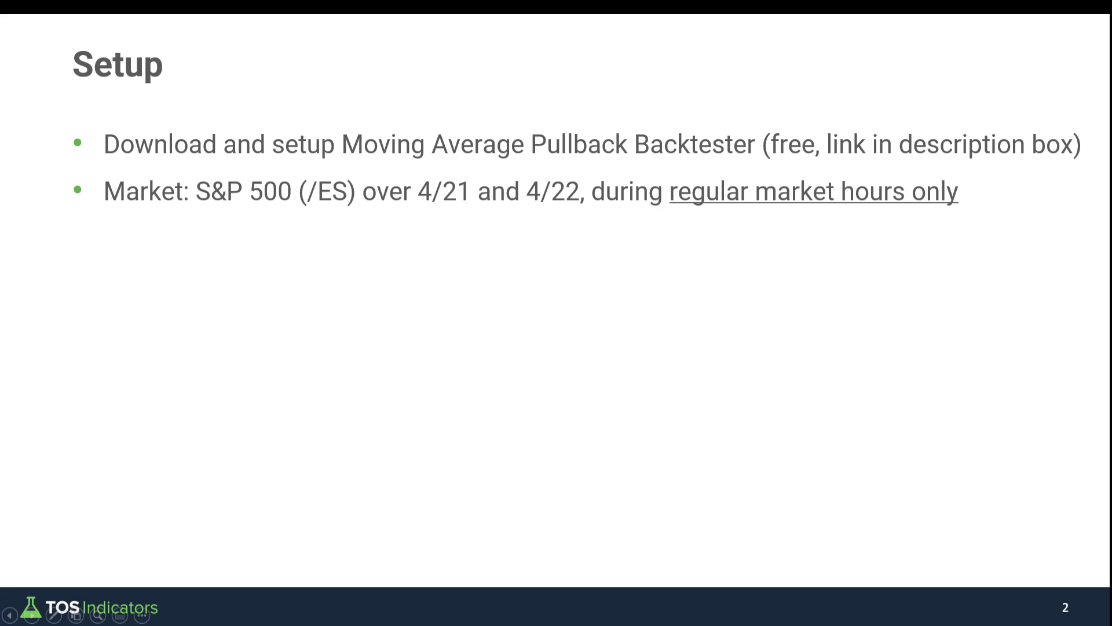
key(Right)
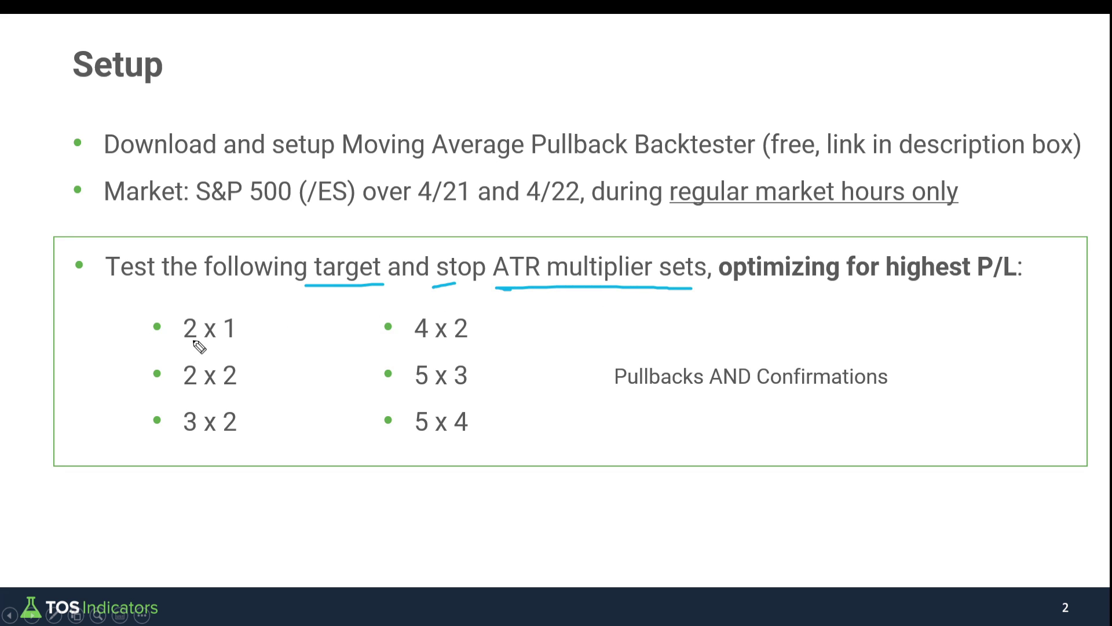
drag(177, 344, 197, 343)
drag(223, 346, 237, 340)
drag(187, 440, 235, 438)
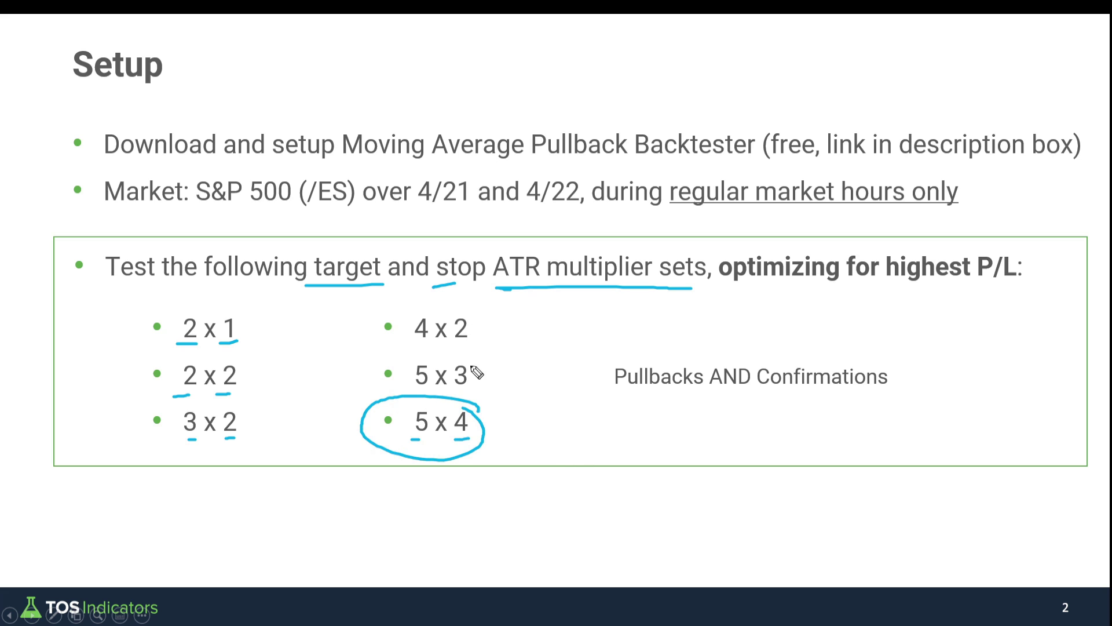
key(e)
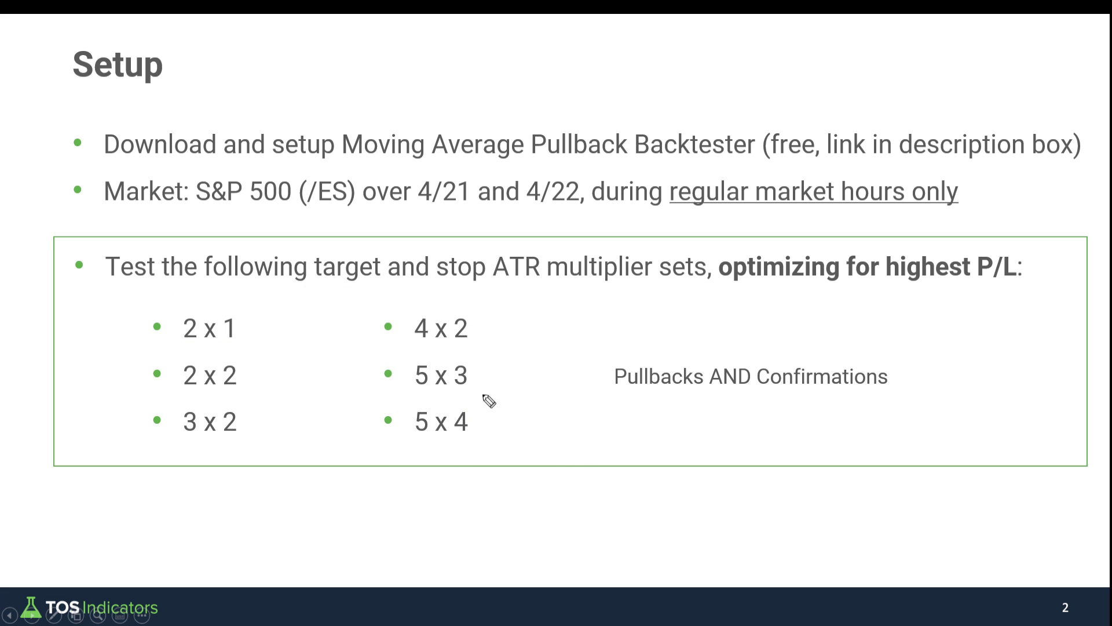
drag(617, 392, 672, 389)
Switch to the Excel EMA/target/stop test table and scroll down through it and back up.
key(alt+Tab)
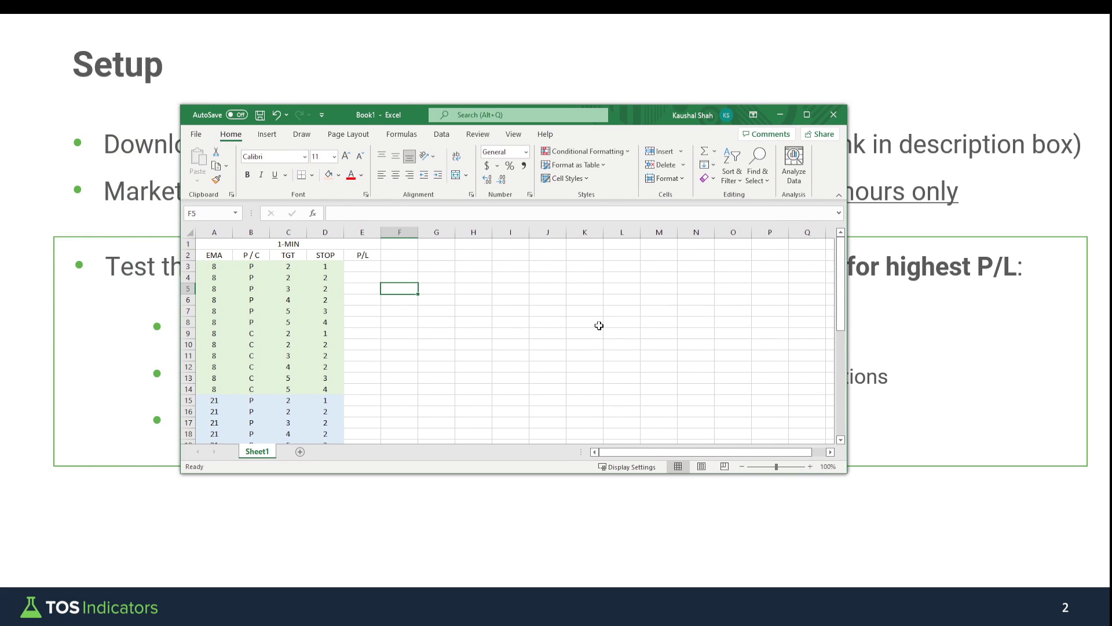
drag(841, 283, 841, 383)
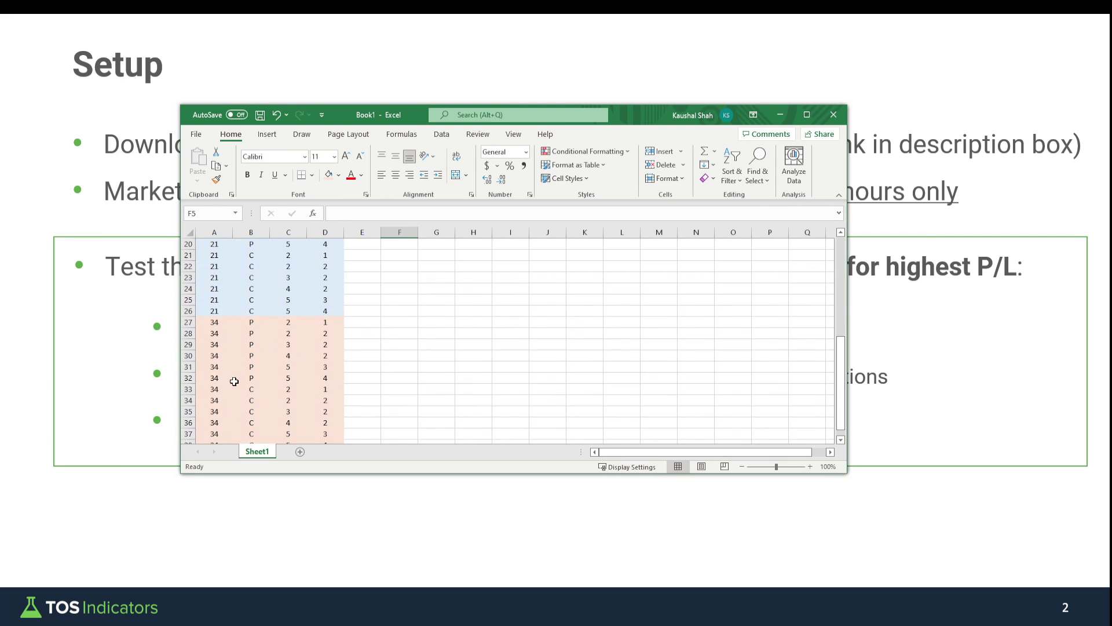
scroll(375, 302, down, 1)
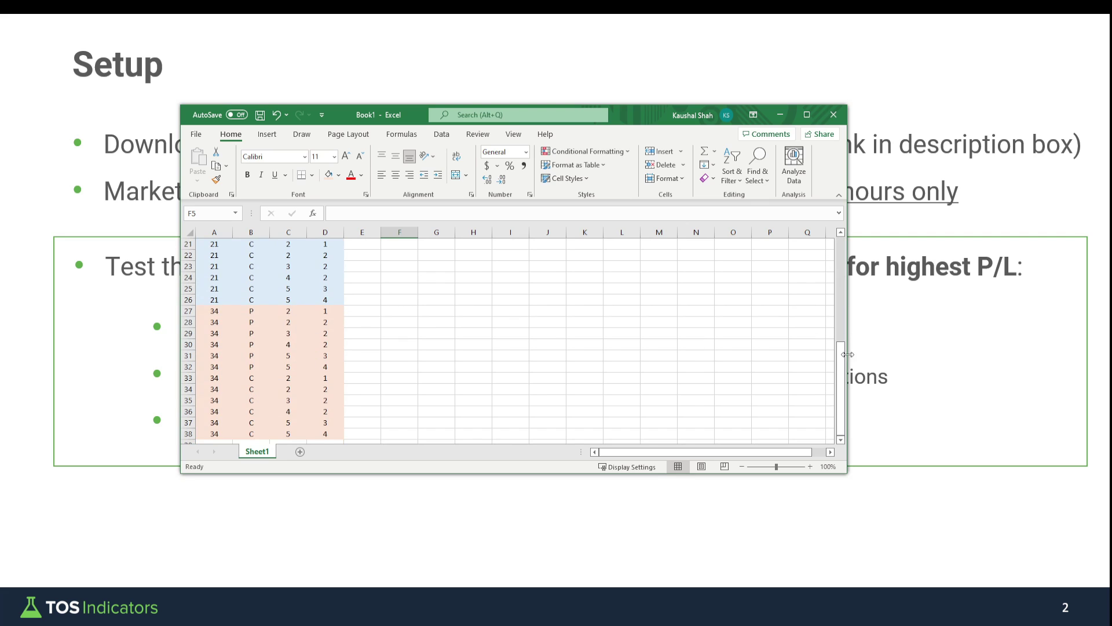
drag(844, 364, 843, 255)
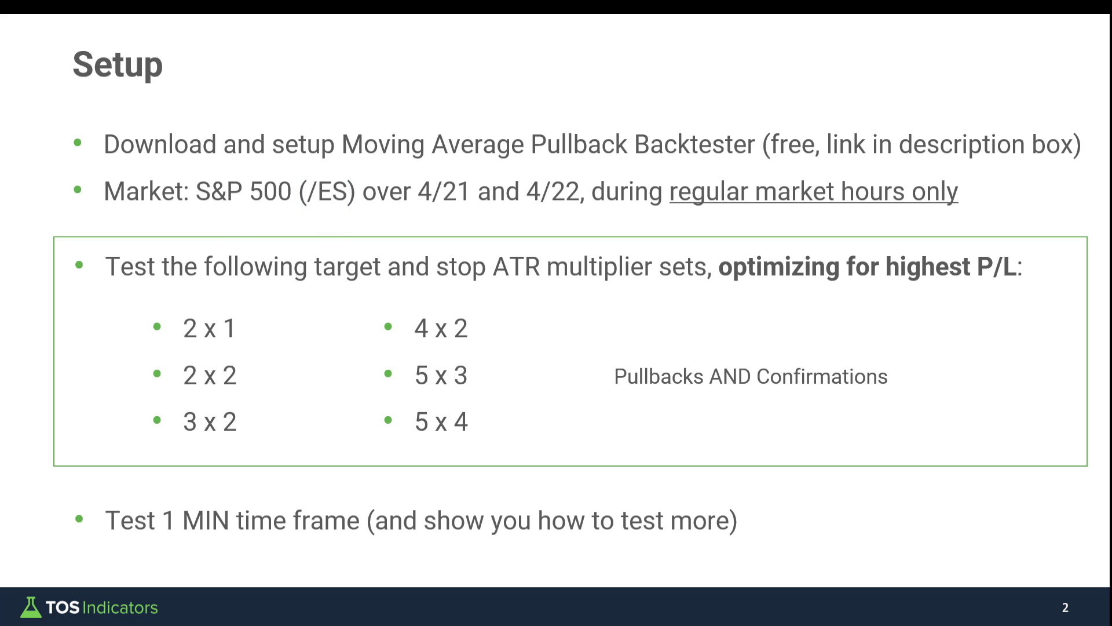
On the questions slide, ink-underline 'best' and 'day trading', add an arrow, then erase.
key(Right)
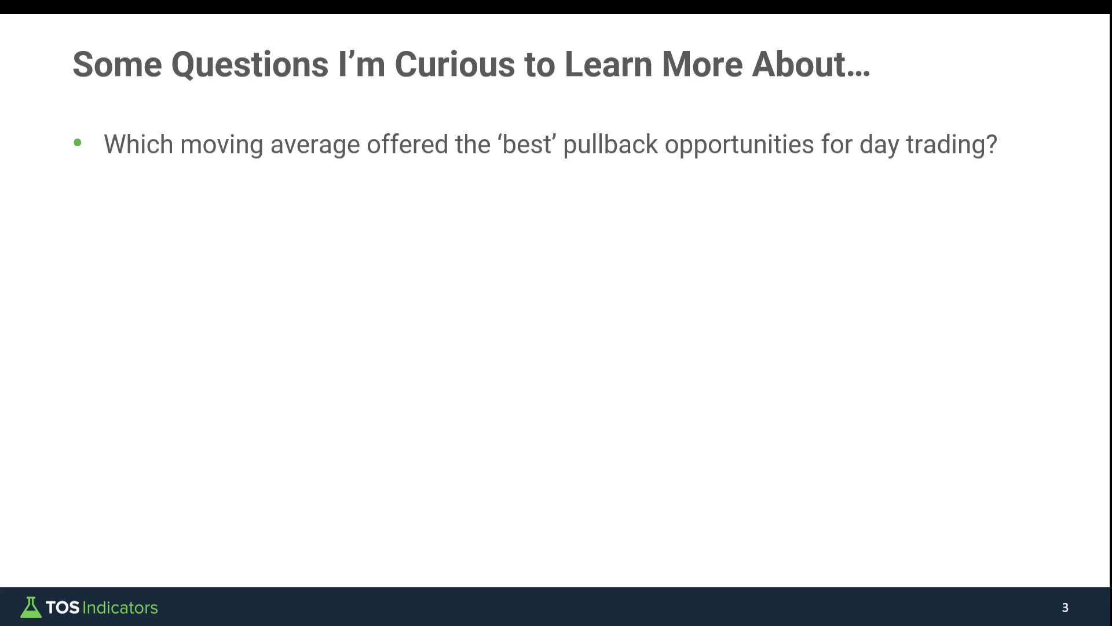
drag(498, 162, 559, 164)
drag(849, 164, 989, 162)
mouse_move(600, 96)
mouse_down()
mouse_move(545, 124)
mouse_move(559, 123)
mouse_up()
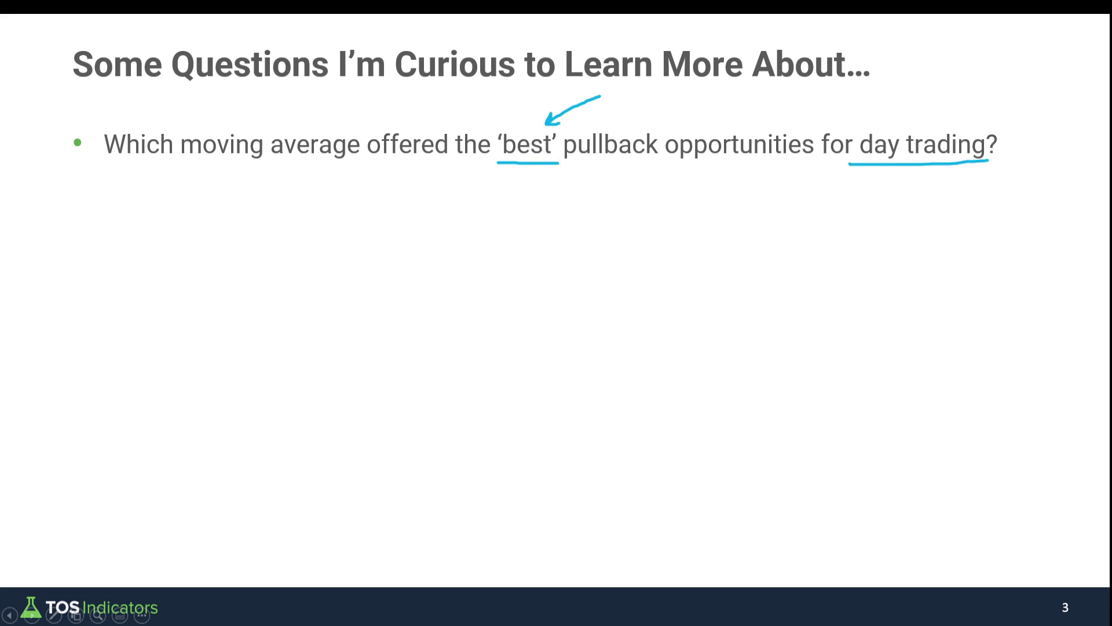
key(e)
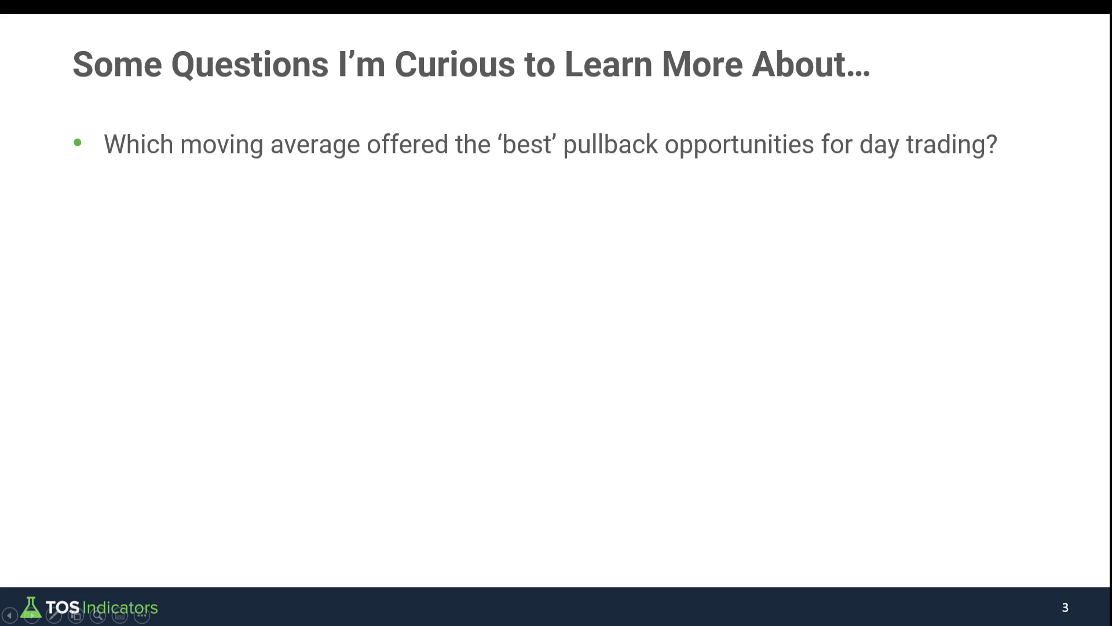
Reveal the time frame question and underline 'balance', 'P/L' and 'effort' in ink, then clear it.
click(328, 352)
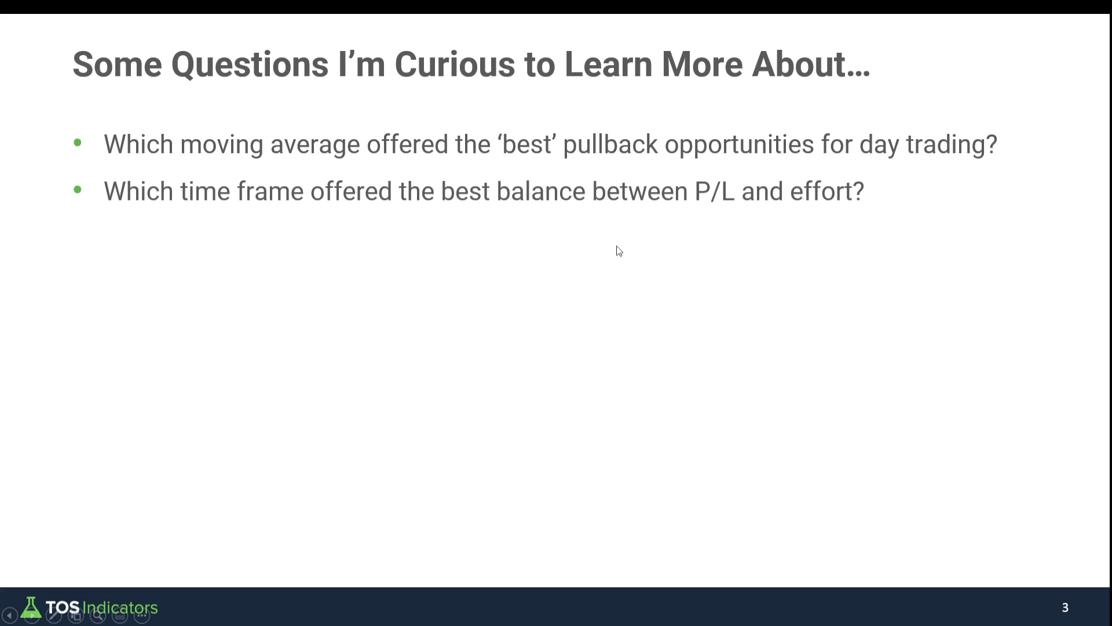
key(ctrl+p)
drag(499, 211, 606, 219)
drag(687, 214, 733, 206)
drag(774, 212, 843, 205)
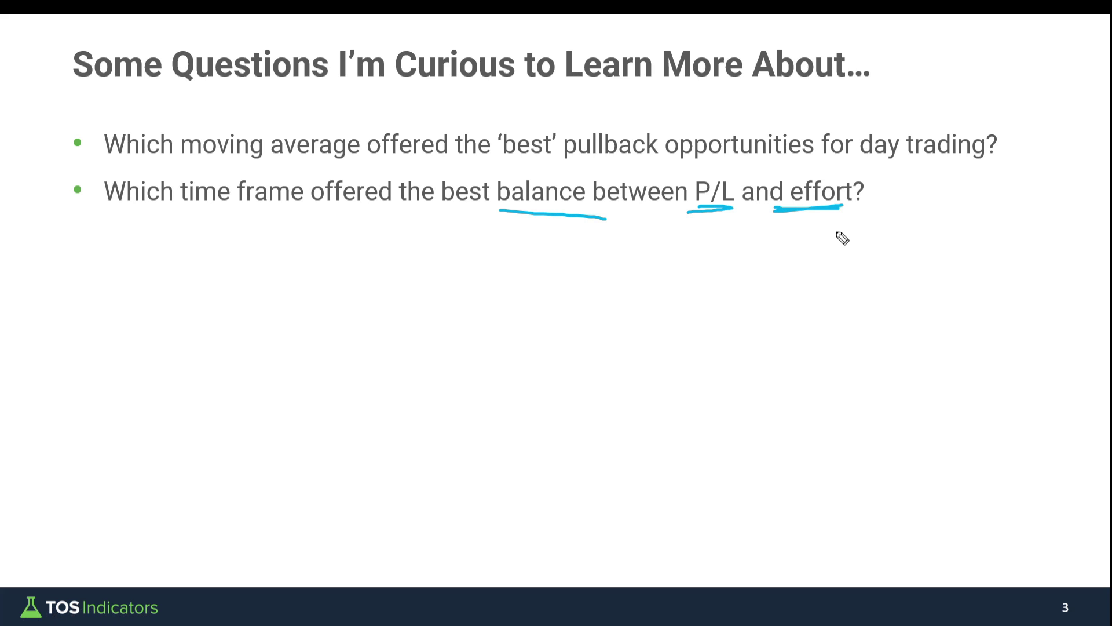
key(e)
drag(700, 211, 813, 212)
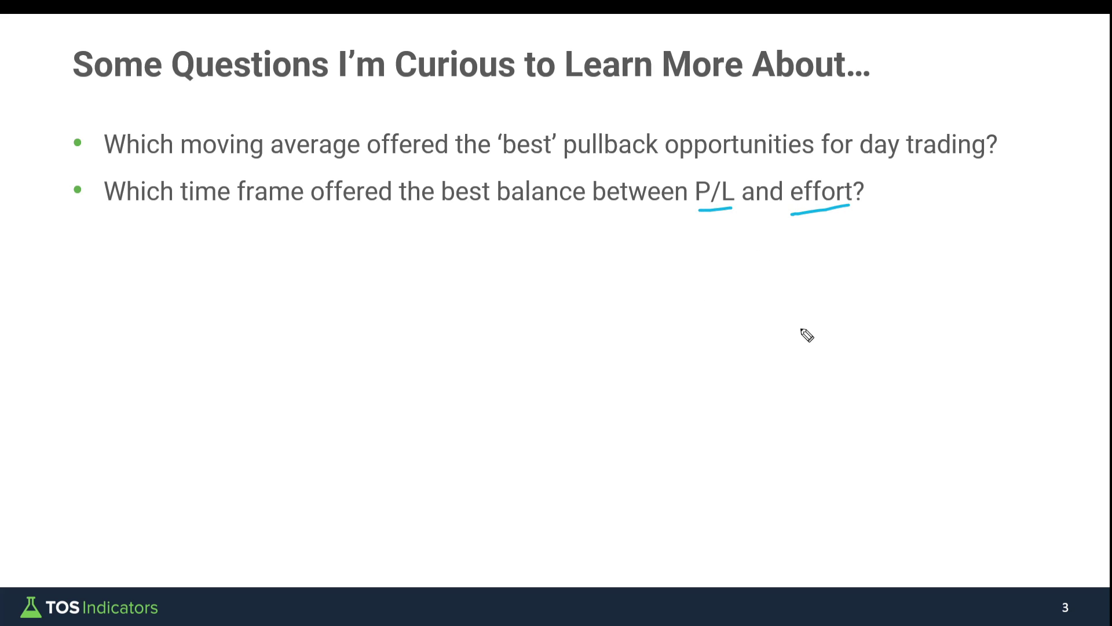
key(e)
key(Escape)
Reveal the stops question, underline 'wider' and 'smaller', and handwrite 3-4 and 1-2 beneath them.
click(776, 308)
key(ctrl+p)
click(479, 258)
drag(491, 258, 640, 261)
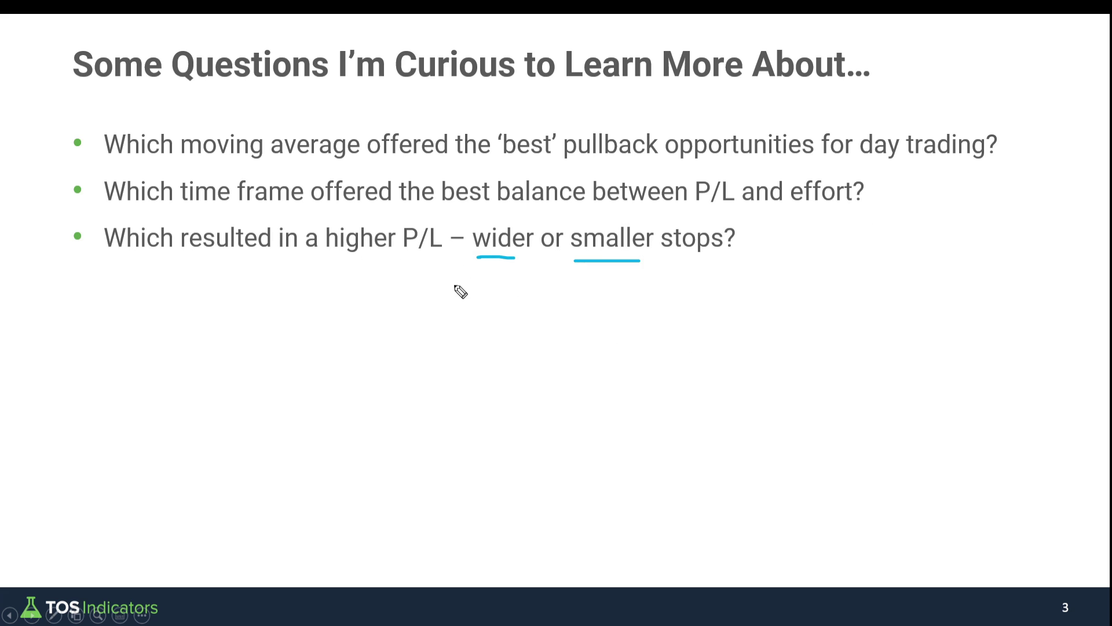
mouse_move(452, 281)
mouse_down()
mouse_move(459, 303)
mouse_move(492, 291)
mouse_up()
drag(502, 282, 515, 294)
drag(514, 276, 513, 300)
mouse_move(453, 319)
mouse_down()
mouse_move(521, 310)
mouse_move(547, 322)
mouse_up()
mouse_move(613, 282)
mouse_down()
mouse_move(614, 298)
mouse_move(642, 289)
mouse_move(660, 306)
mouse_up()
Reveal the pullback selling question, mark 'blindly sell pullbacks', 'wait' and 'resumption', then erase the ink.
key(Right)
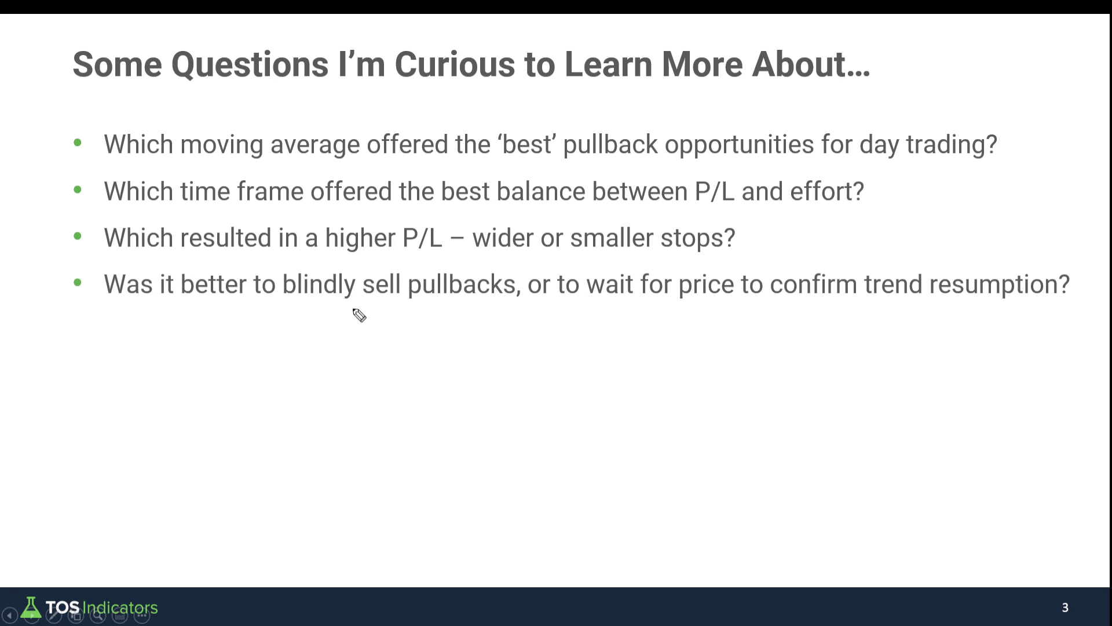
drag(284, 306, 489, 309)
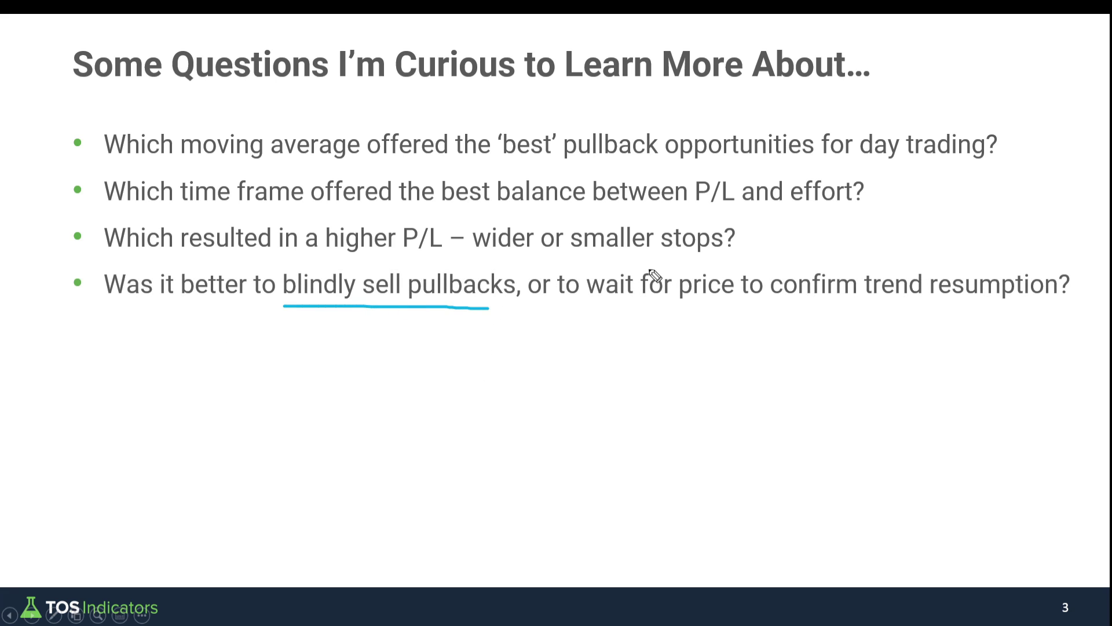
mouse_move(601, 266)
mouse_down()
mouse_move(594, 310)
mouse_move(617, 308)
mouse_up()
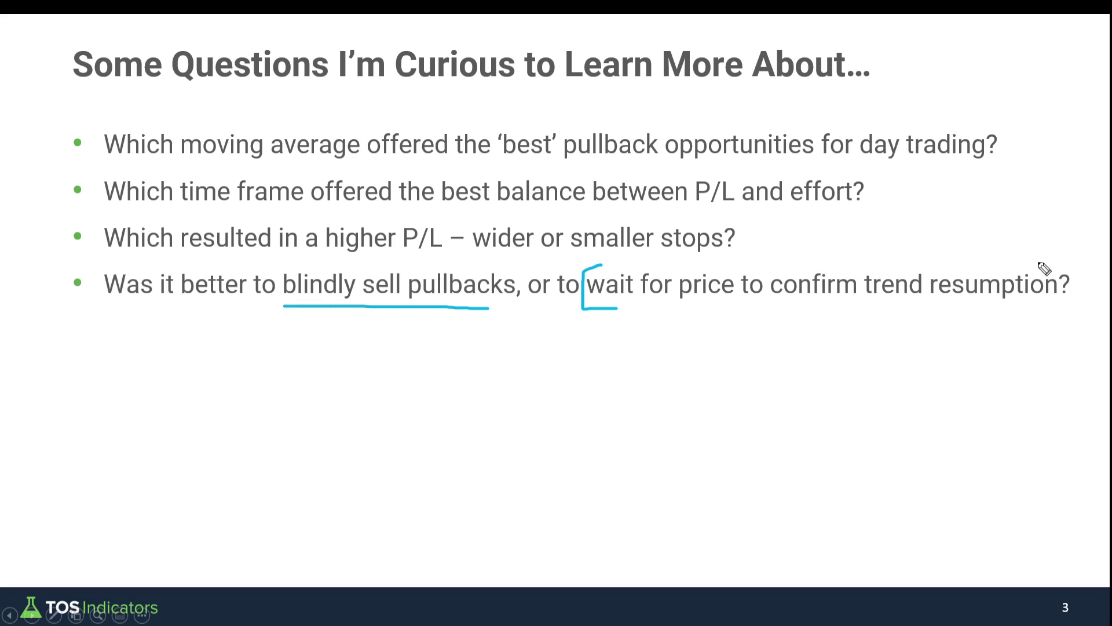
drag(1039, 262, 1039, 302)
drag(919, 316, 1047, 307)
drag(953, 321, 1030, 322)
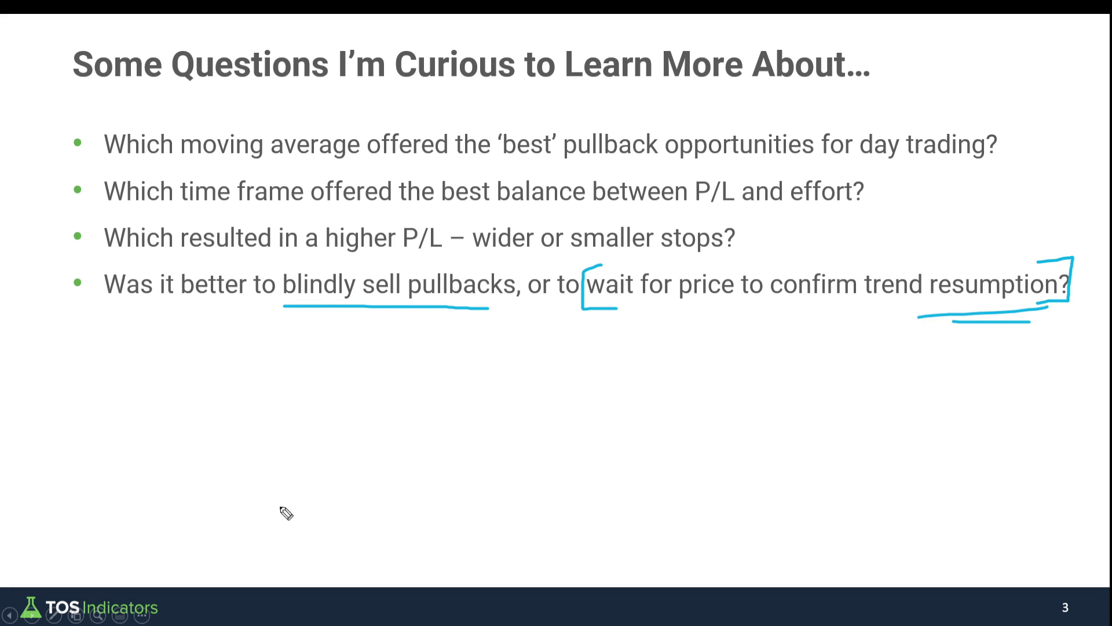
key(e)
key(Escape)
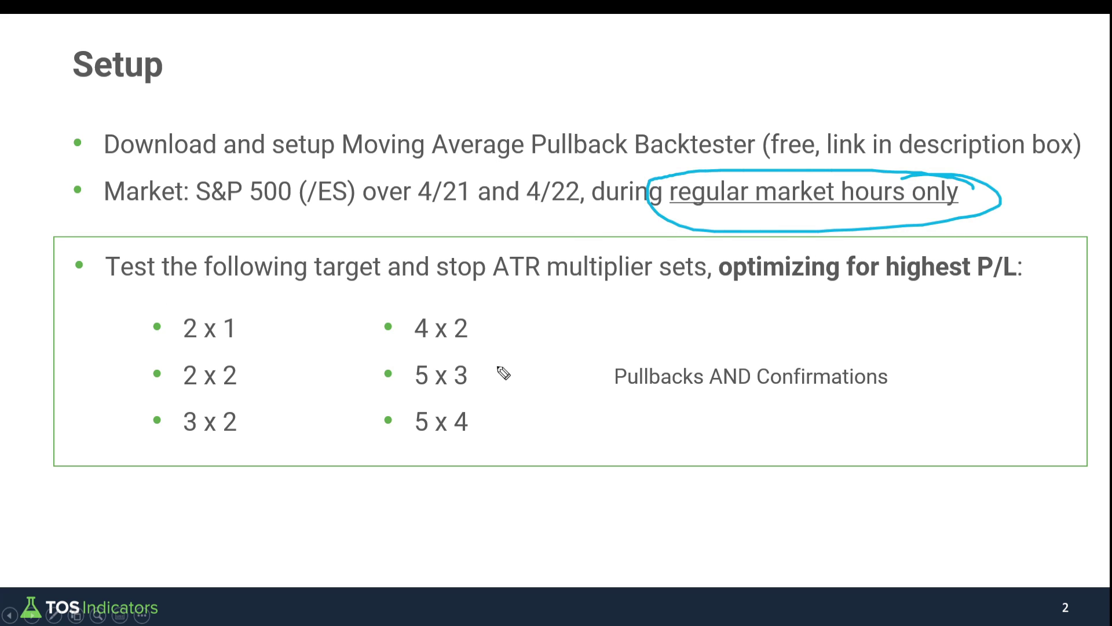
Search strategies for 'moving' and open TI_MovingAveragePullback in the thinkScript editor.
key(e)
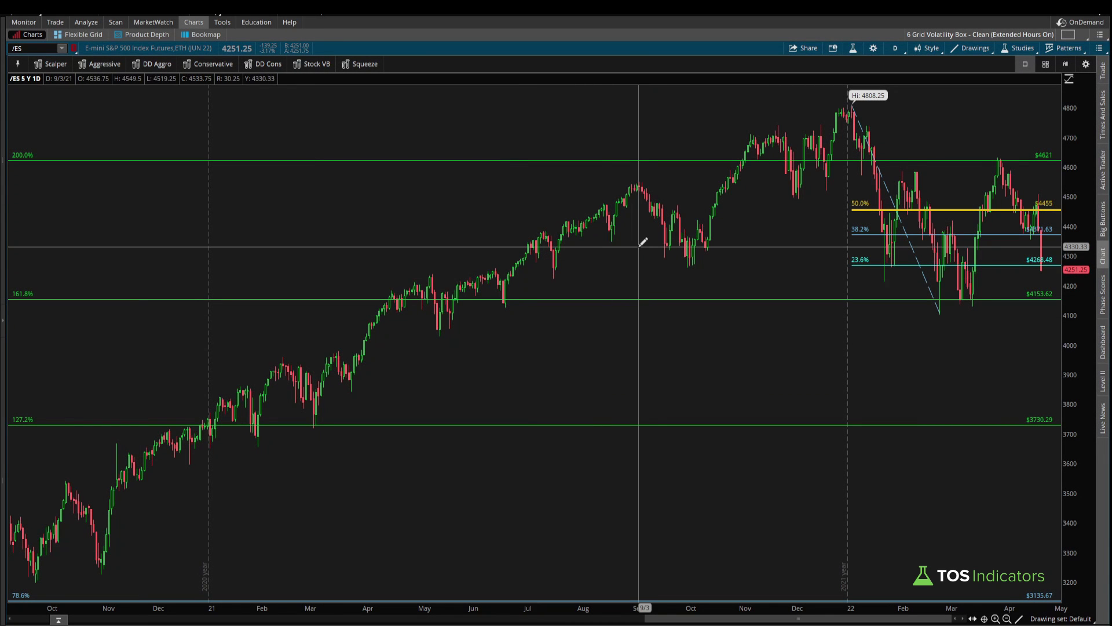
click(853, 47)
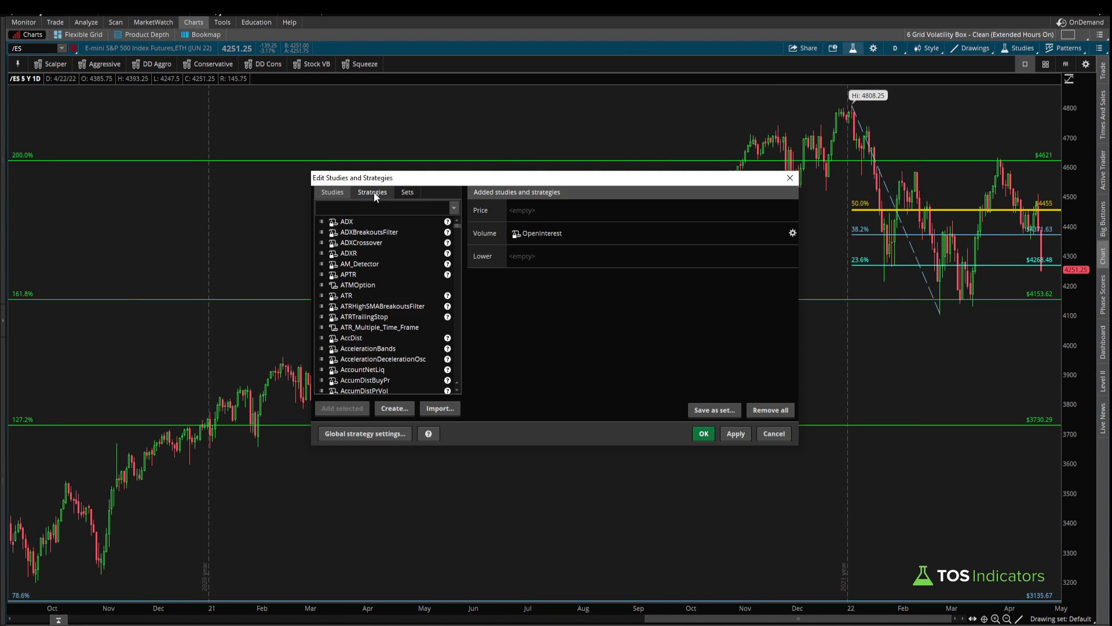
click(374, 192)
text(moving)
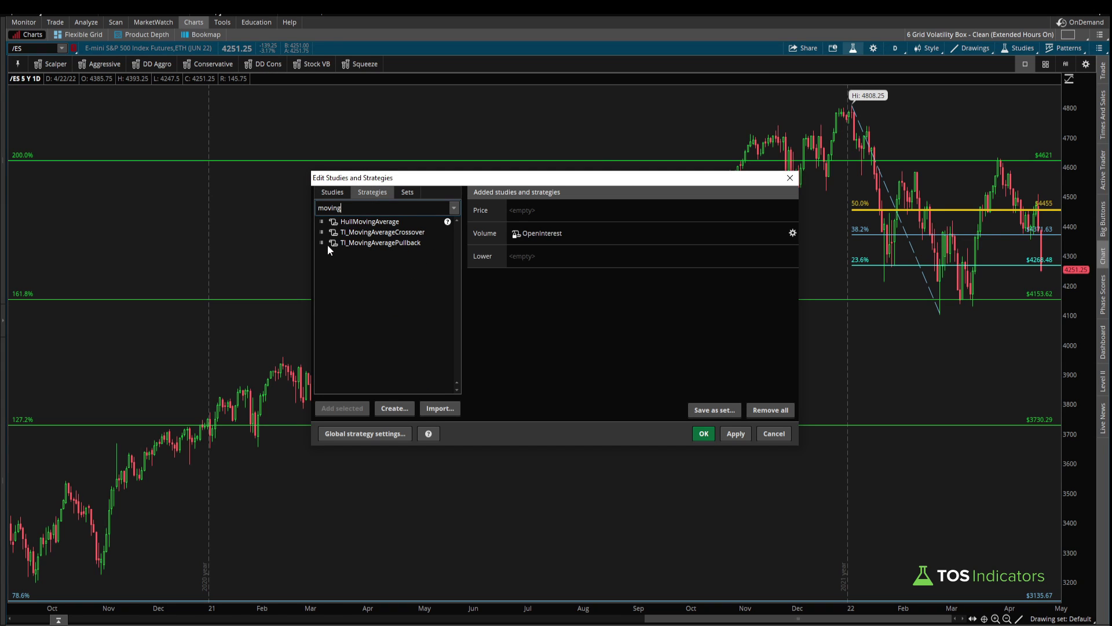
click(328, 245)
click(333, 243)
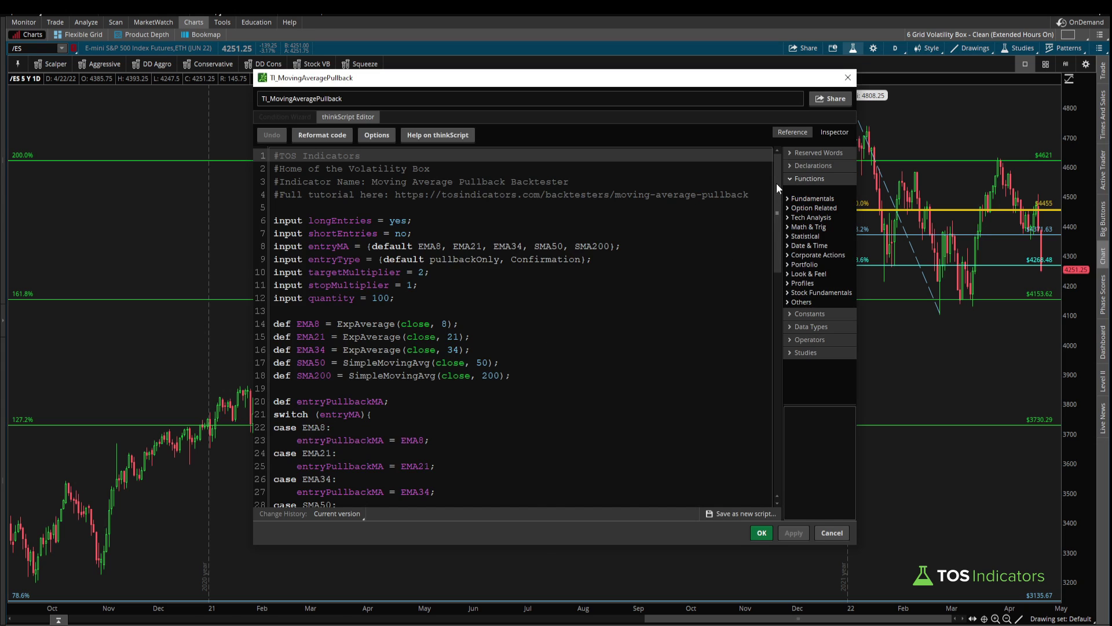
Insert blank lines above the def EMA8 definitions.
drag(776, 183, 779, 137)
click(307, 334)
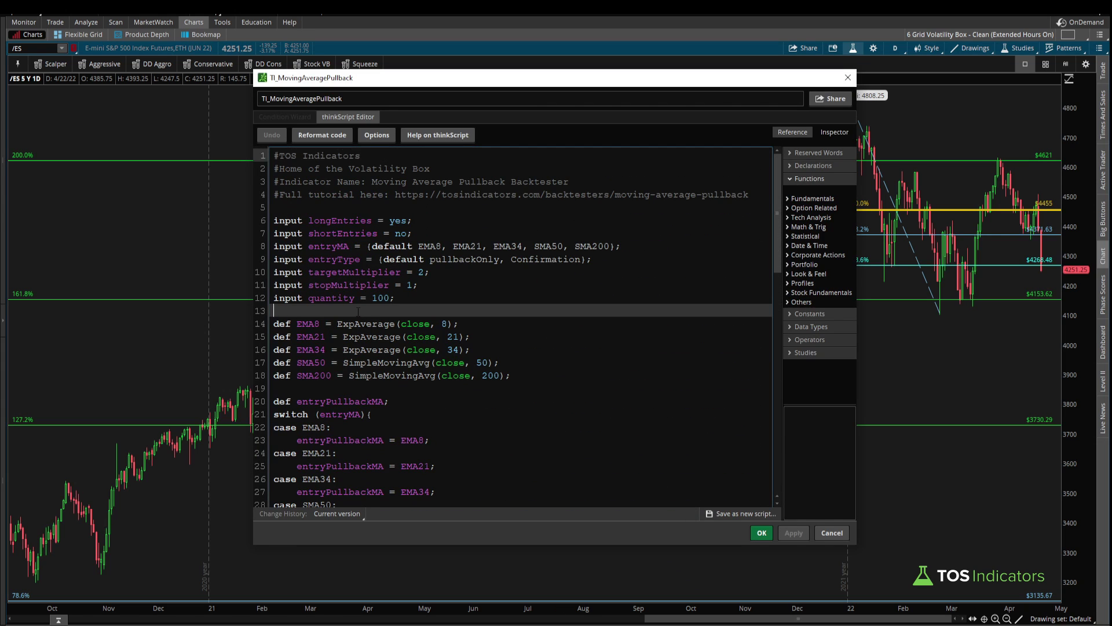
key(Return)
key(Return)
key(Return)
click(307, 334)
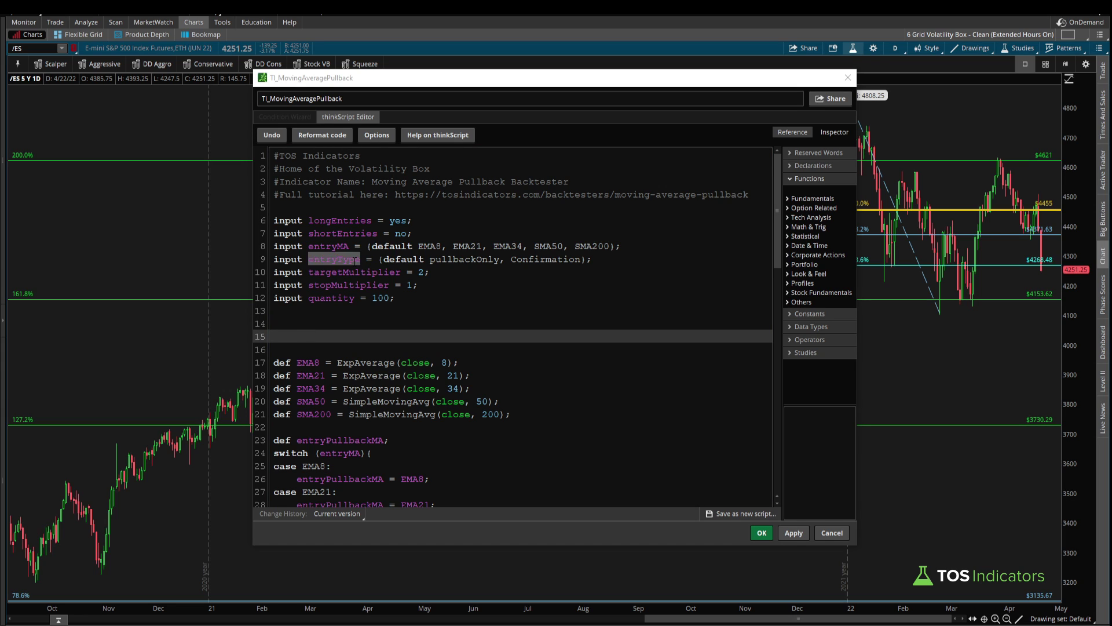
On line 15 add def marketHours = 1 between SecondsTillTime(930) and SecondsTillTime(1600), else 0, and save.
click(306, 336)
text(def marketHours = if SecondsTillTime()
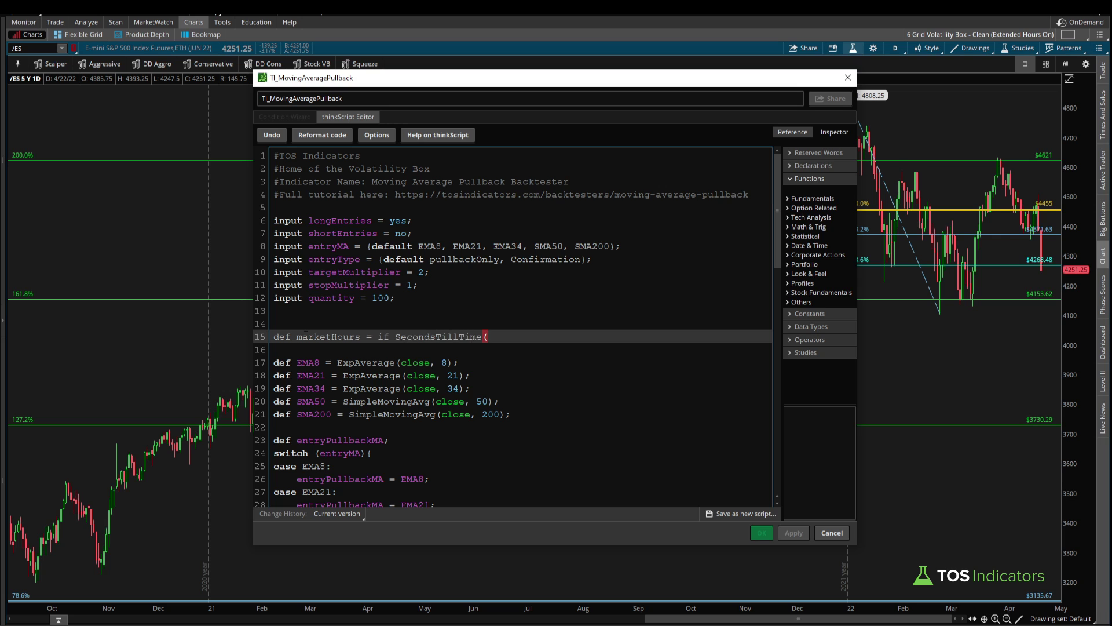
text(930))
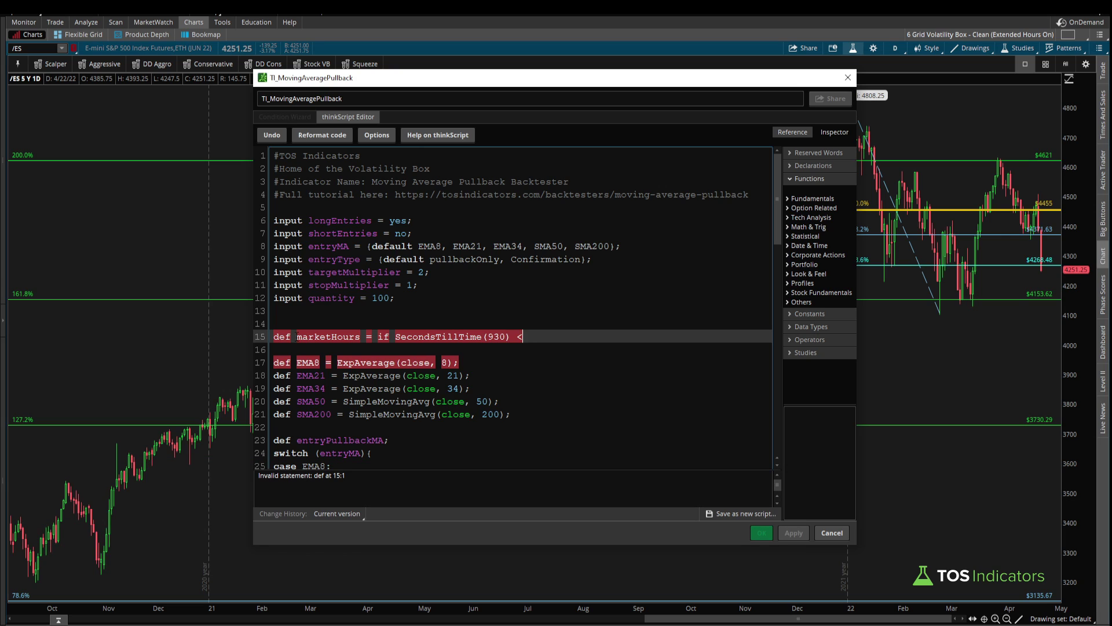
text(<= 0 and SecondsTillTime(16)
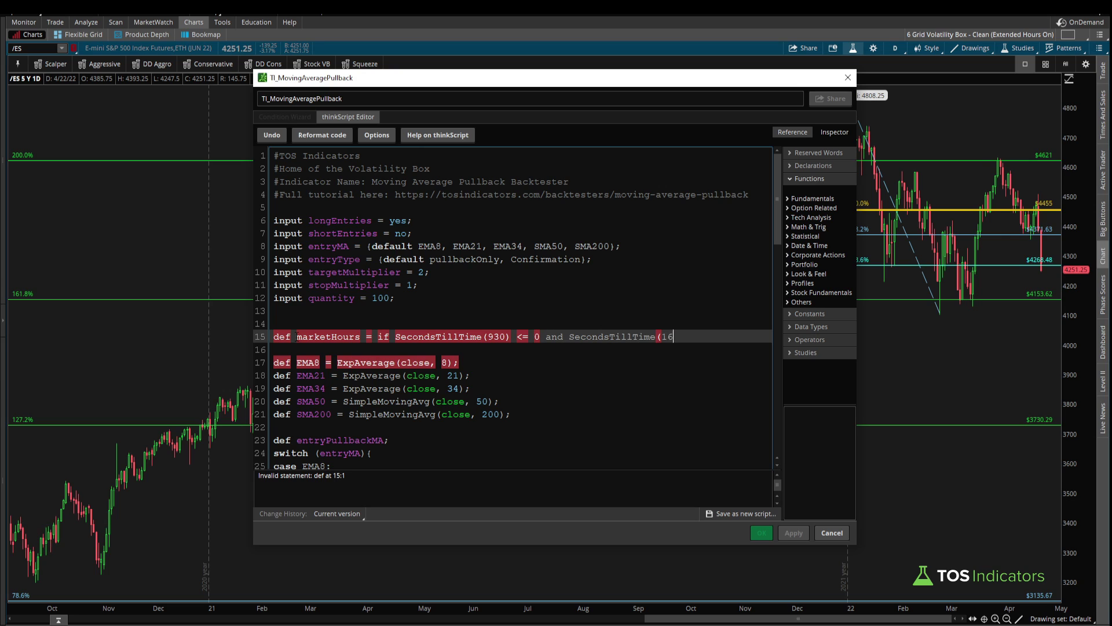
text(00))
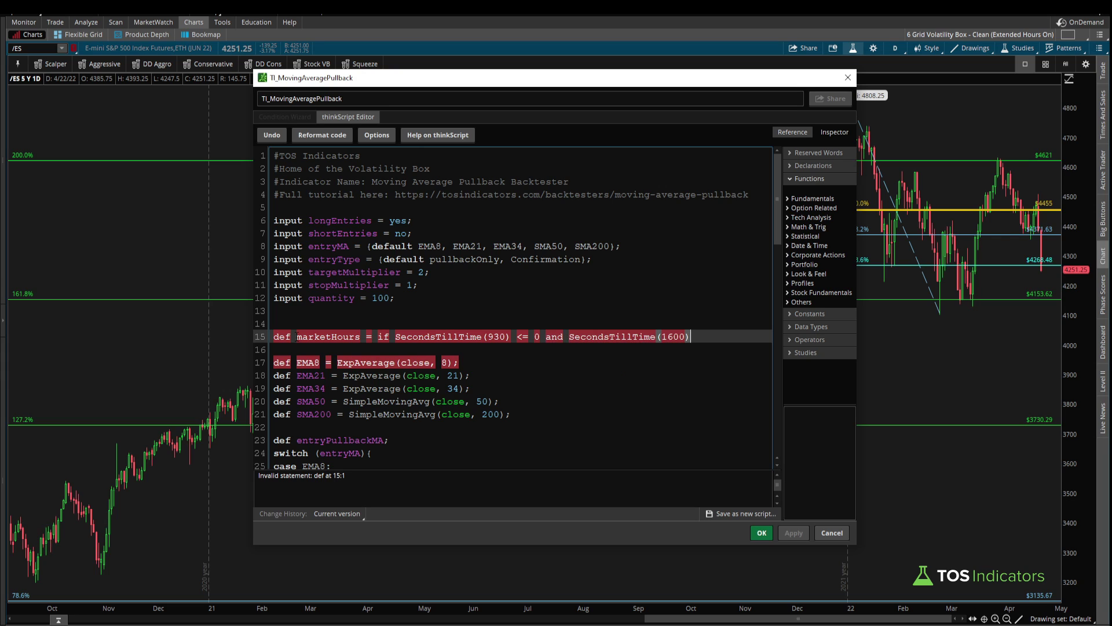
text( > 0)
text(then 1 else 0;)
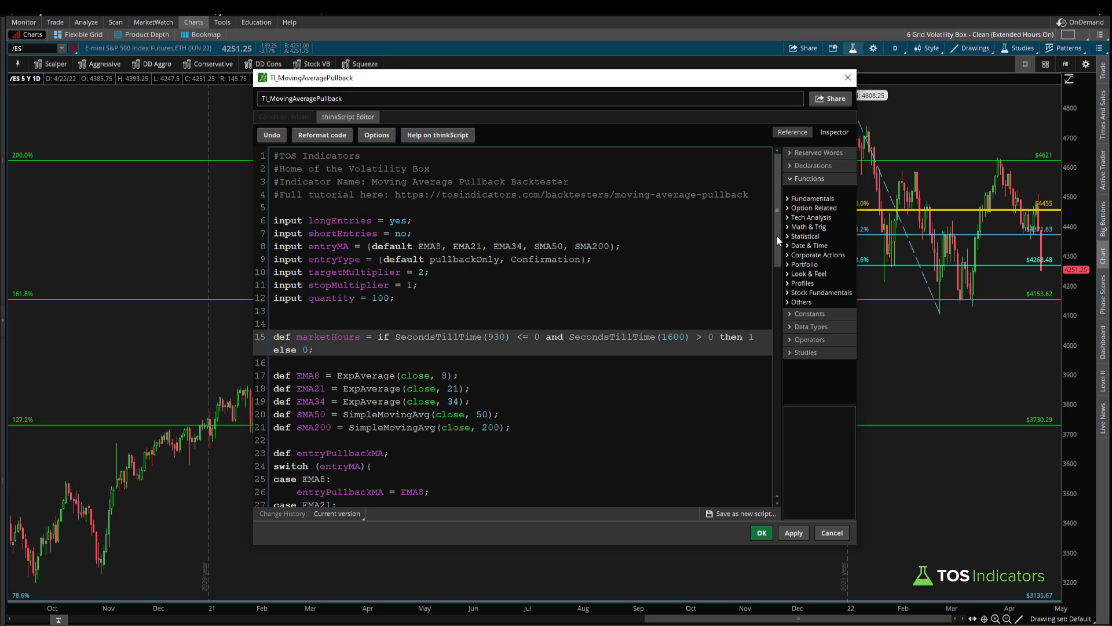
drag(780, 229, 799, 175)
double_click(281, 337)
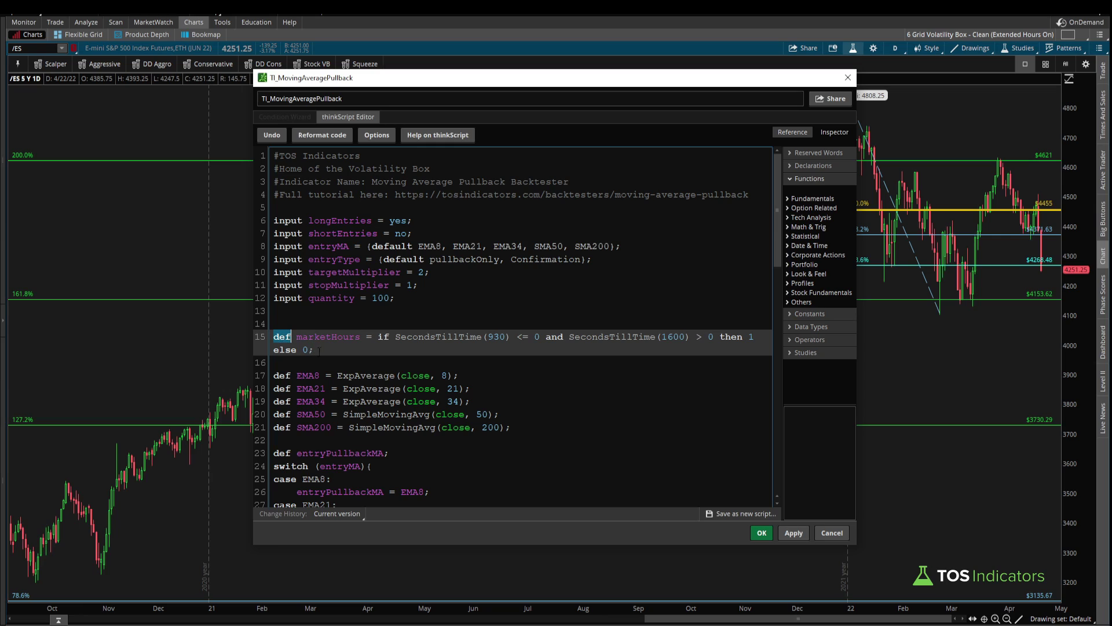
click(766, 533)
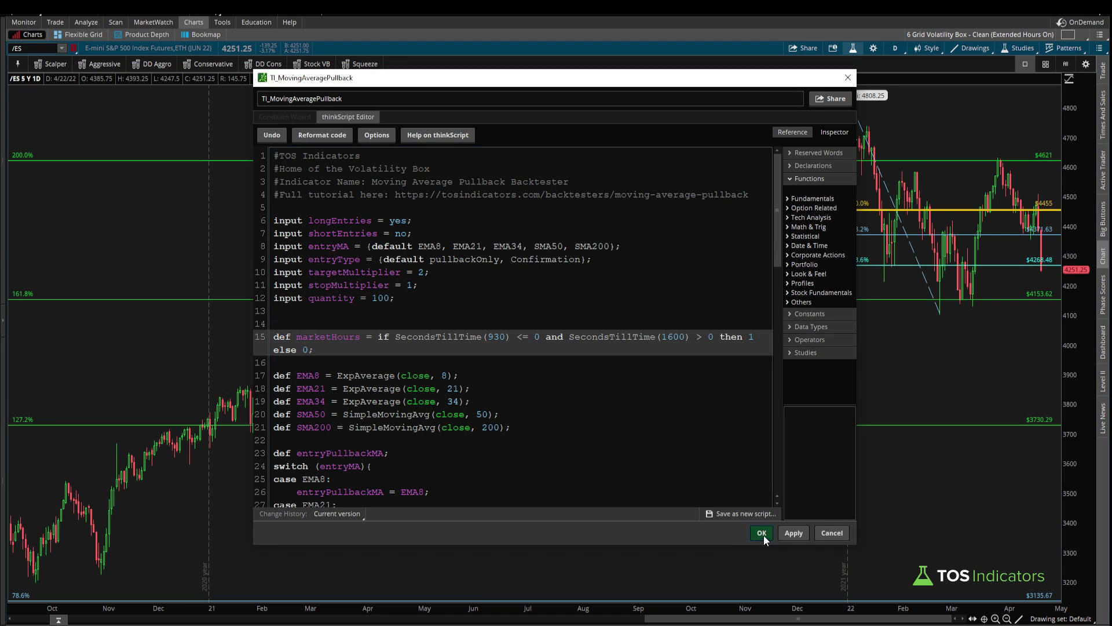
Apply the strategy, set the /ES chart to 1 D : 1m, and drag back to the early-morning trades.
click(704, 433)
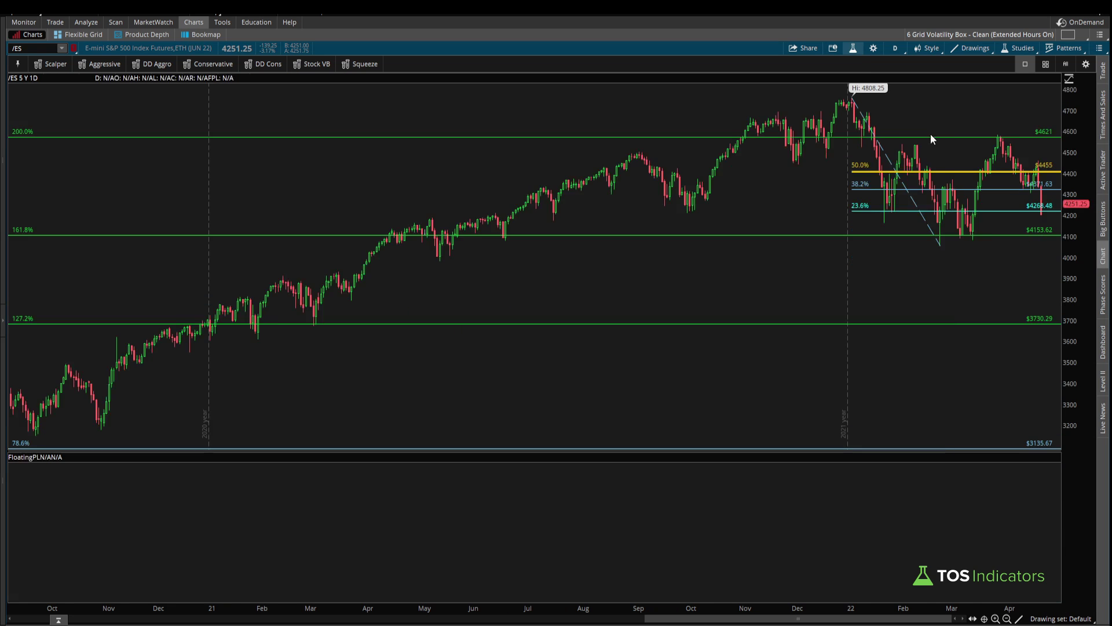
click(895, 48)
click(855, 96)
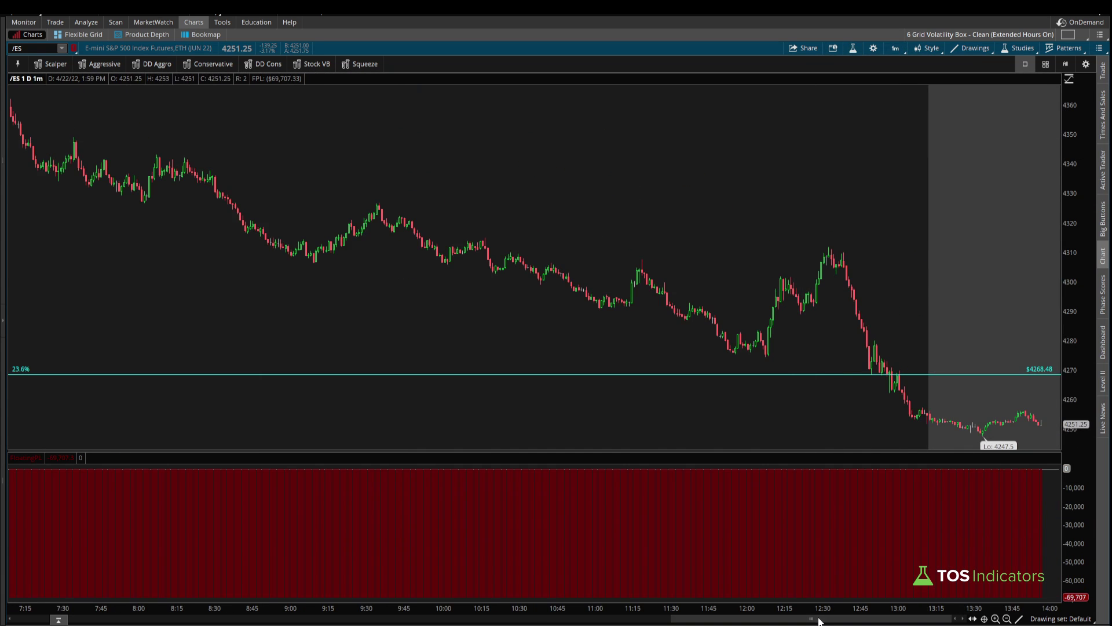
drag(818, 619, 597, 618)
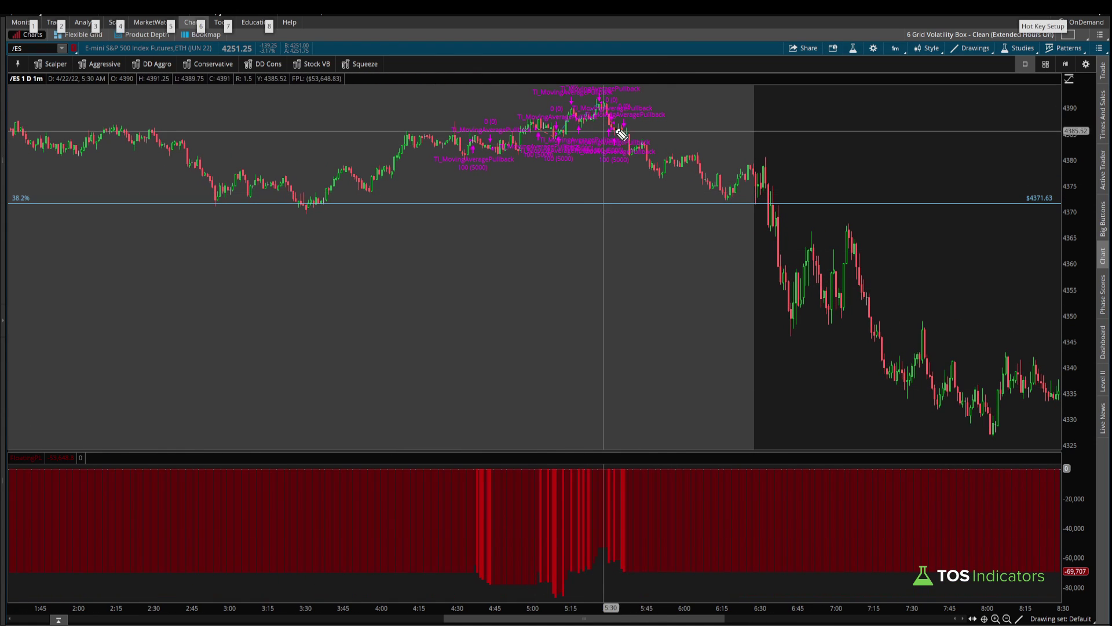
mouse_move(658, 103)
mouse_down()
mouse_move(430, 166)
mouse_move(658, 114)
mouse_up()
drag(405, 336, 471, 256)
key(Escape)
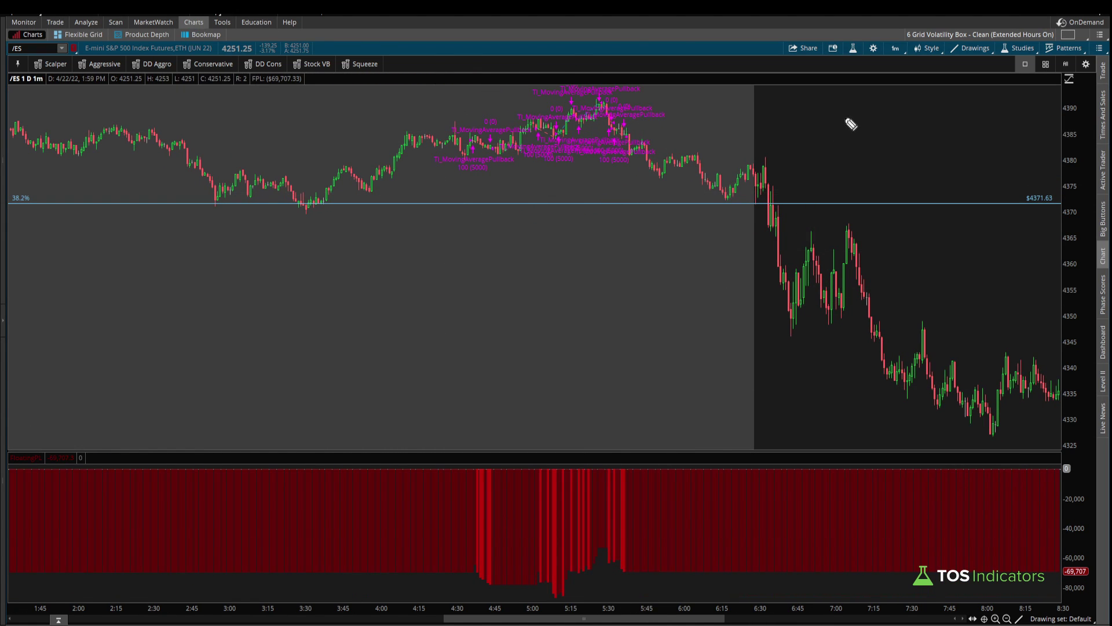
Add 'marketHours and' to the BUY_TO_OPEN and SELL_TO_OPEN entry conditions and save the script.
click(853, 48)
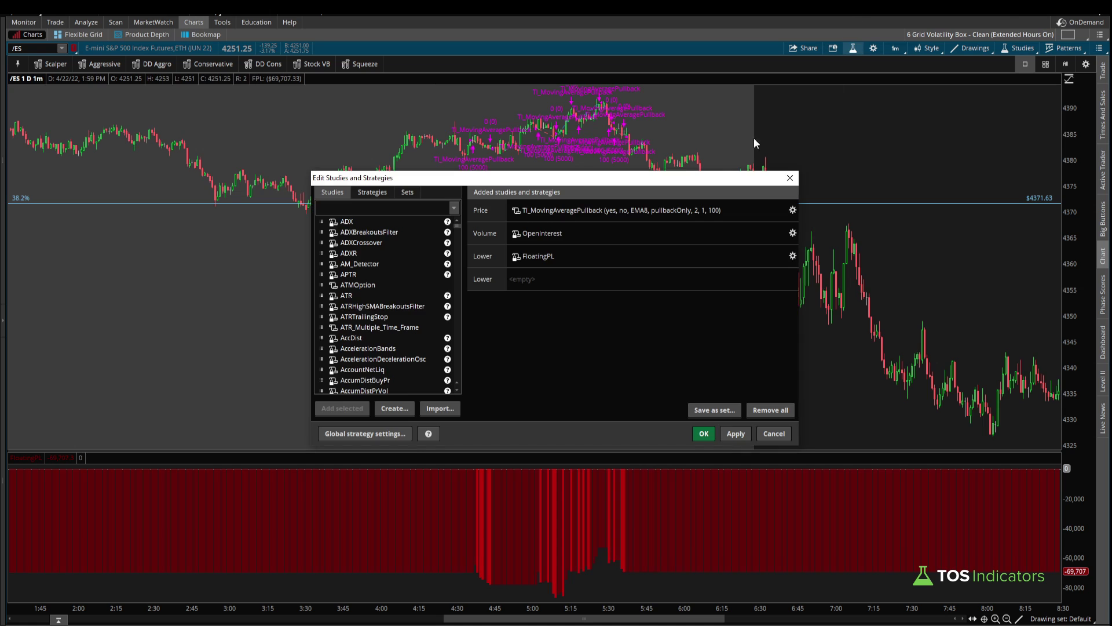
click(516, 211)
scroll(513, 324, down, 4)
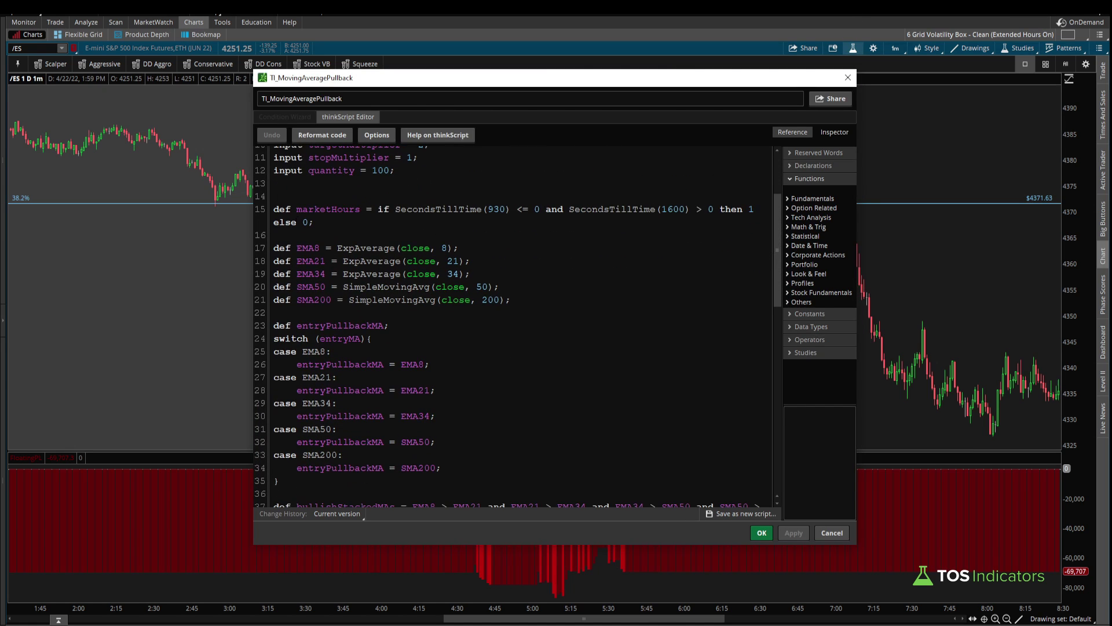
double_click(328, 209)
scroll(785, 227, down, 14)
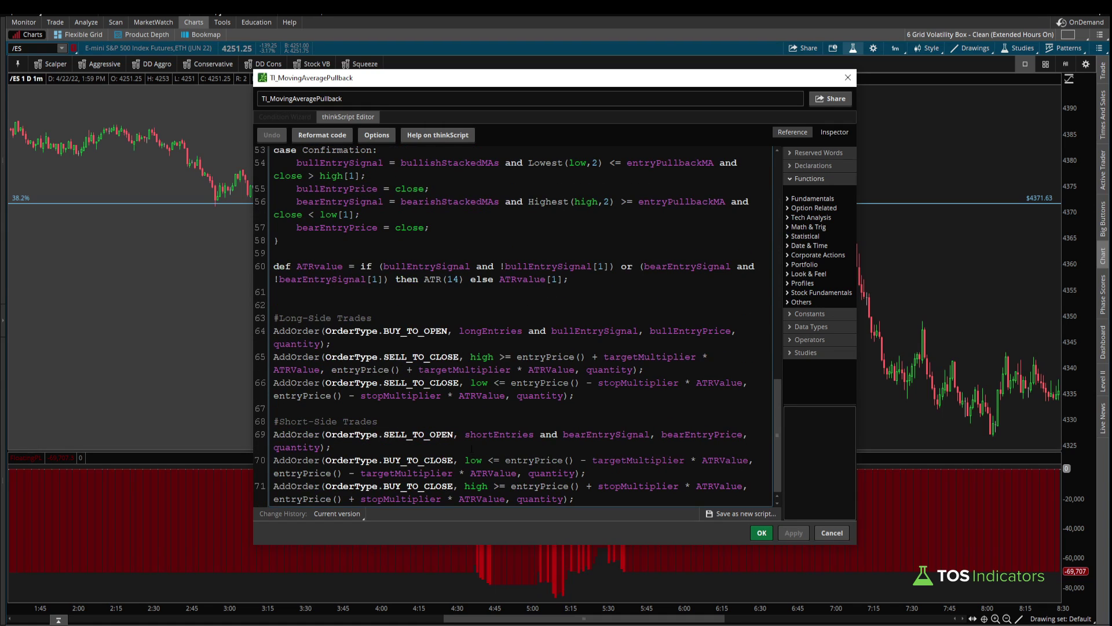
click(457, 435)
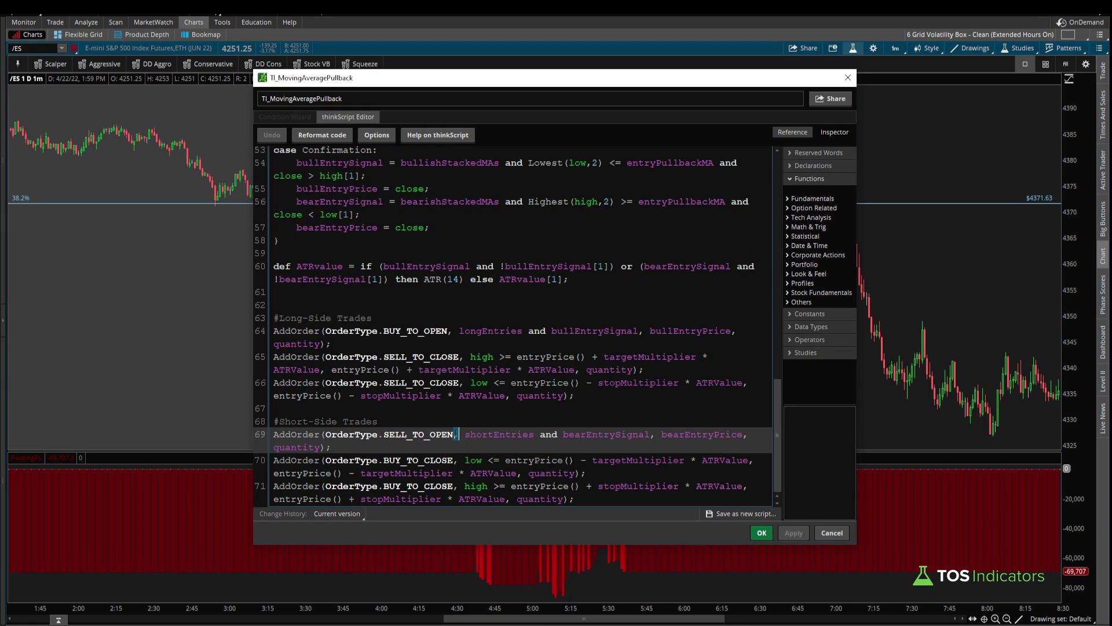
click(452, 330)
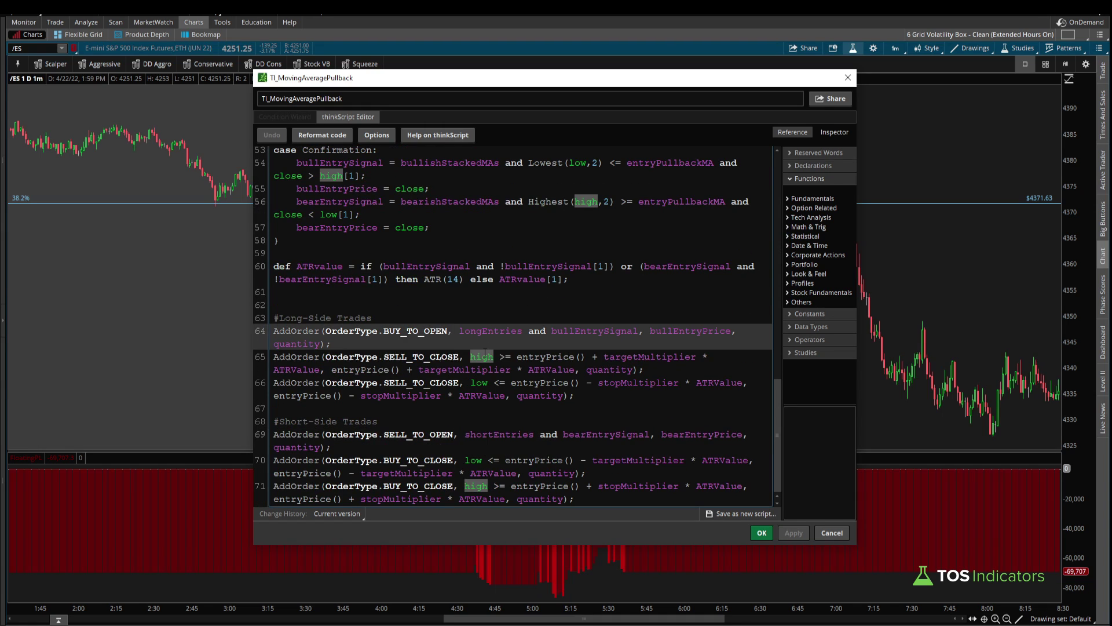
text(marketHours)
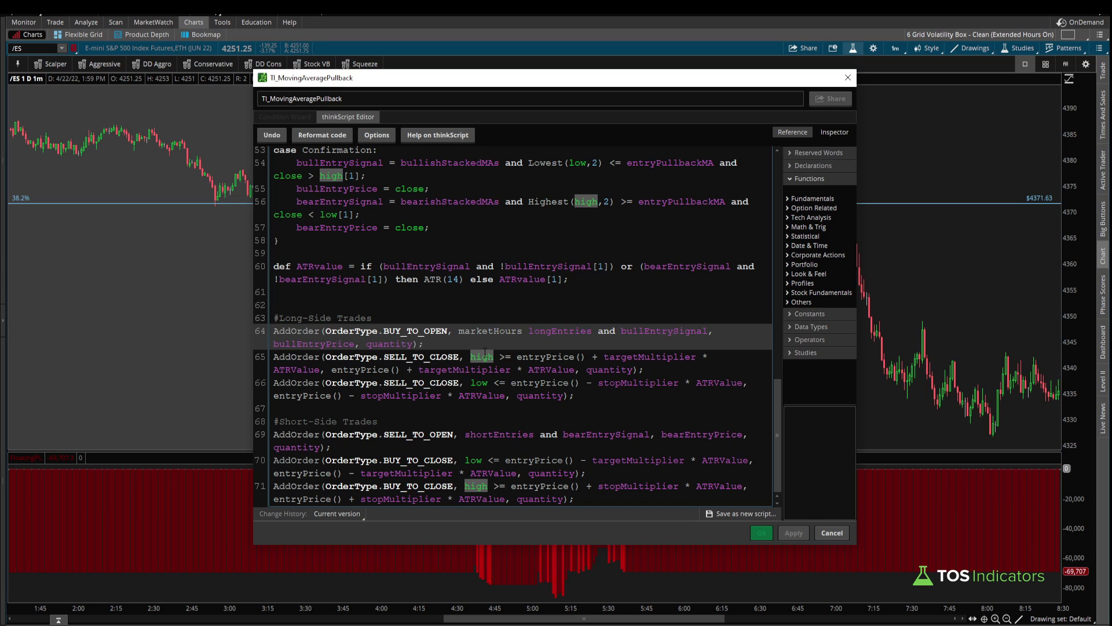
text( and)
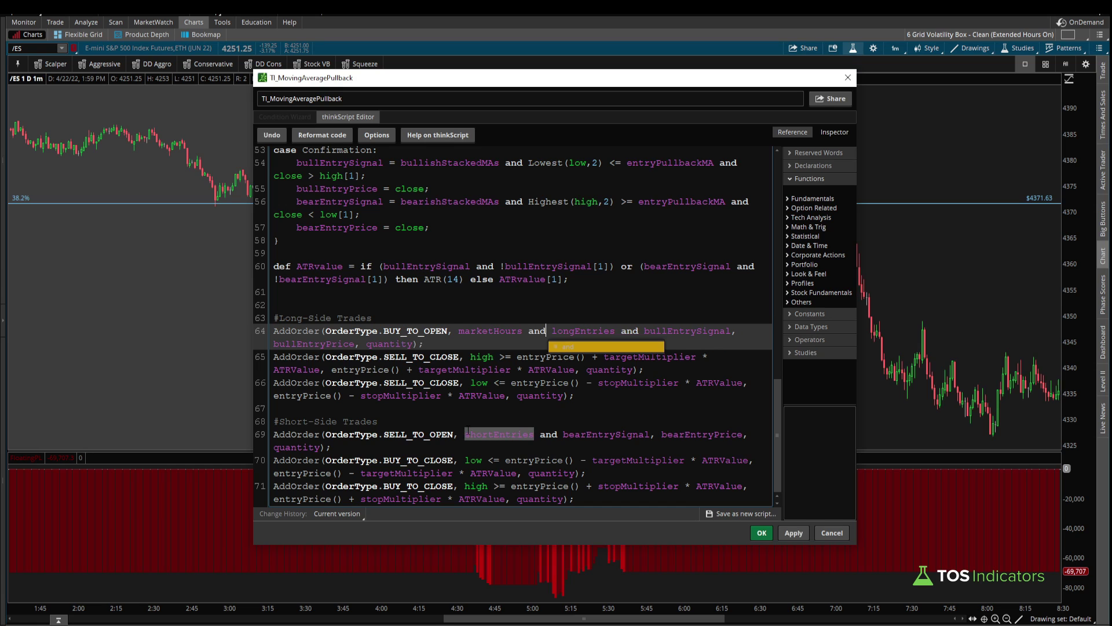
click(466, 434)
text(marketHours and)
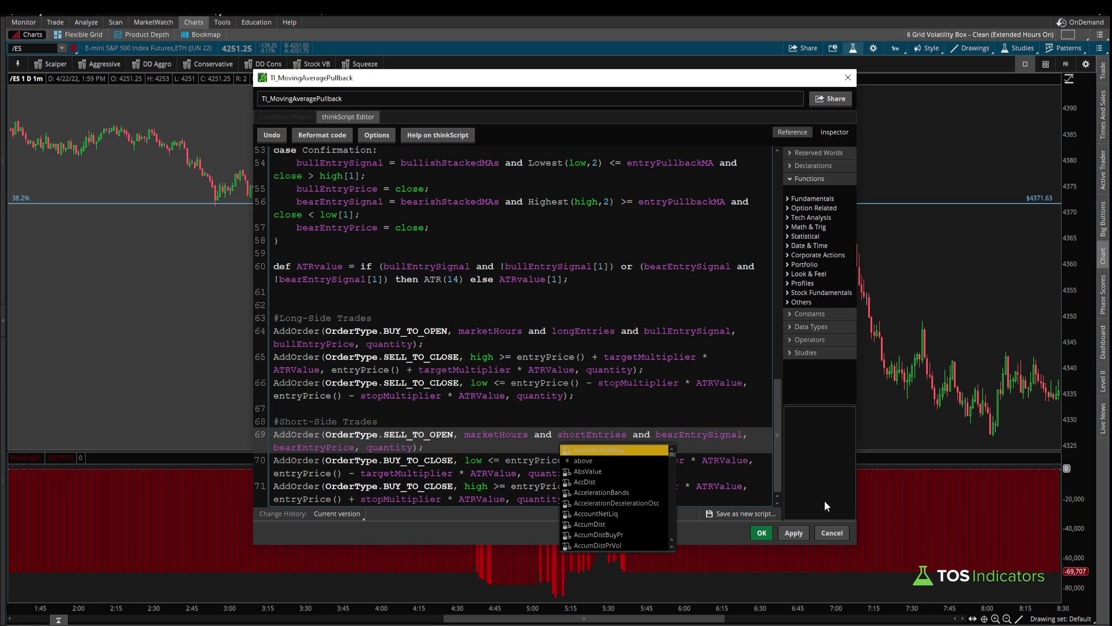
click(761, 533)
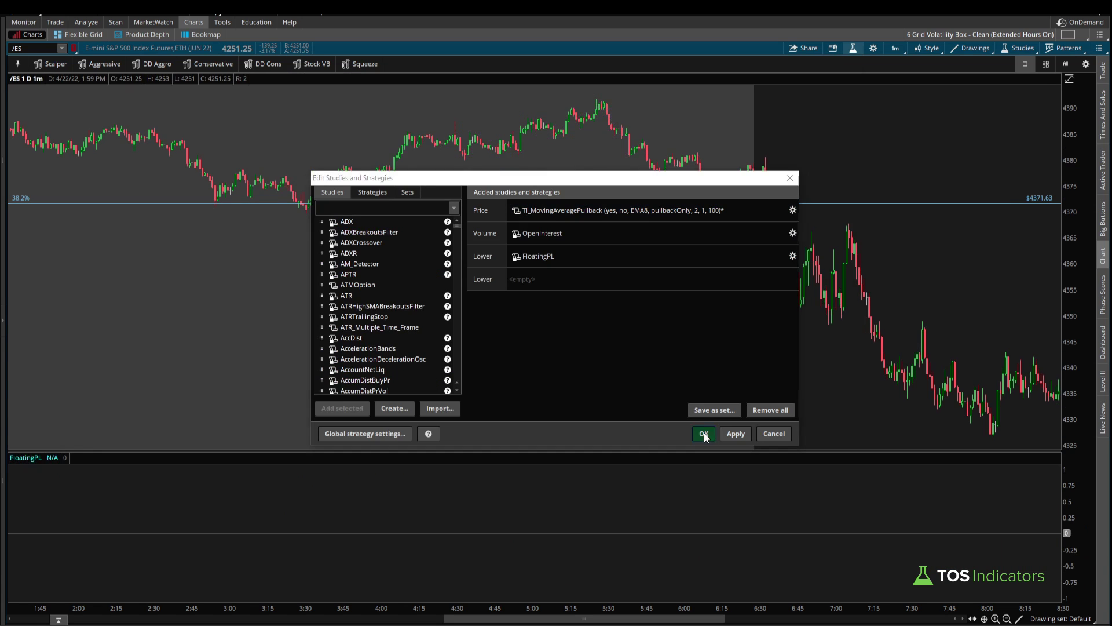
In the TI_MovingAveragePullback settings, turn long entries off, keep short entries on, and apply.
click(704, 434)
click(853, 48)
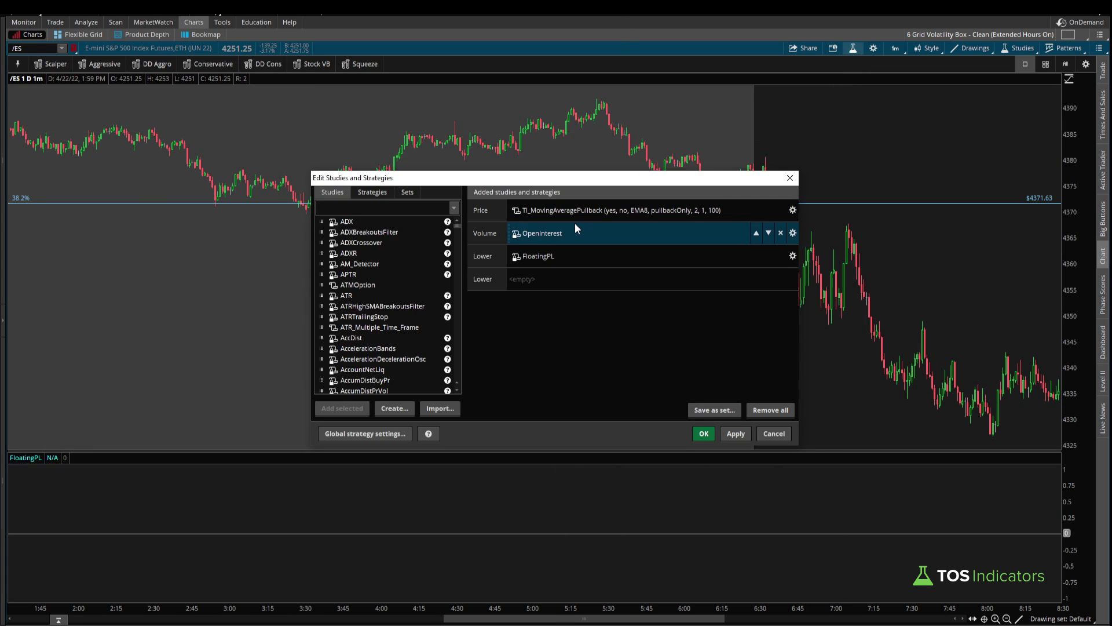
double_click(596, 212)
click(523, 210)
click(515, 239)
click(503, 228)
click(509, 246)
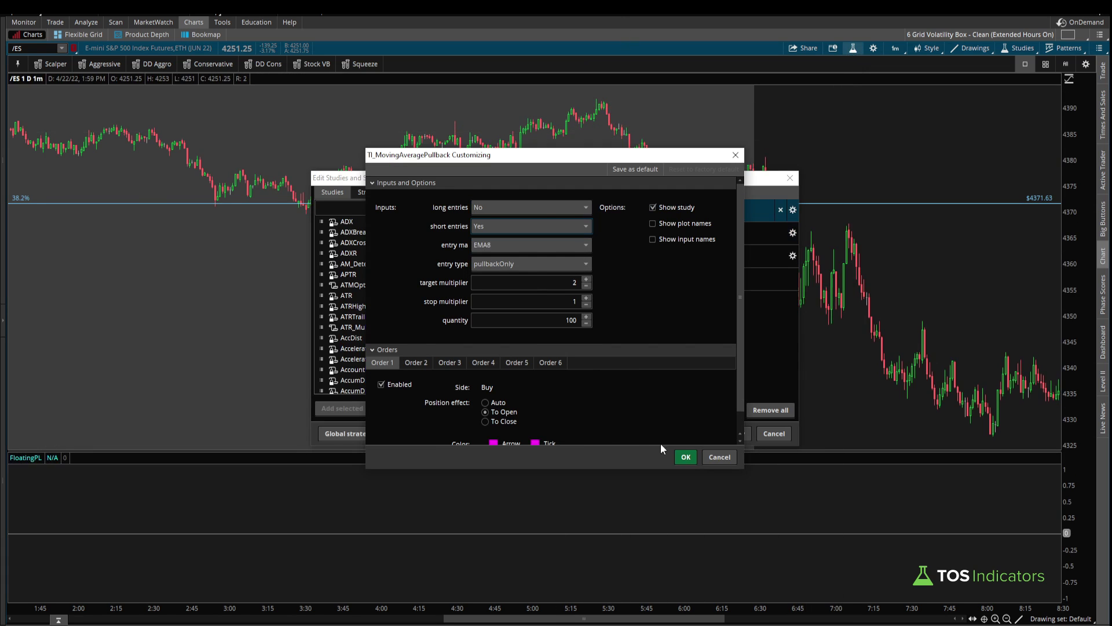
click(686, 457)
click(704, 434)
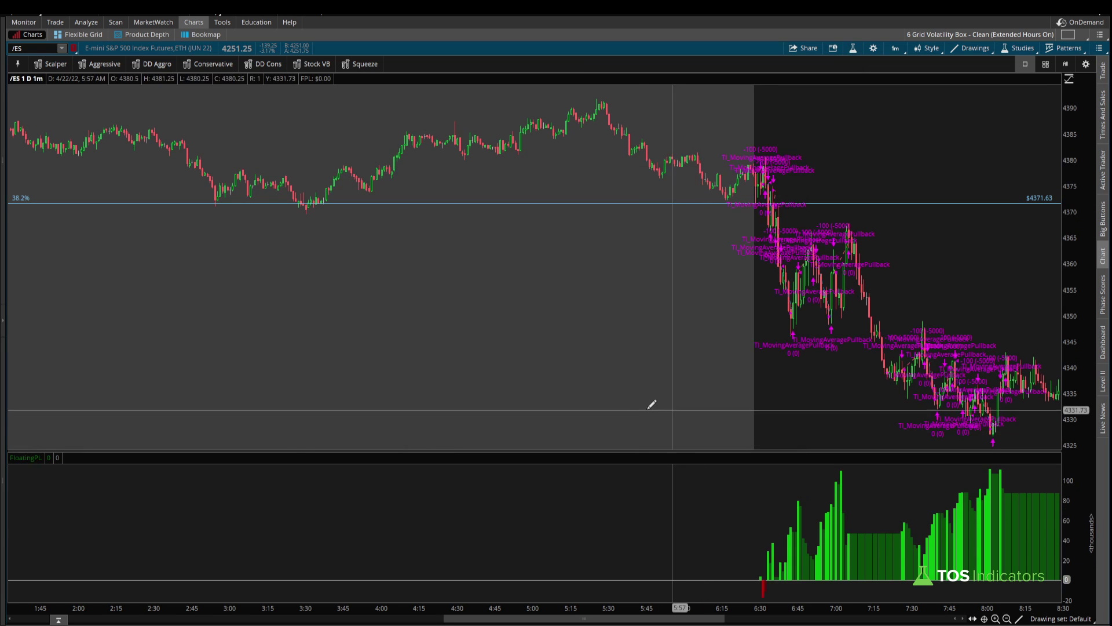
Zoom the chart out and set its time interval to 2 days of 1-minute bars.
click(1007, 618)
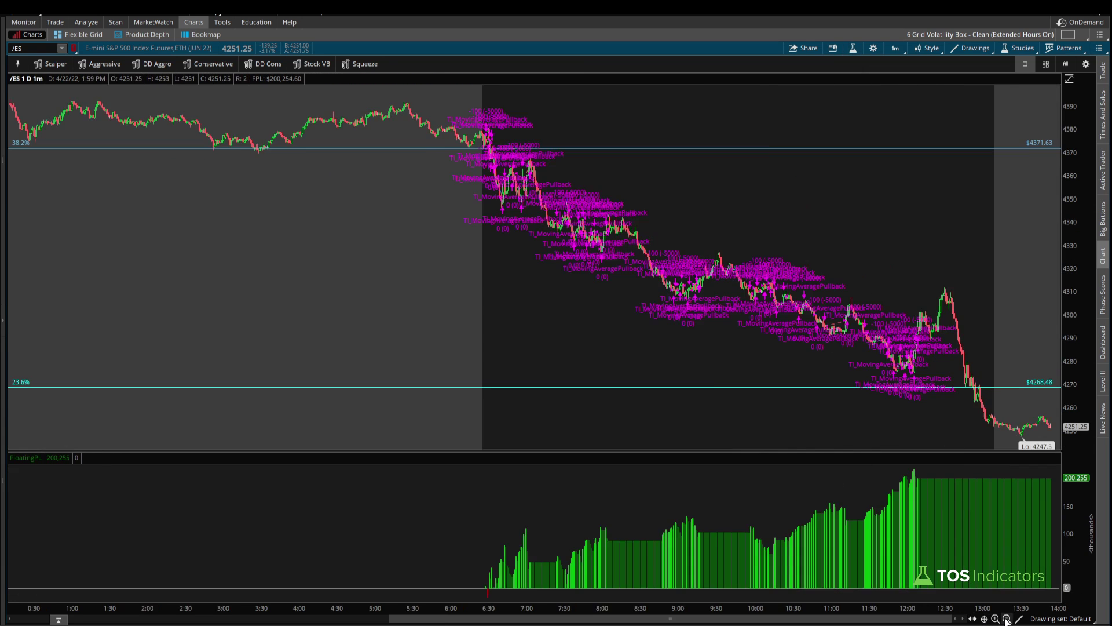
click(1007, 619)
click(895, 48)
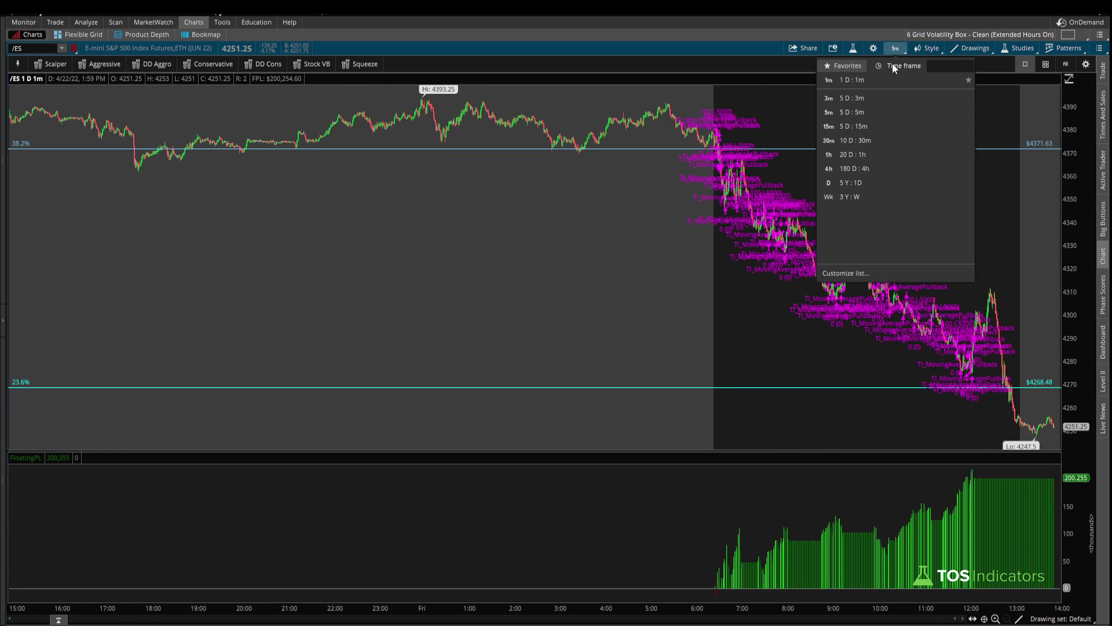
click(895, 66)
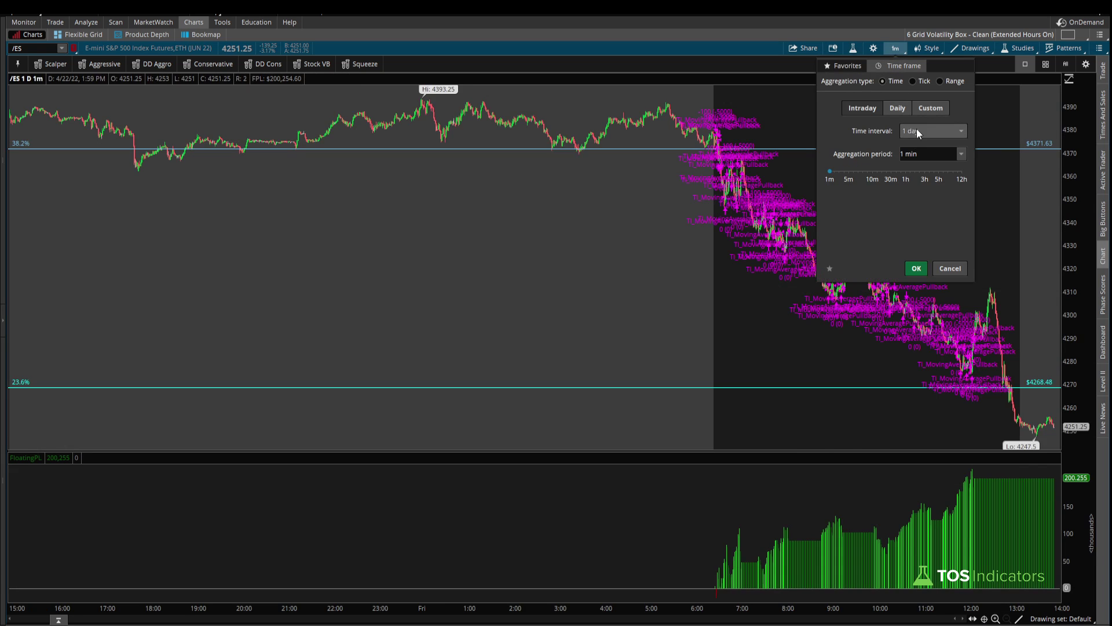
click(917, 130)
click(921, 165)
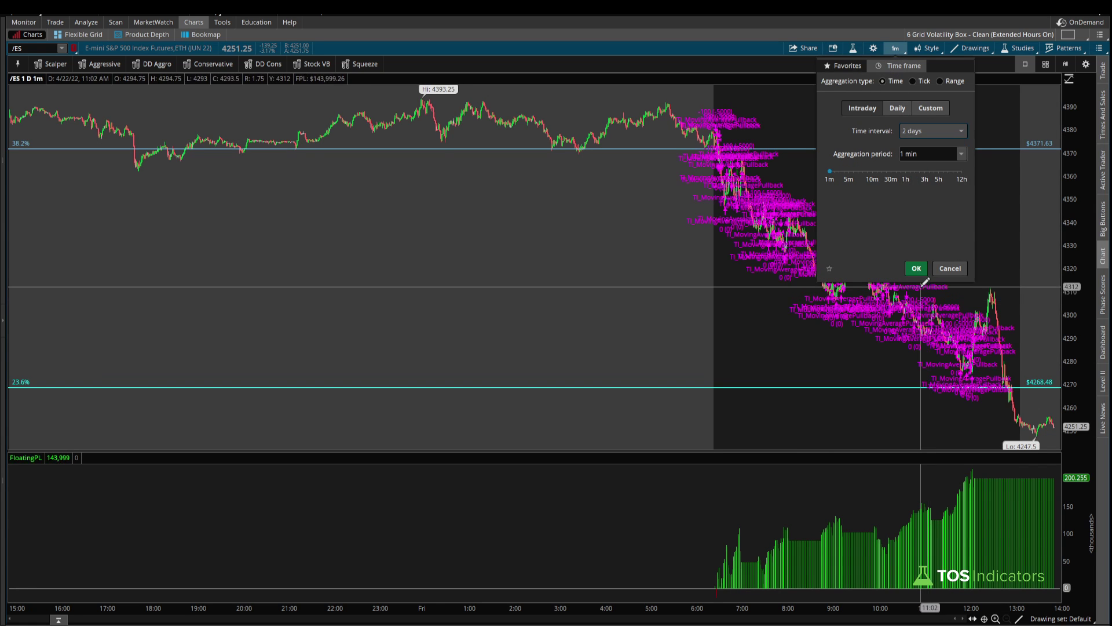
click(916, 269)
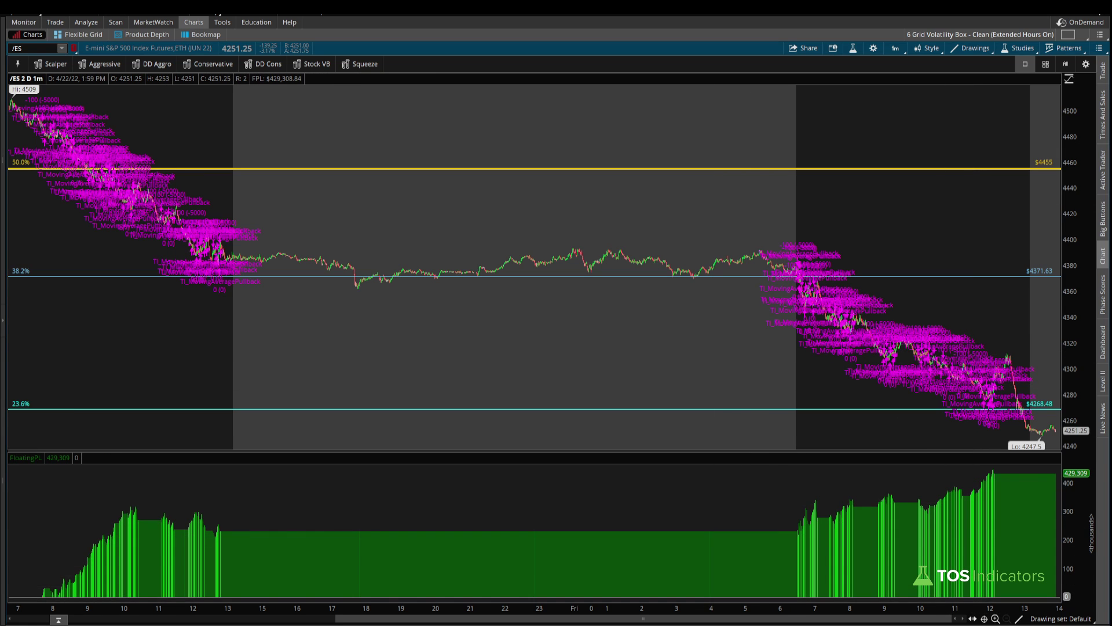
Check row 3's EMA, P / C, TGT and STOP values in the backtest spreadsheet.
key(alt+Tab)
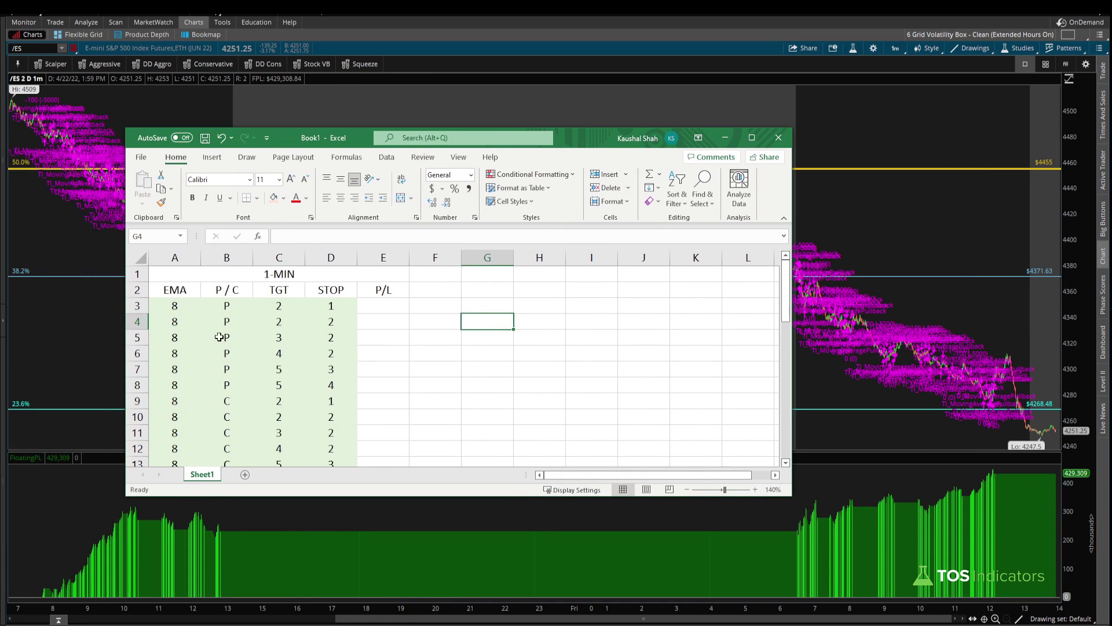
click(186, 305)
click(231, 305)
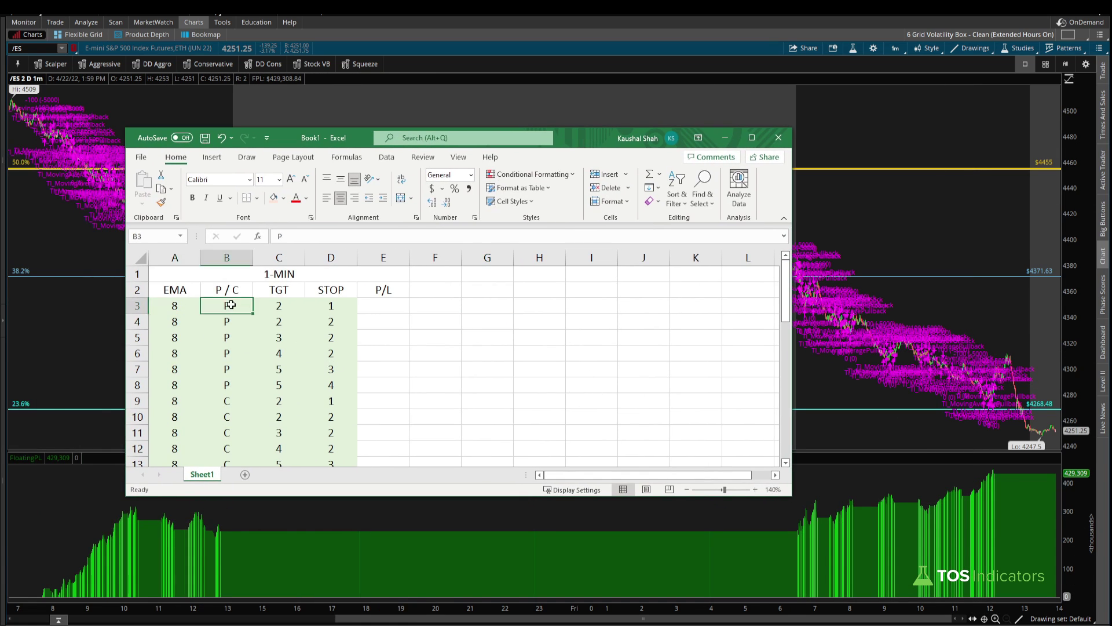
click(288, 307)
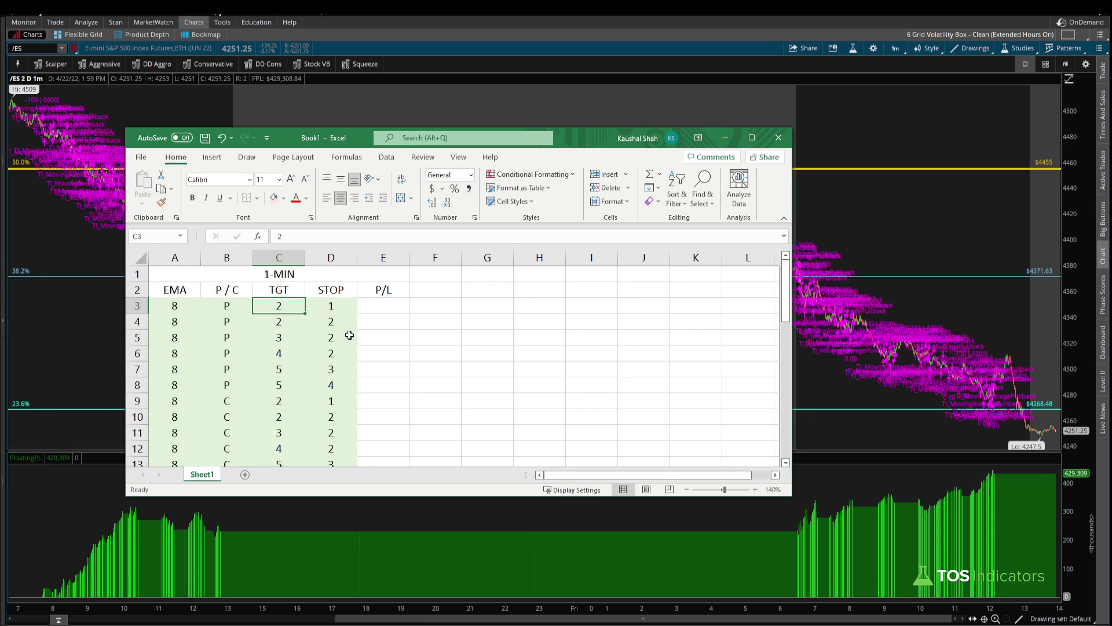
click(332, 308)
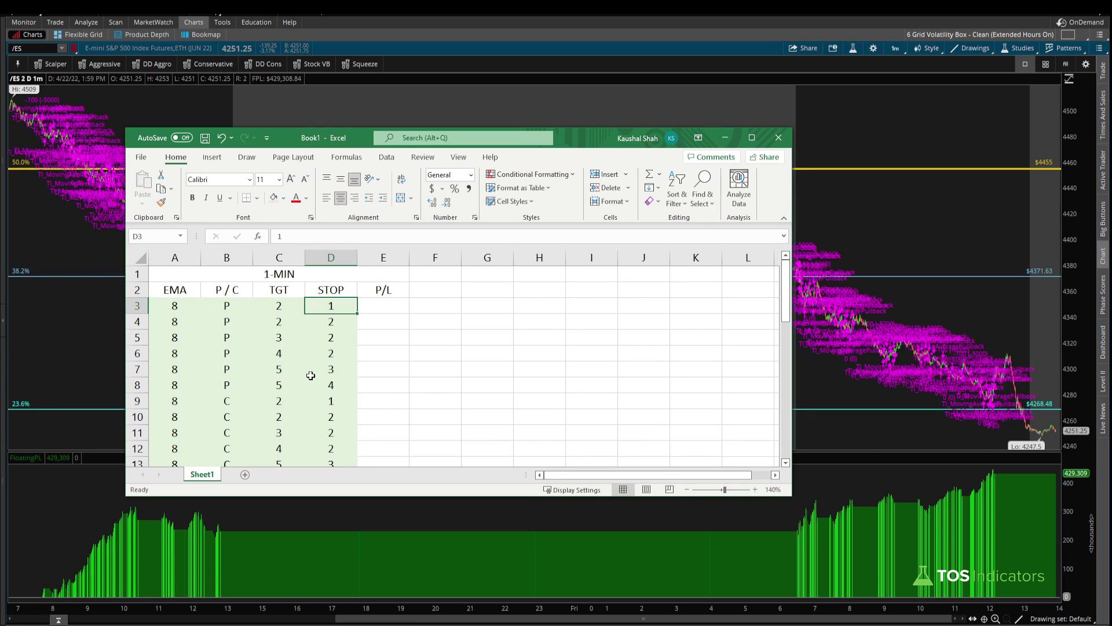
click(680, 33)
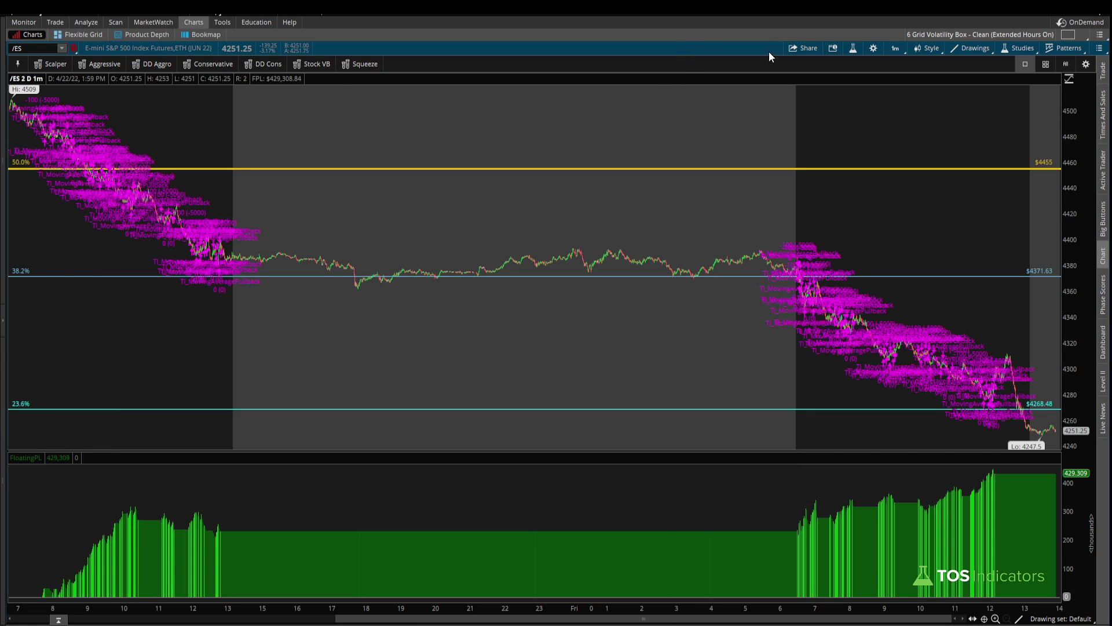
Set the strategy to EMA8, pullbackOnly and quantity 1, and apply it to the chart.
click(853, 48)
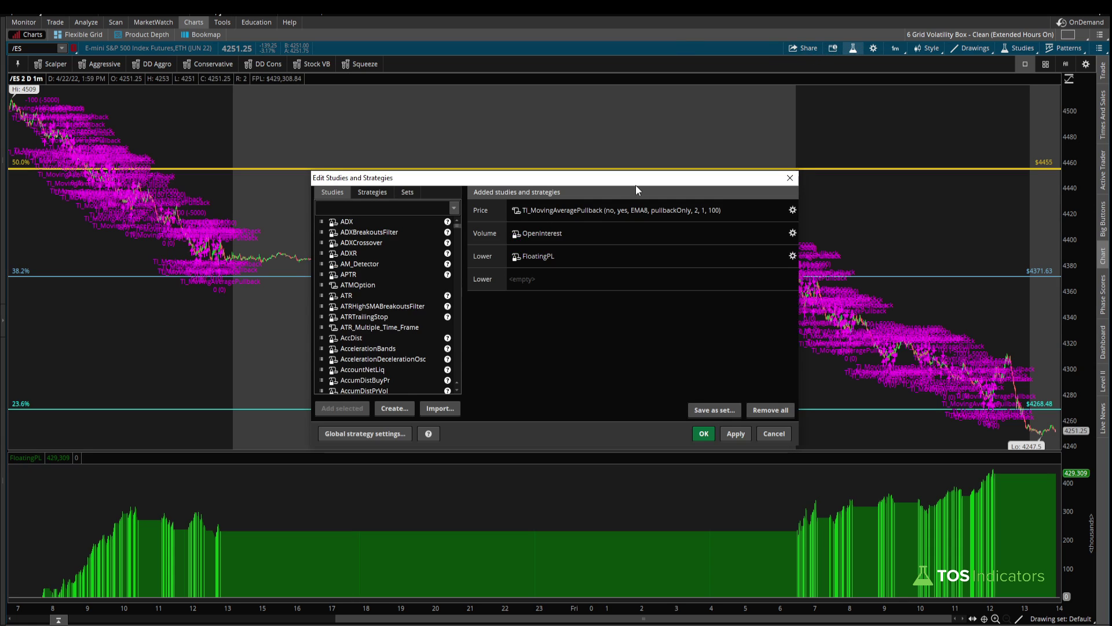
double_click(601, 213)
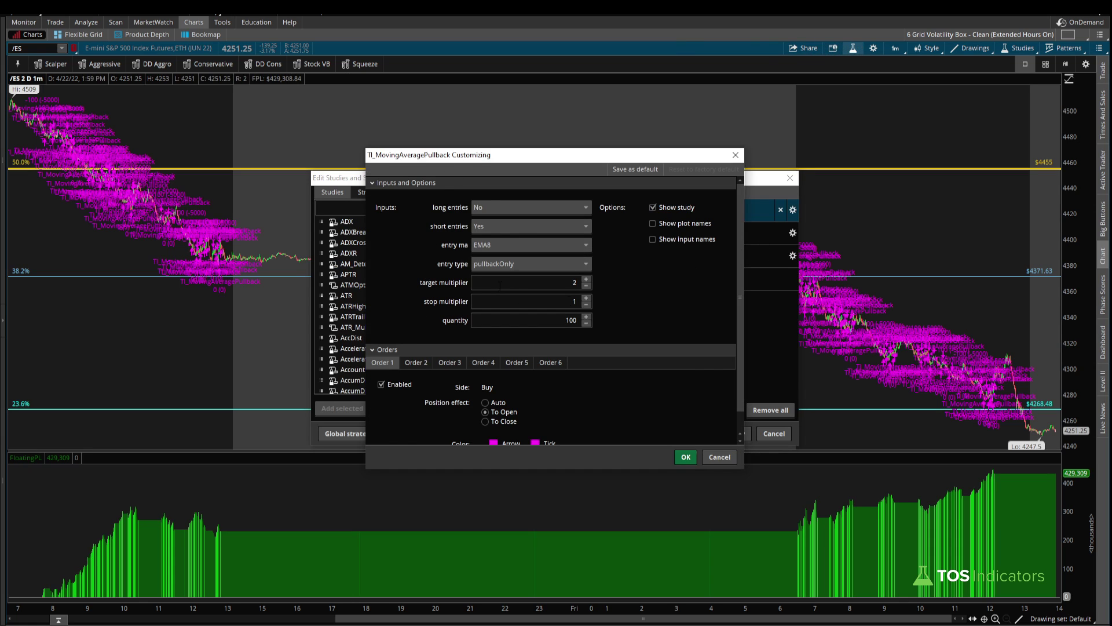
click(485, 246)
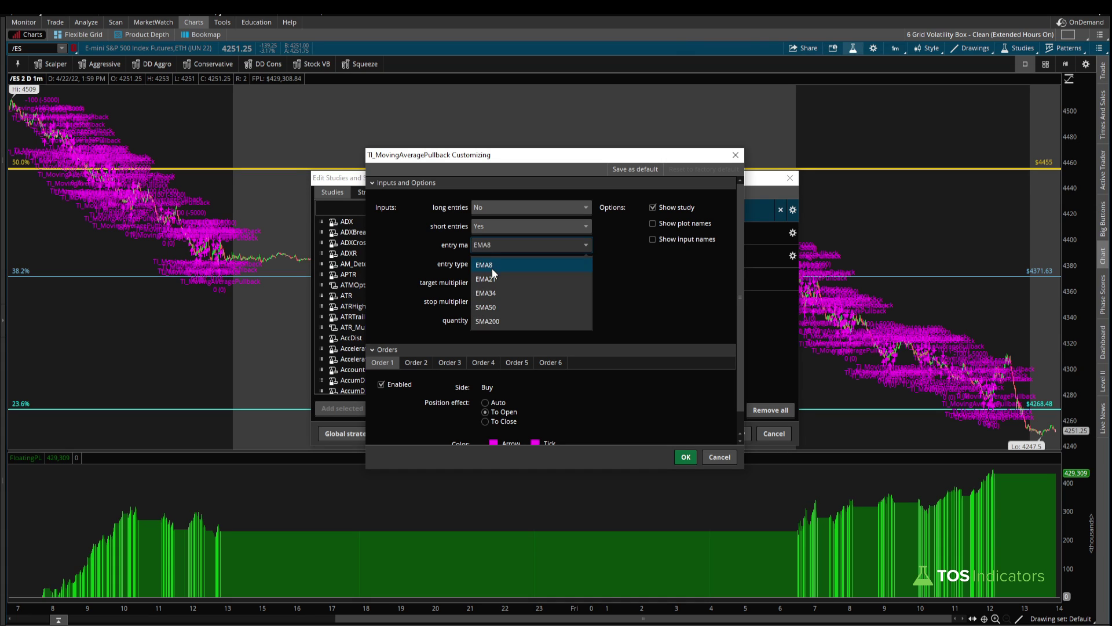
click(492, 268)
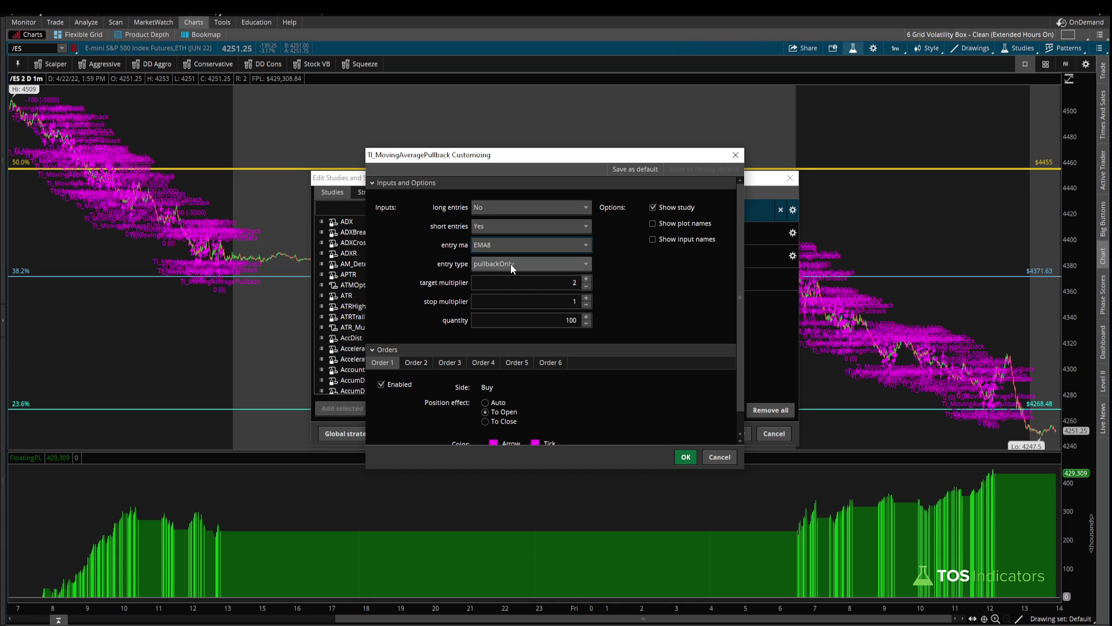
click(510, 264)
click(497, 284)
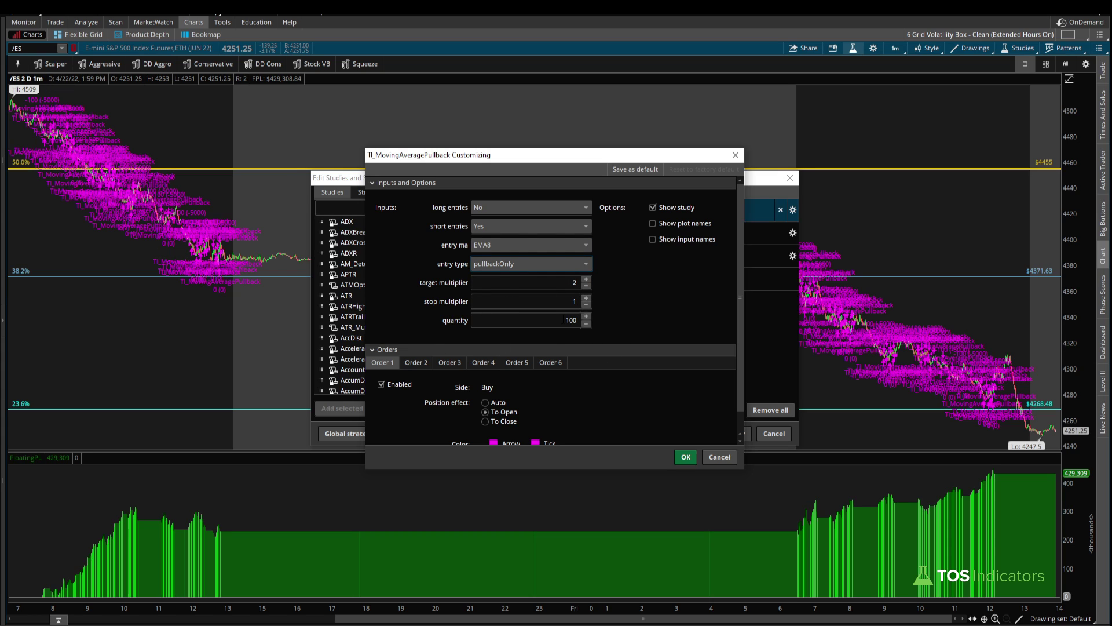
click(559, 317)
click(686, 457)
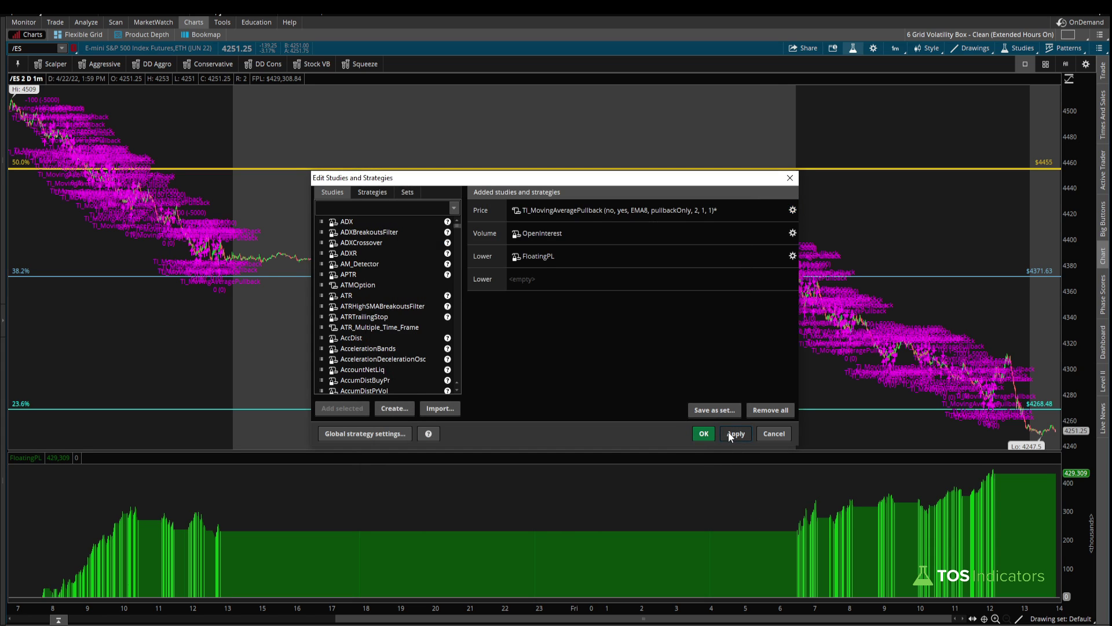
click(729, 432)
click(705, 434)
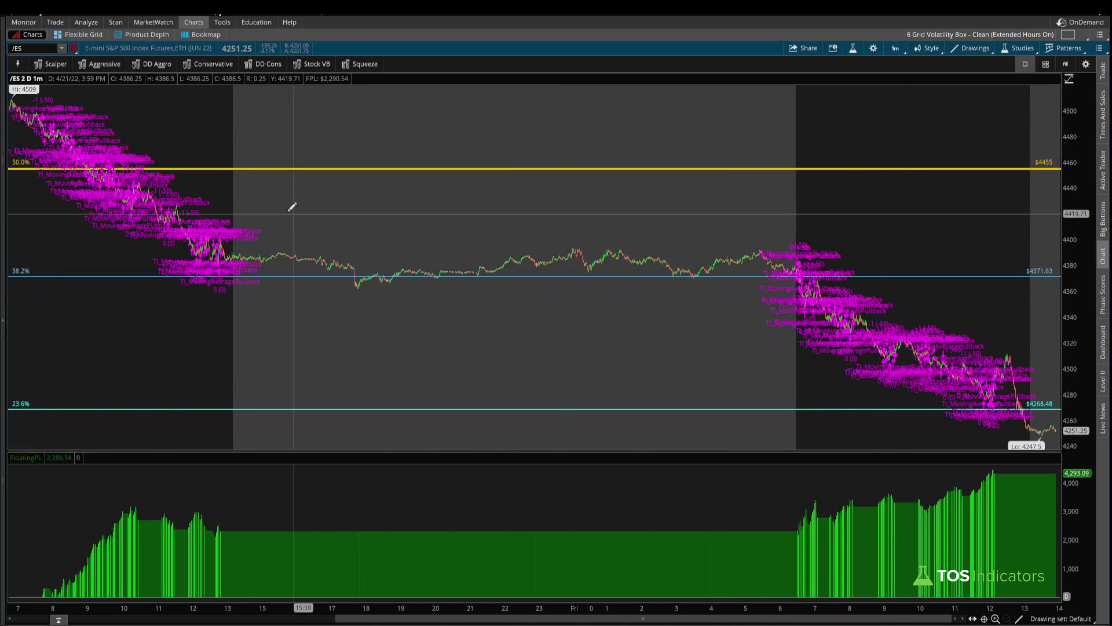
Check row 3's EMA, P/C, target and stop values in the backtest spreadsheet.
key(alt+Tab)
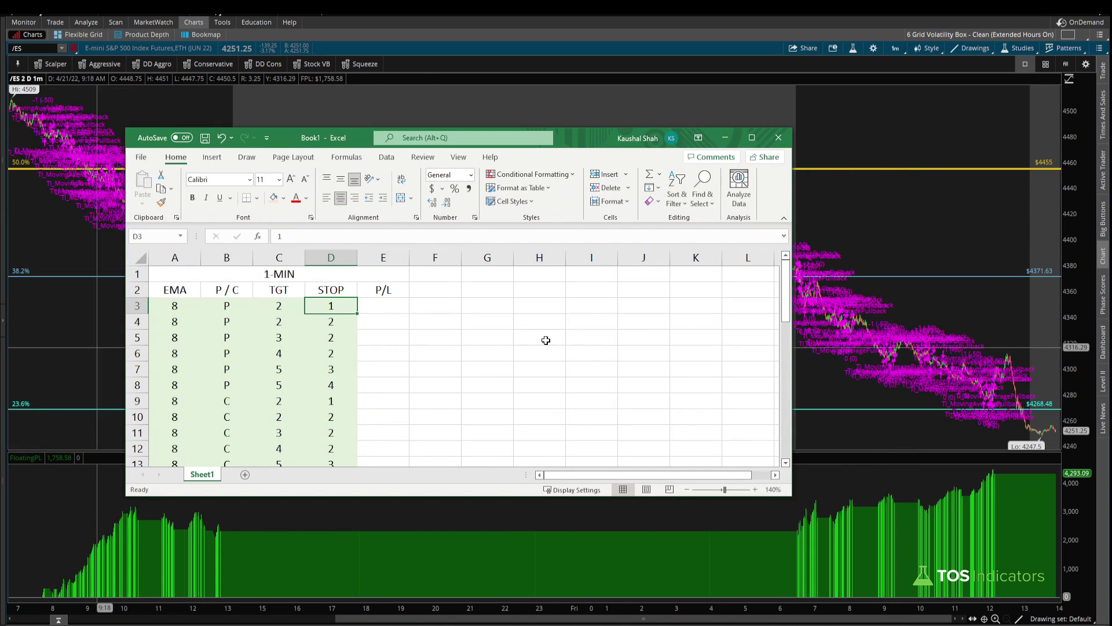
click(177, 311)
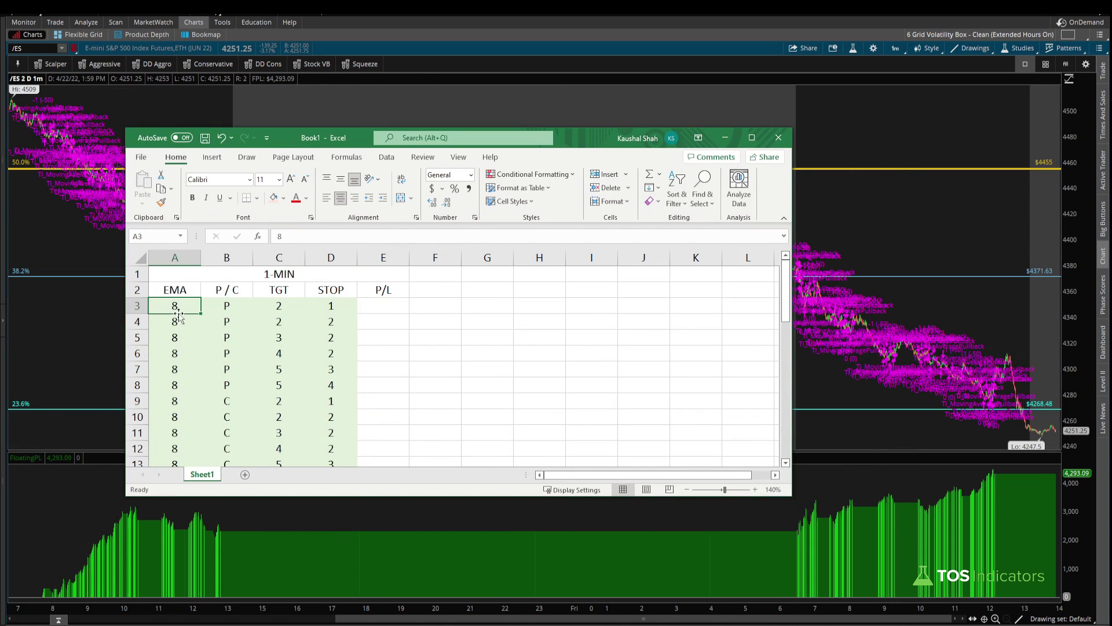
click(230, 307)
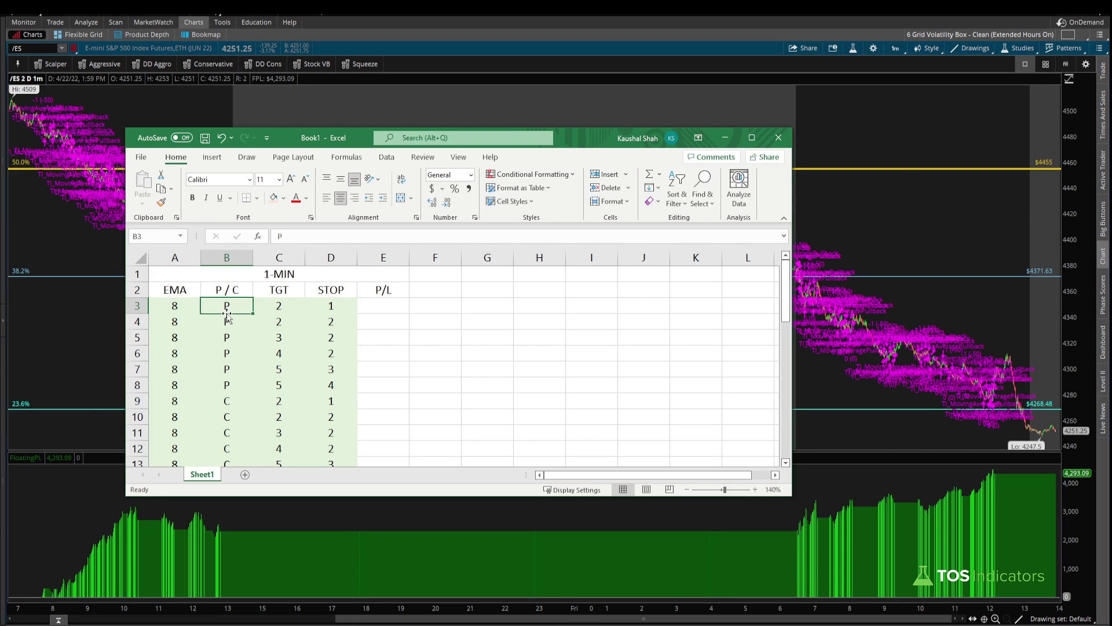
click(285, 310)
click(331, 307)
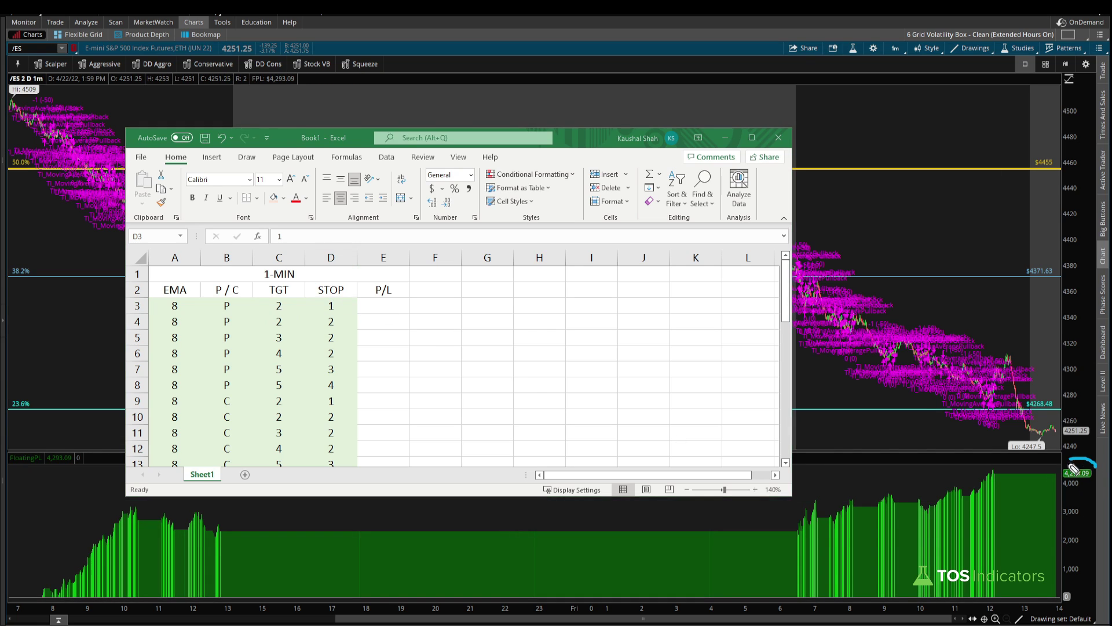
Enter the 4,293.09 floating P/L reading into cell E3.
mouse_move(1078, 461)
mouse_down()
mouse_move(1097, 493)
mouse_move(1084, 460)
mouse_up()
key(Escape)
click(394, 306)
text(4,2)
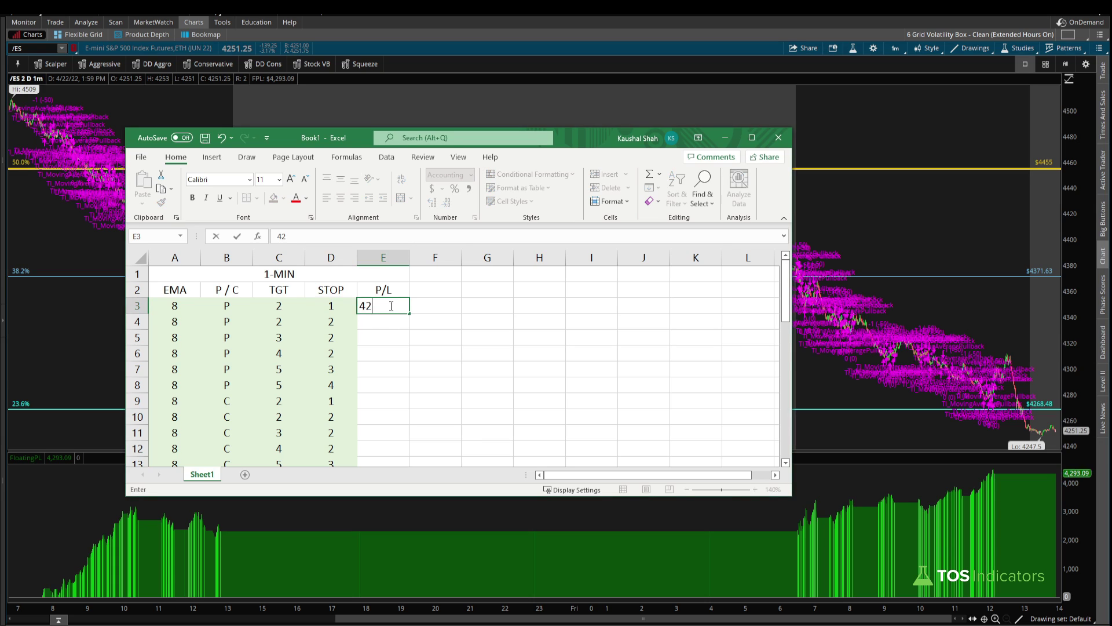
text(93.09)
key(Return)
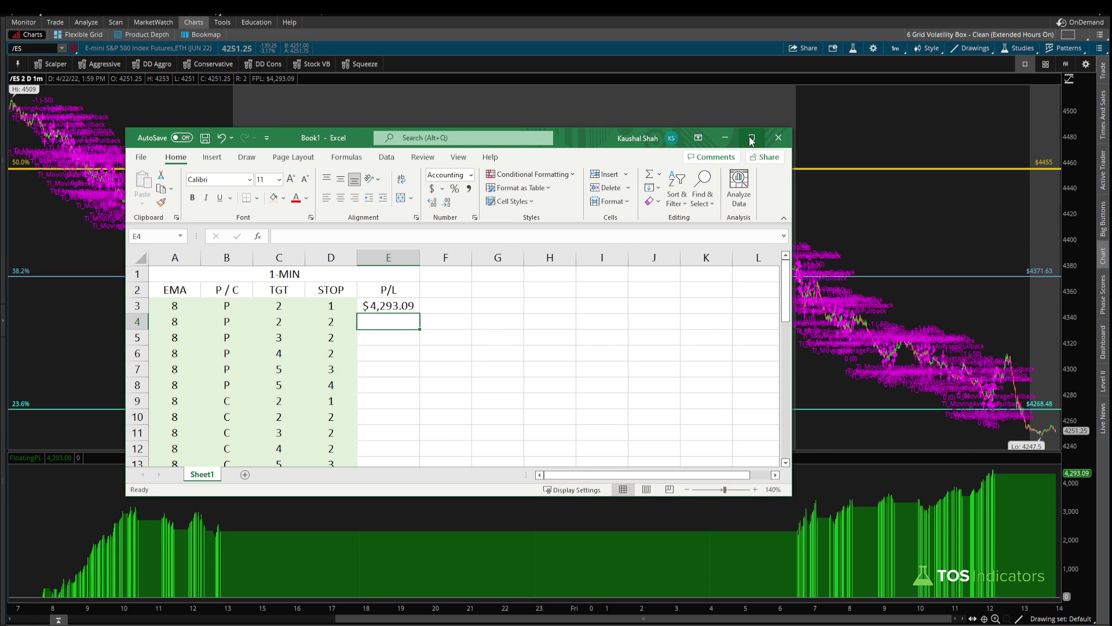
Rerun the pullback backtest with target 2, stop 2 and log 6,483.58 in row 4.
key(alt+Tab)
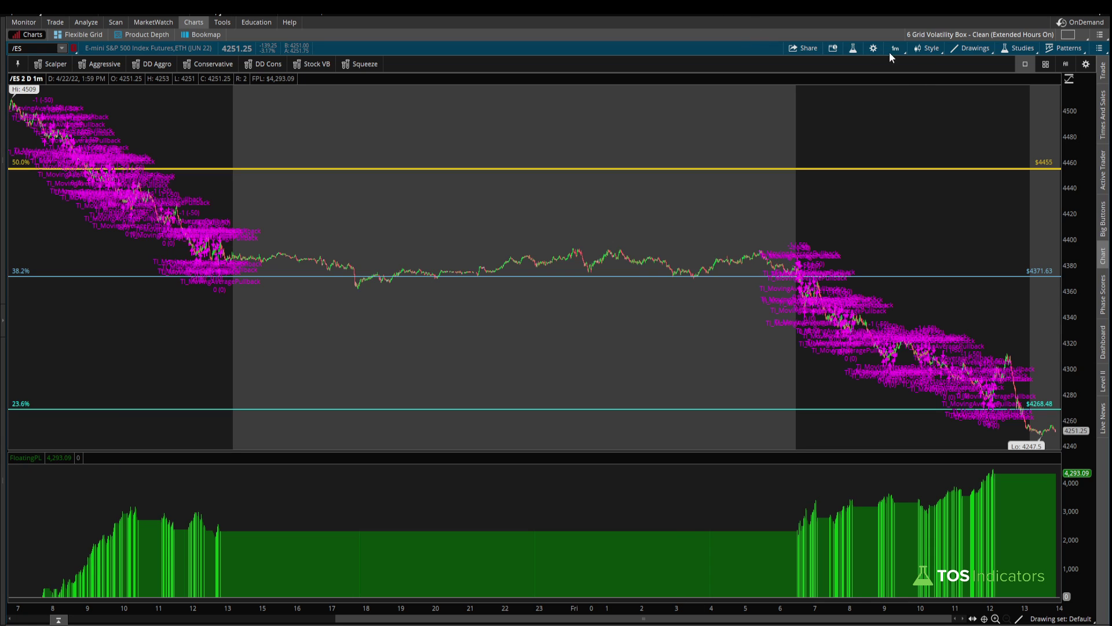
click(853, 48)
click(793, 209)
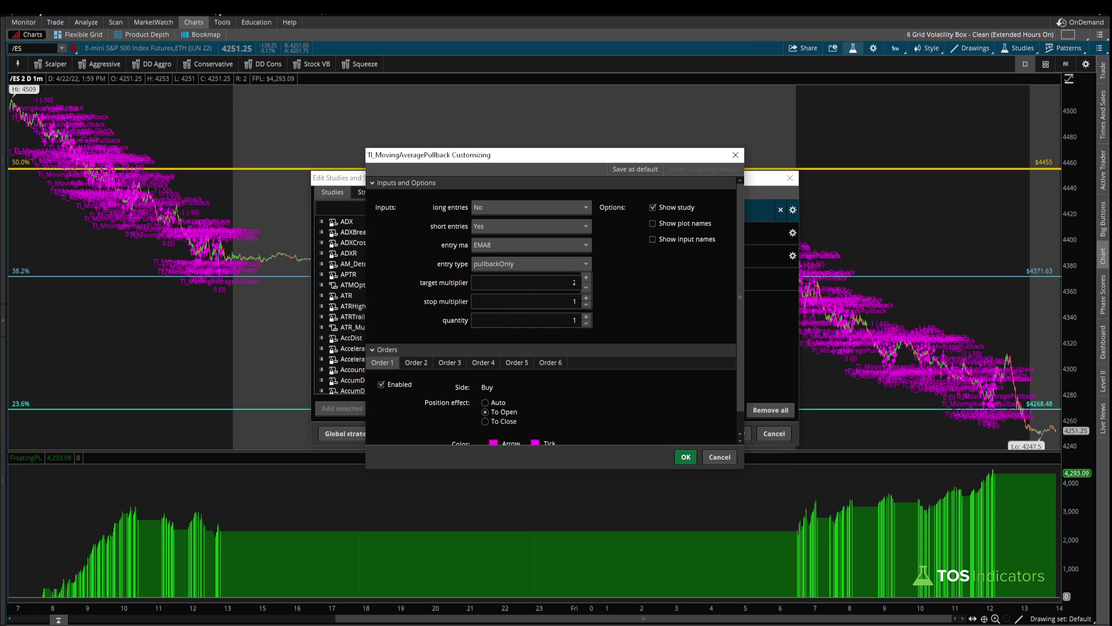
click(587, 296)
click(686, 457)
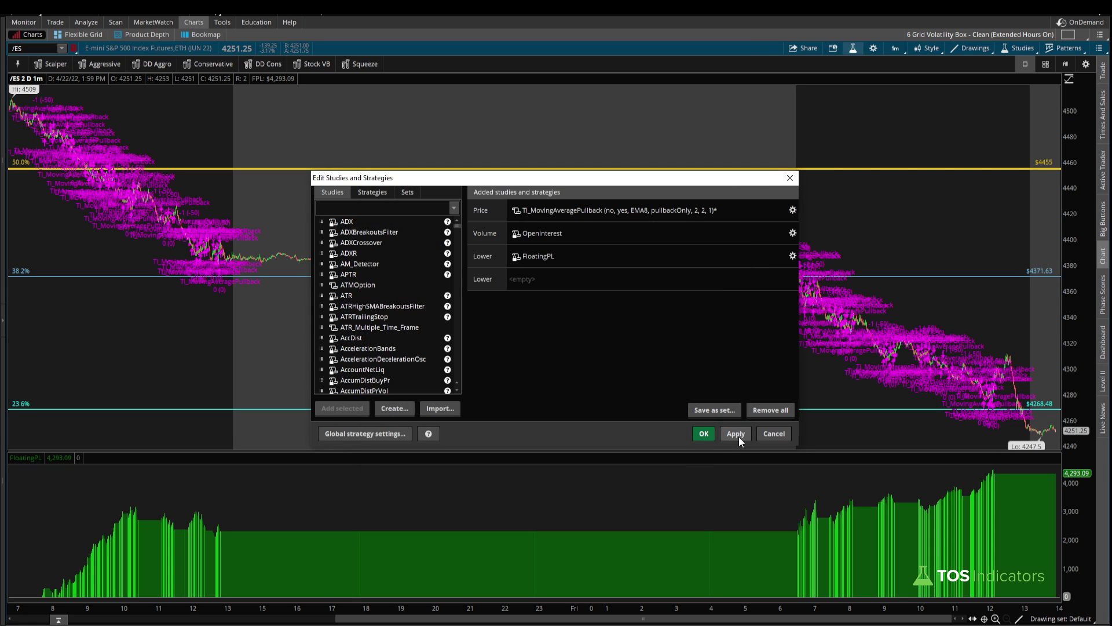
click(739, 437)
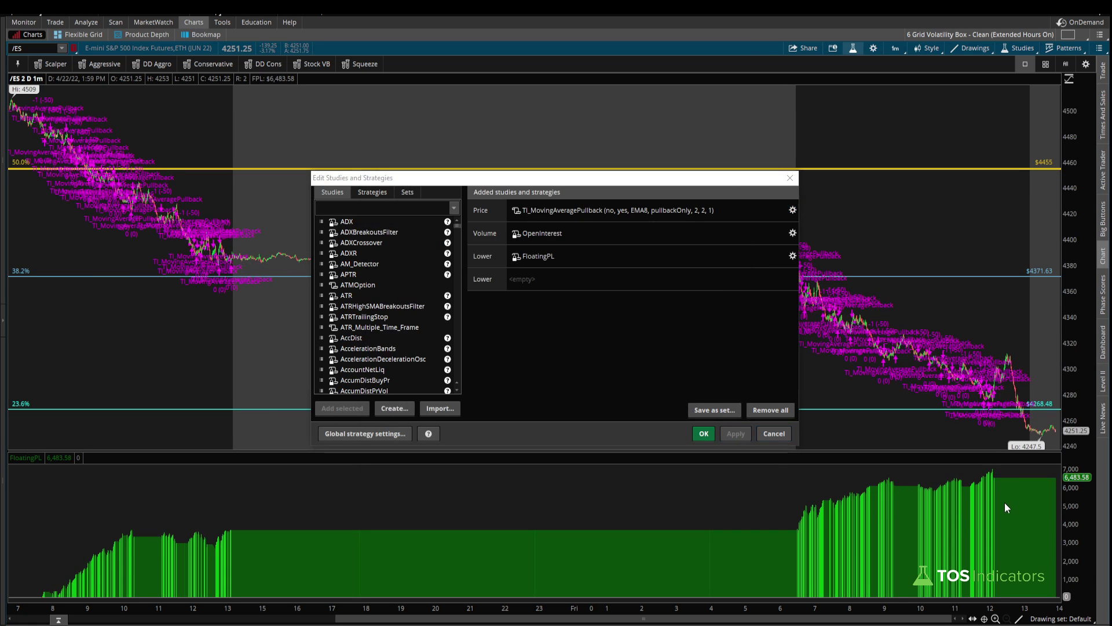
key(alt+Tab)
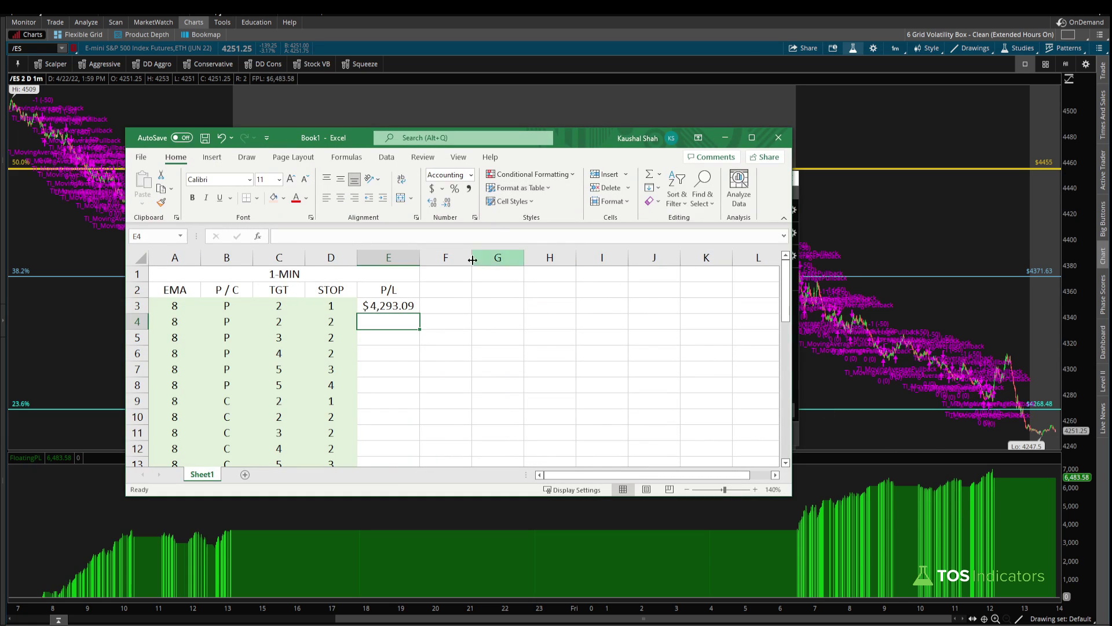
text(6,483.58)
key(Return)
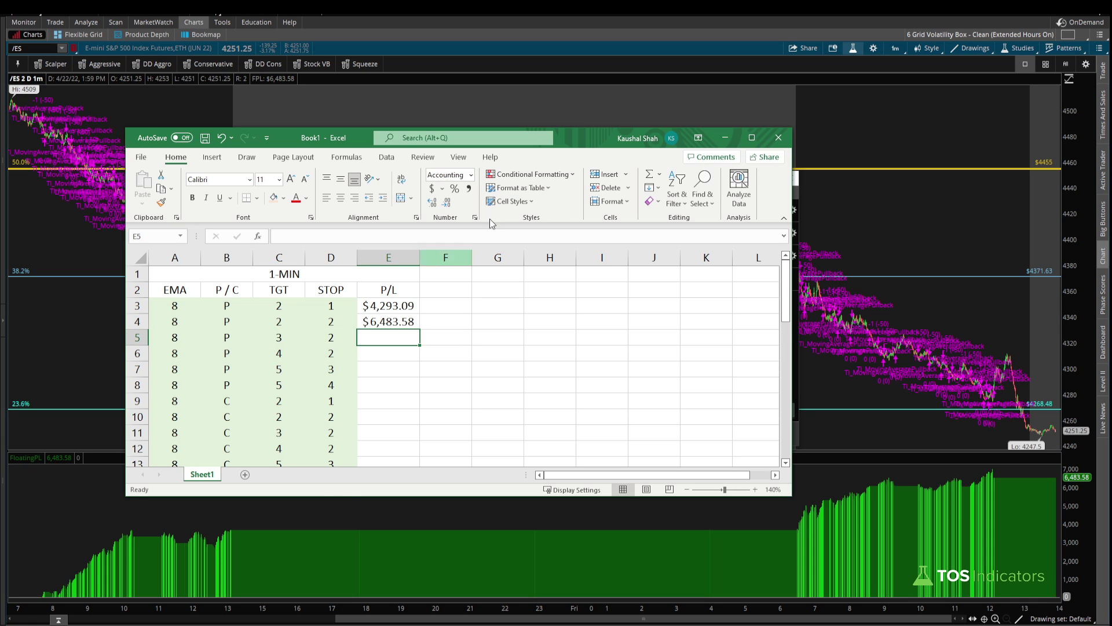
Rerun with target 3, stop 2 and log 4,334.90 in row 5.
key(alt+Tab)
double_click(596, 211)
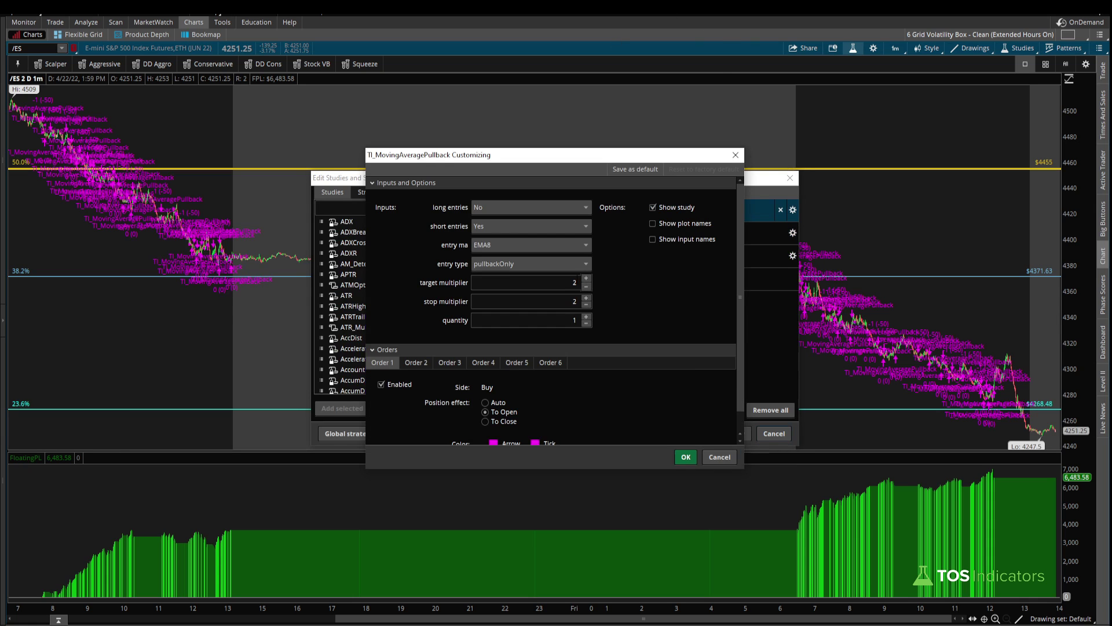
click(587, 277)
click(686, 458)
click(737, 435)
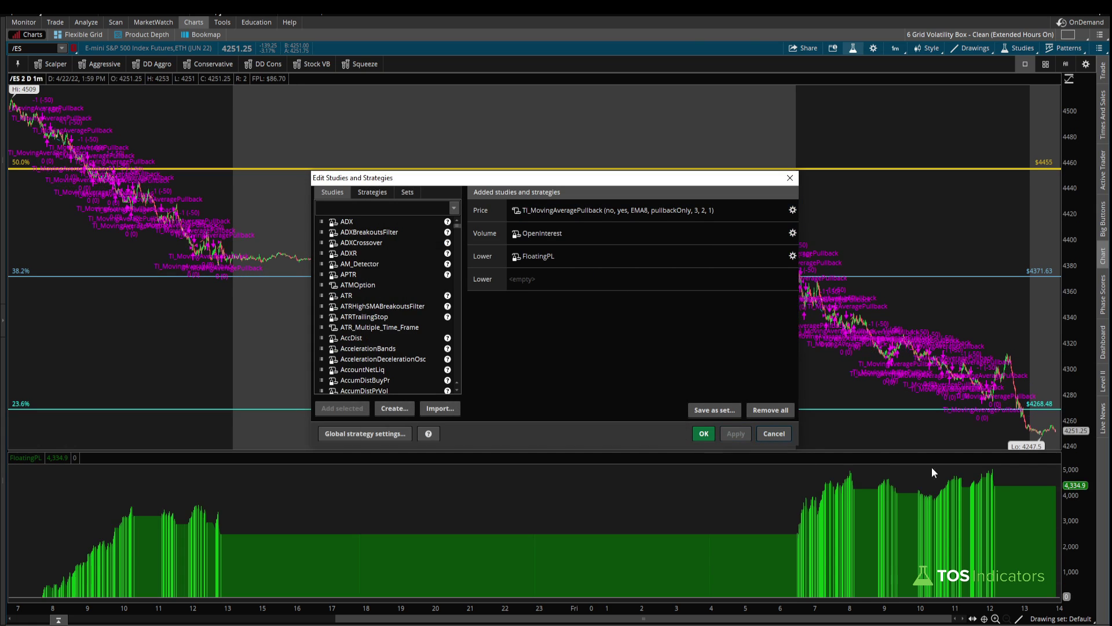
key(alt+Tab)
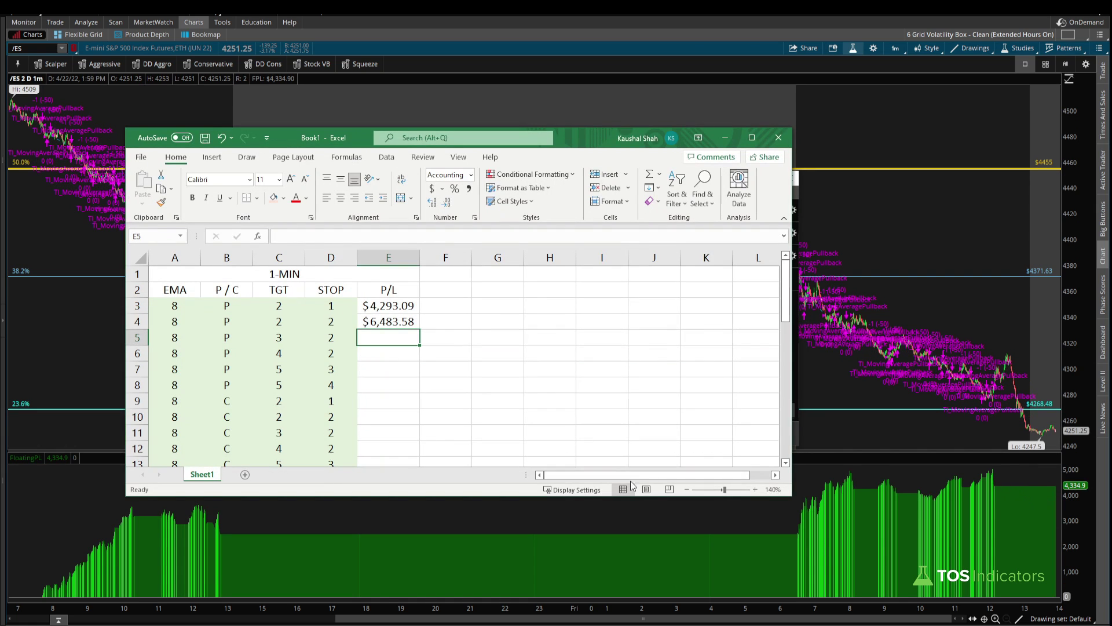
text(4,)
text(334.90)
key(Return)
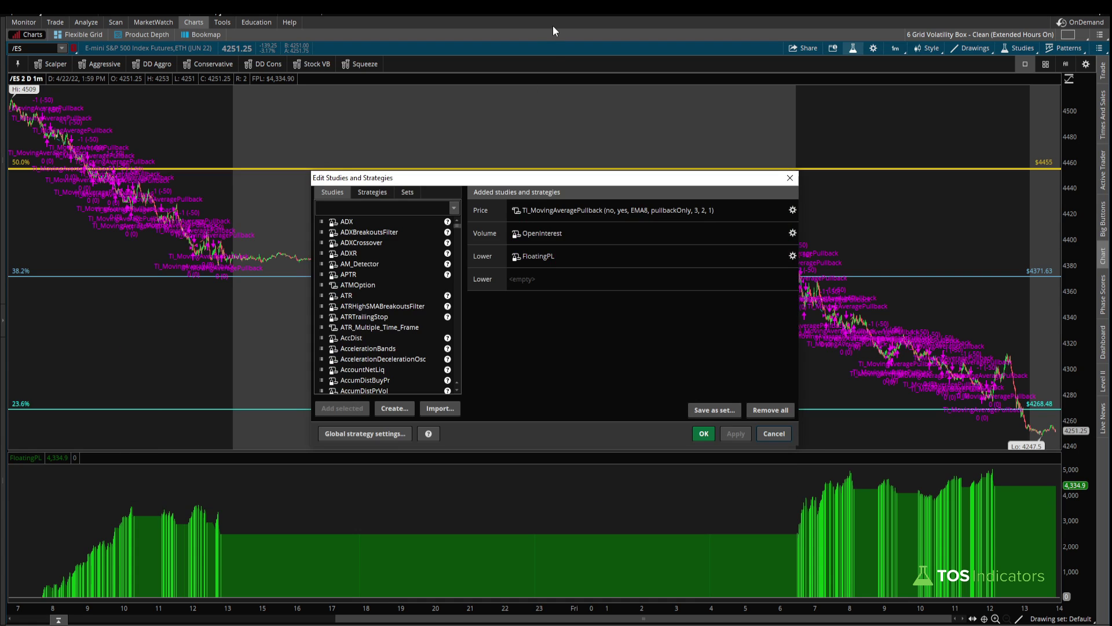
Rerun with target 4, stop 2 and log $5,118.88 in cell E6.
key(alt+Tab)
double_click(590, 208)
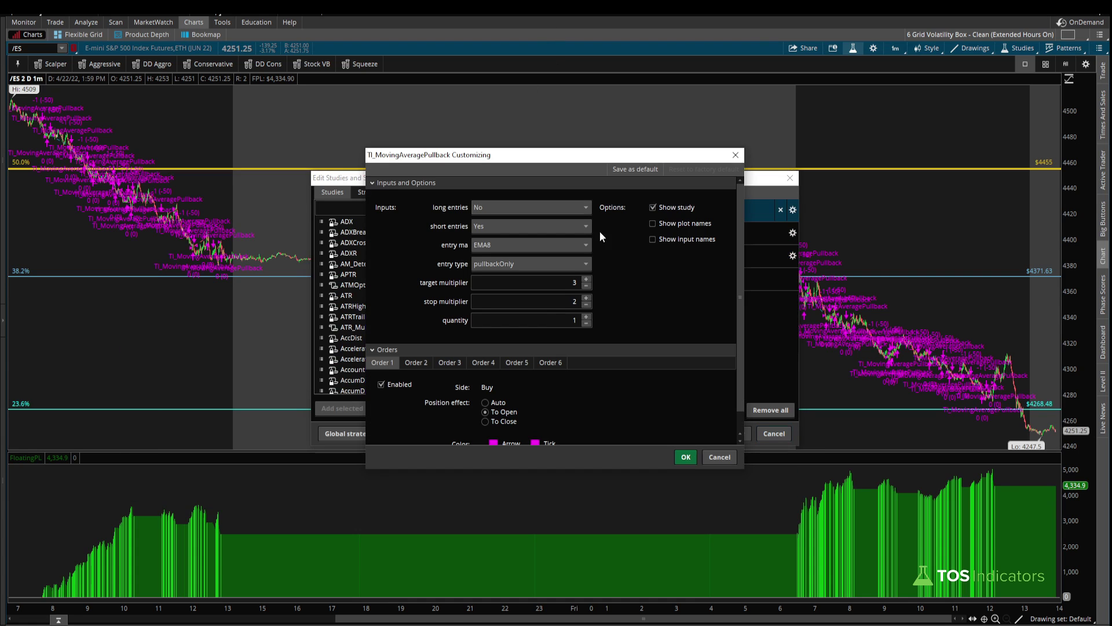
click(586, 277)
click(686, 456)
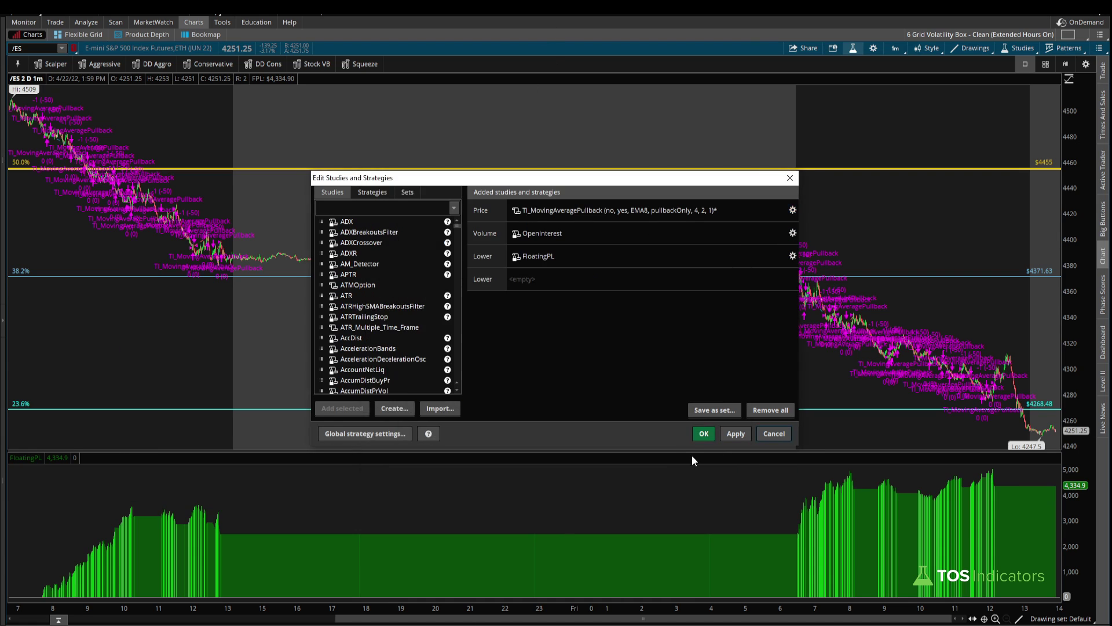
click(731, 433)
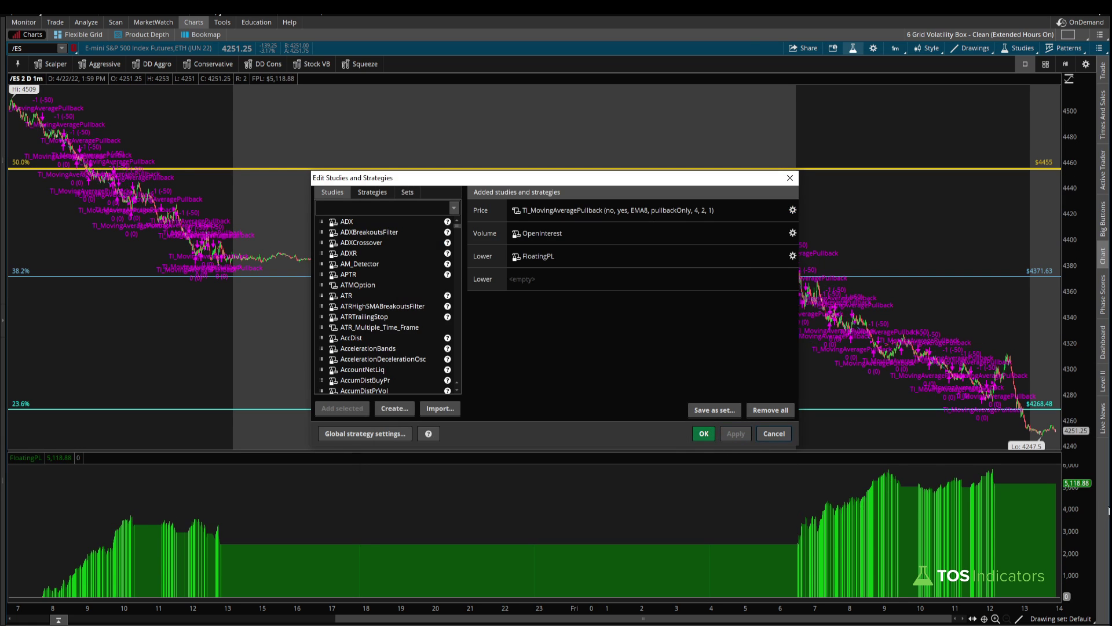
key(alt+Tab)
text(5)
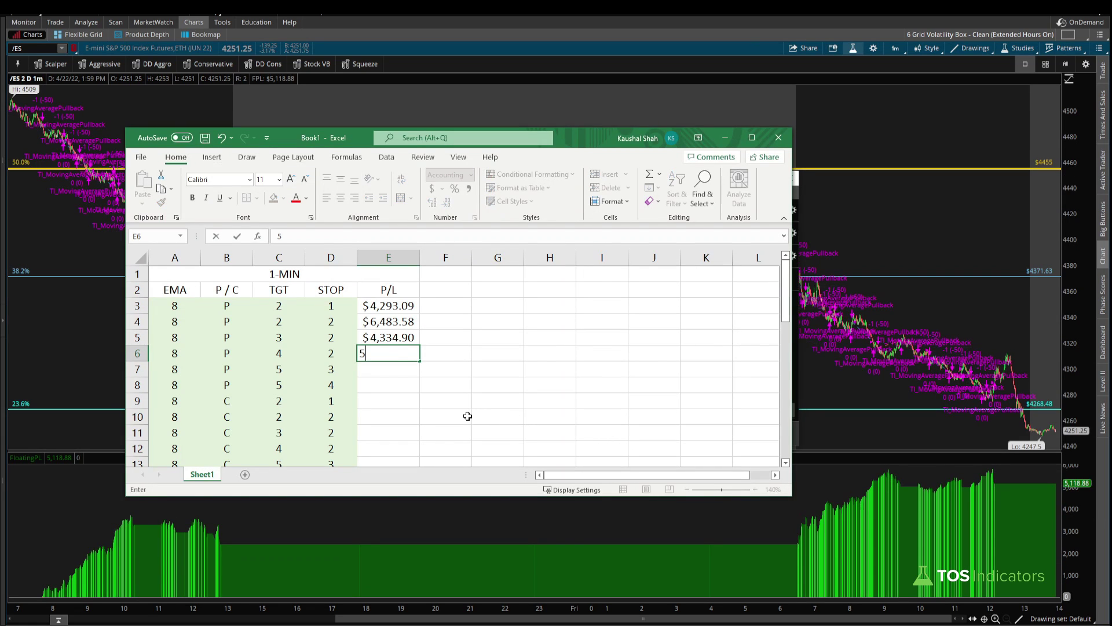
text(,118.88)
key(Return)
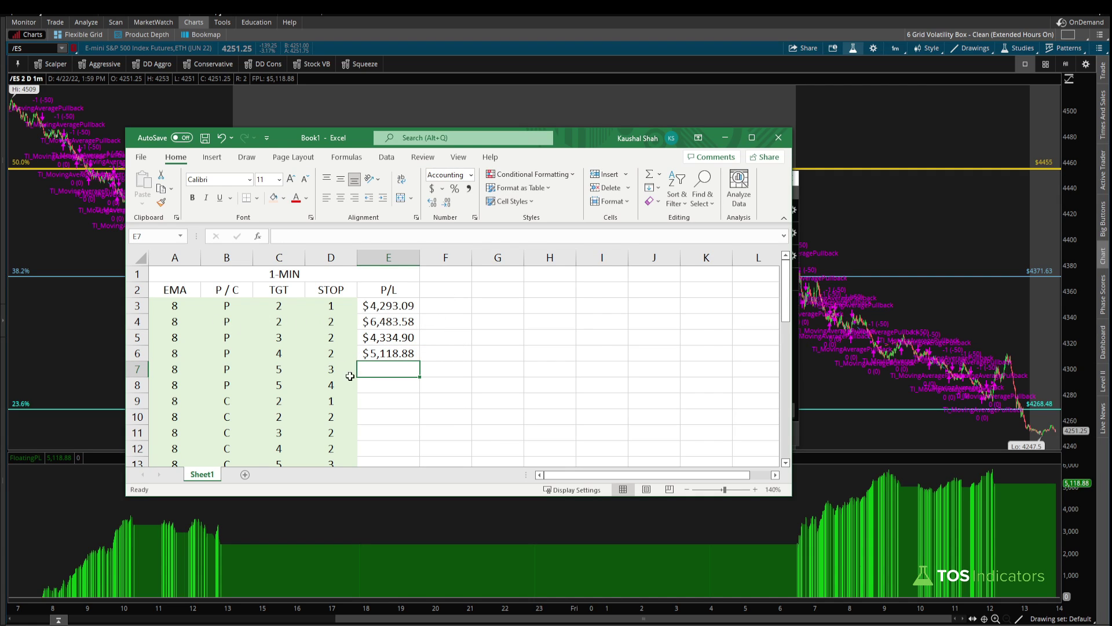
Rerun with target 5, stop 3 and log $6,817.20 in cell E7.
key(alt+Tab)
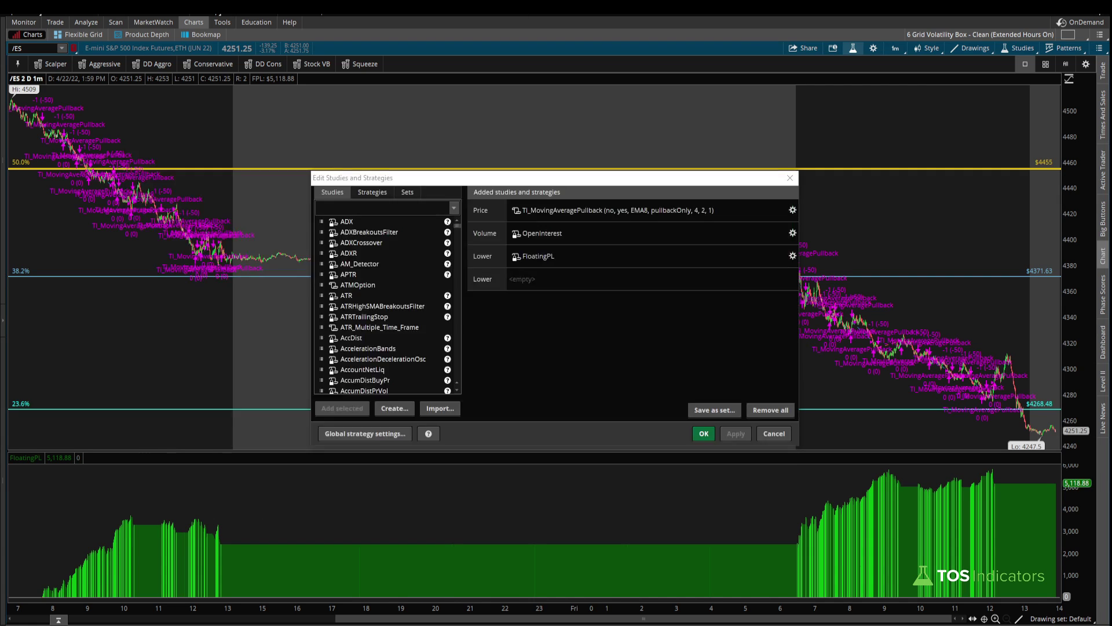
double_click(618, 210)
click(539, 281)
click(587, 297)
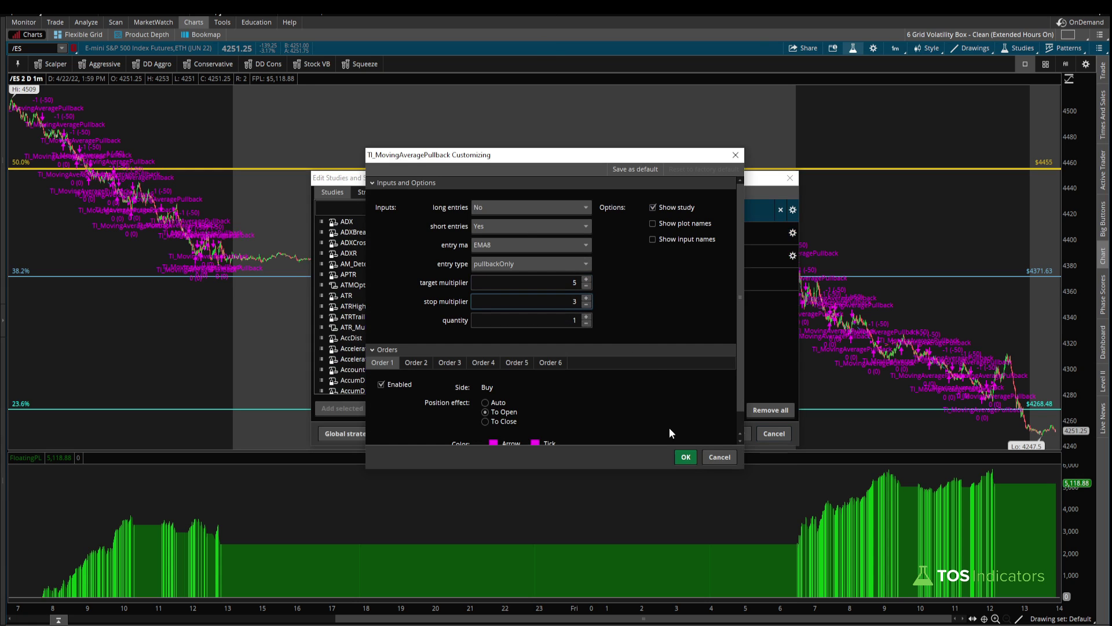
click(686, 457)
click(735, 433)
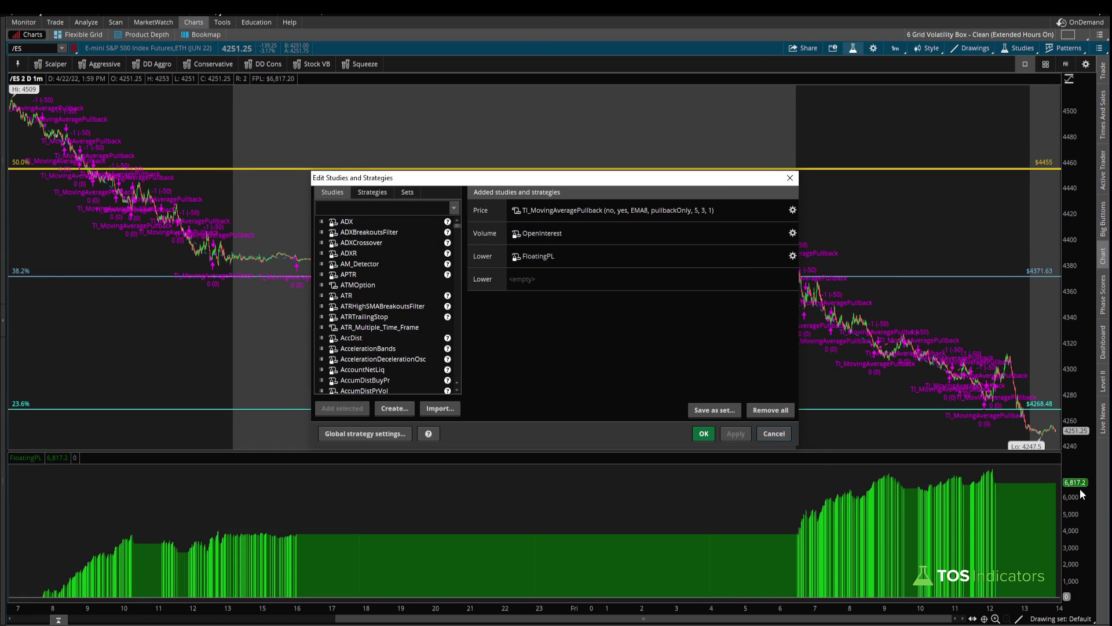
key(alt+Tab)
text(6817.2)
key(Return)
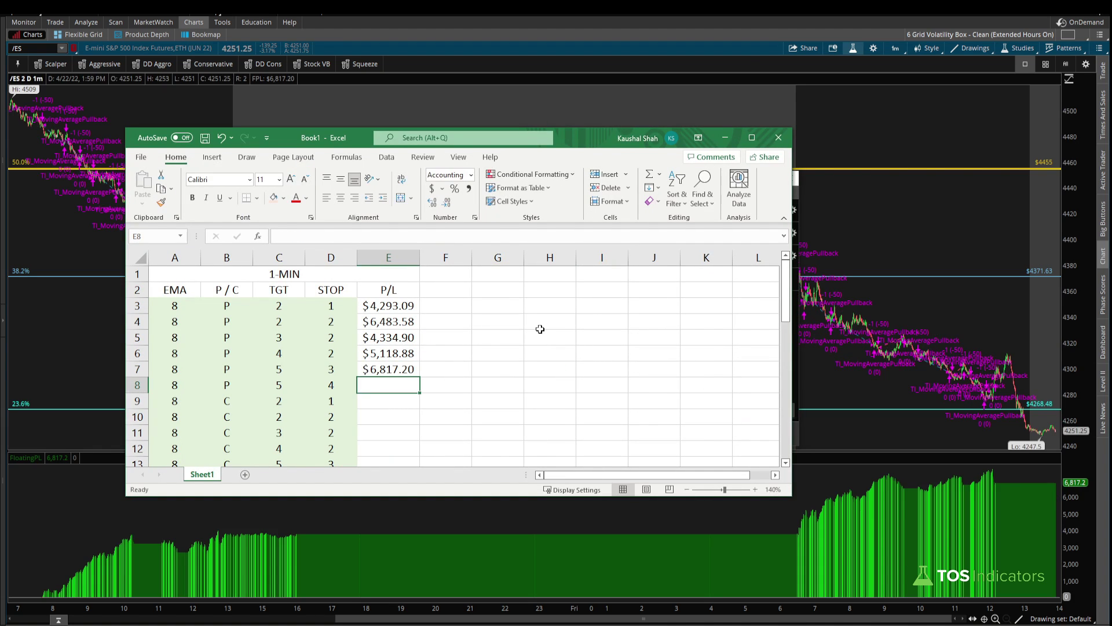
Rerun with target 5, stop 4 and log $8,689.33 in cell E8.
key(alt+Tab)
double_click(616, 214)
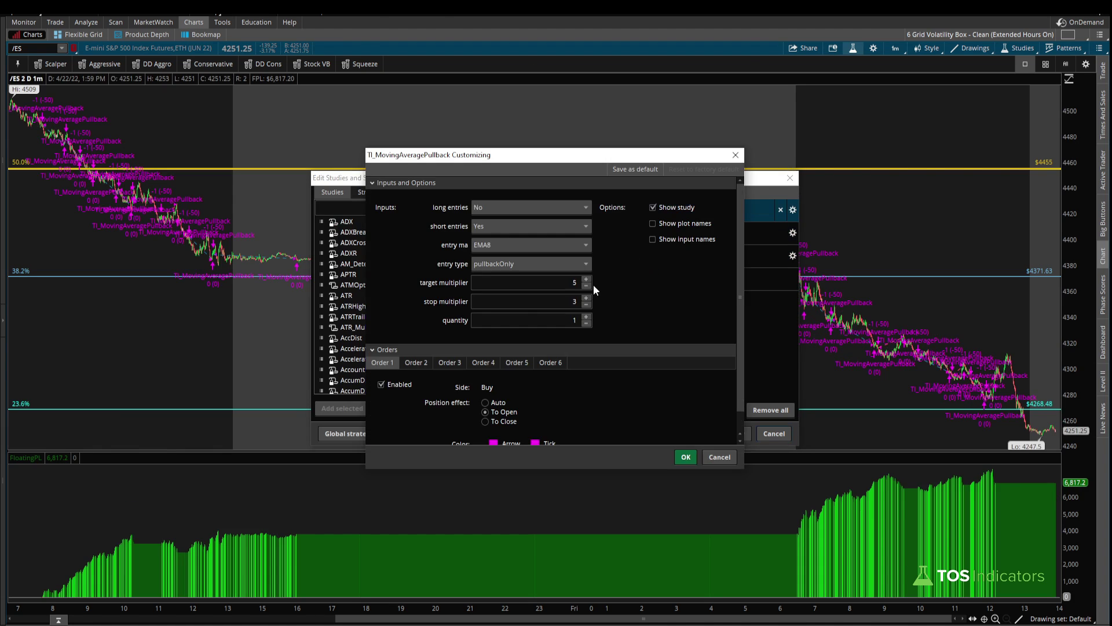
click(588, 297)
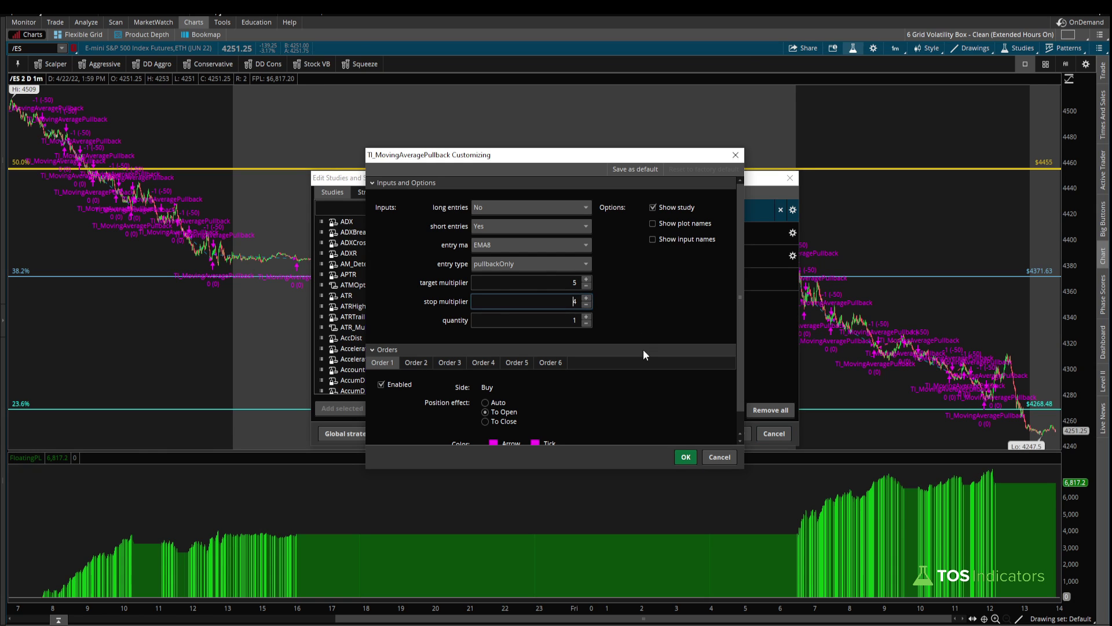
click(685, 457)
click(735, 435)
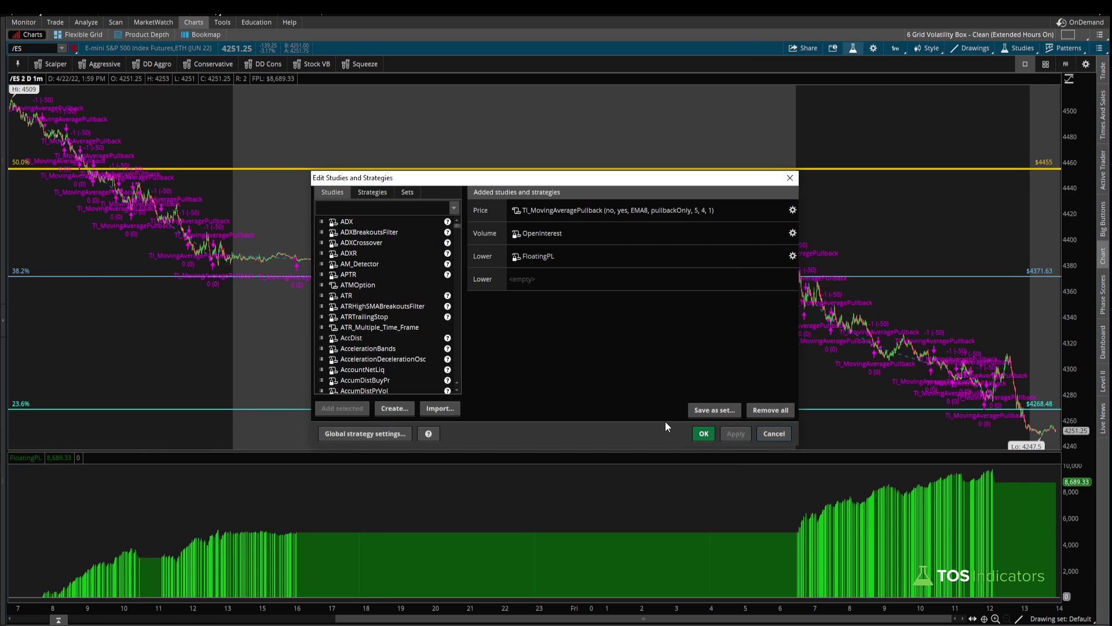
key(alt+Tab)
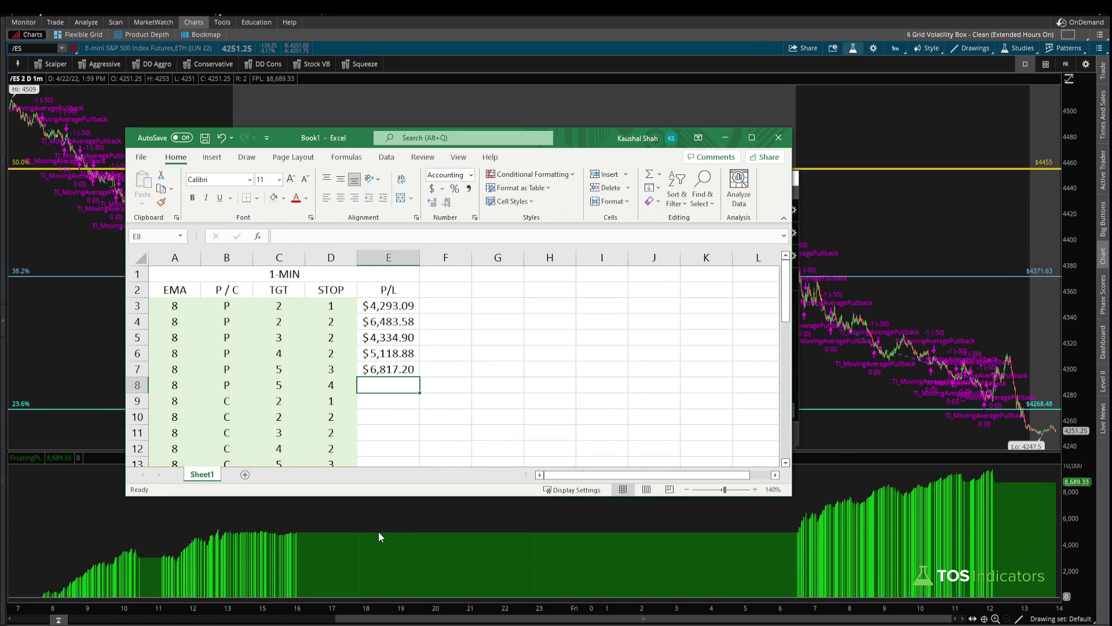
text(8689.33)
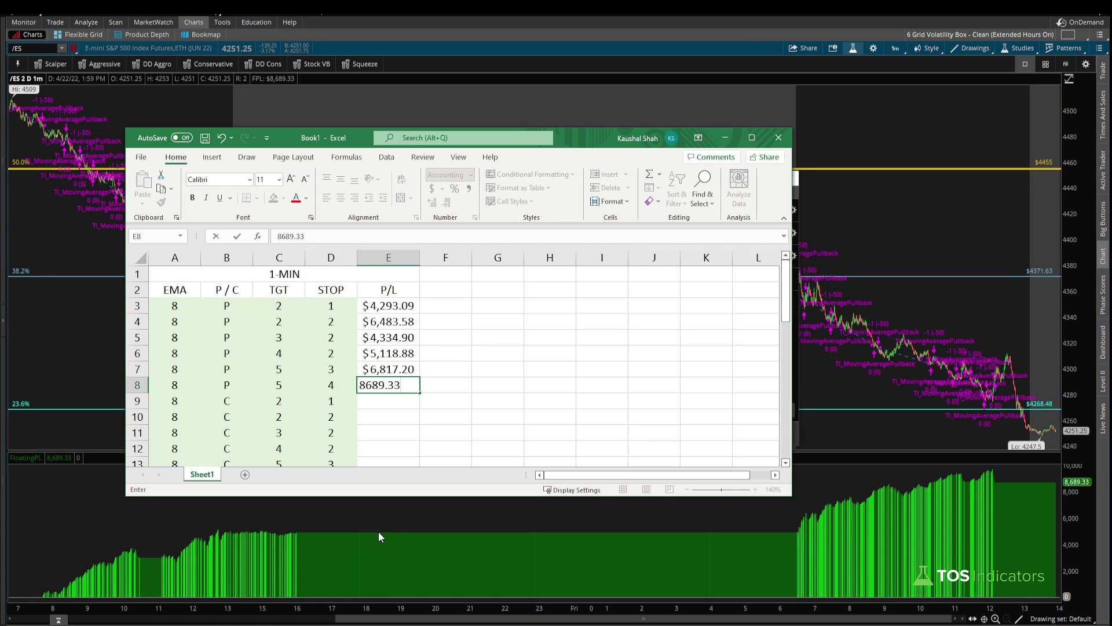
key(Tab)
Select cells B9 to B14, the six Confirmation rows.
click(590, 399)
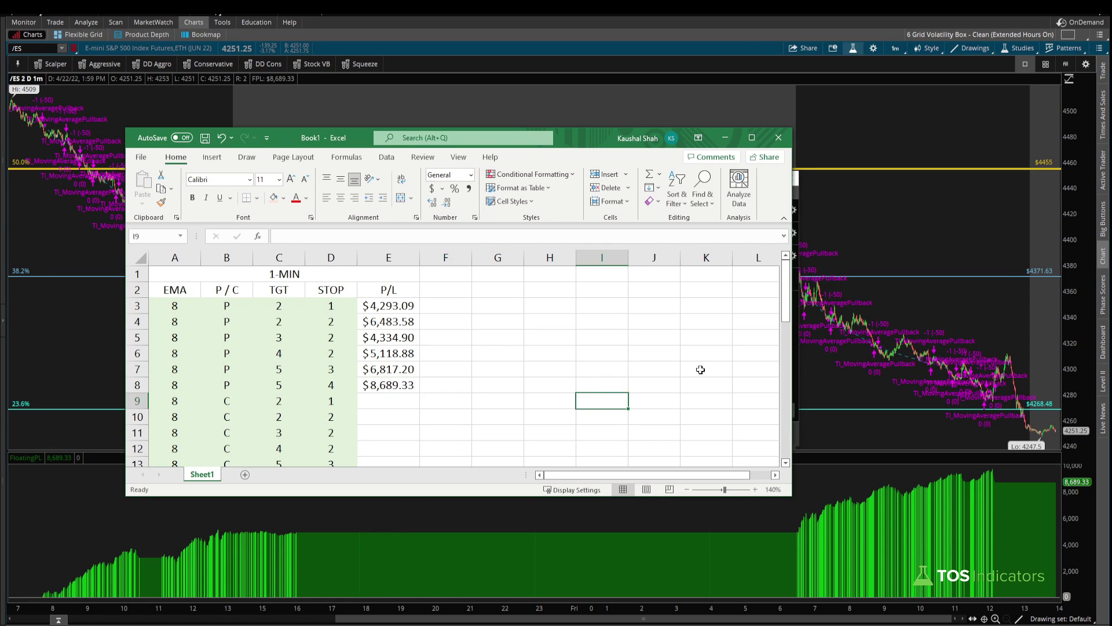
click(786, 463)
click(787, 463)
click(786, 463)
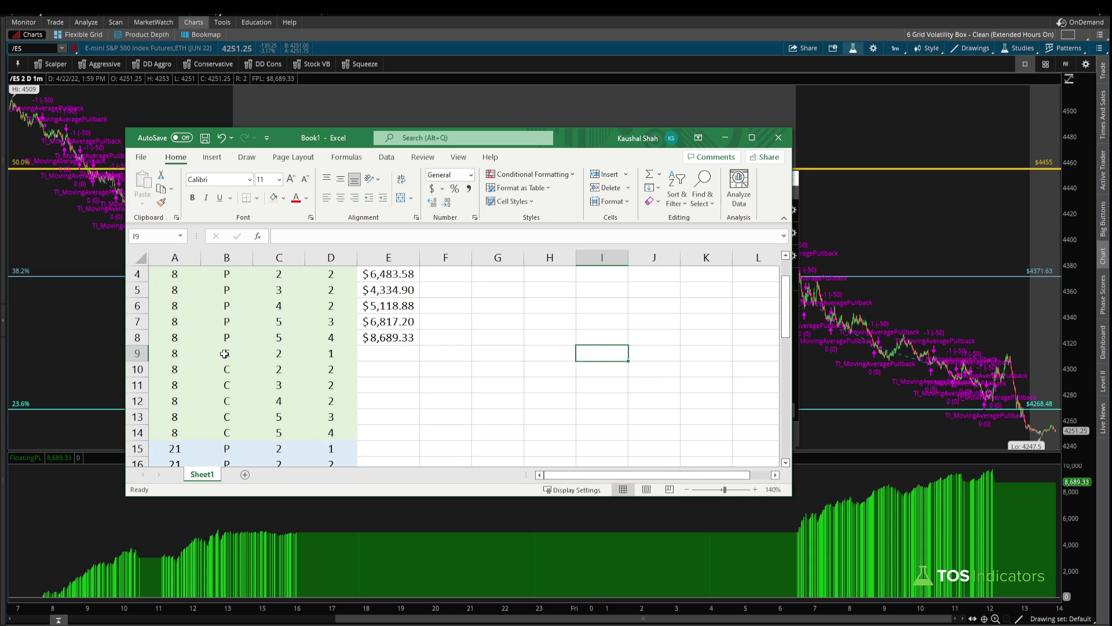
drag(225, 354, 226, 432)
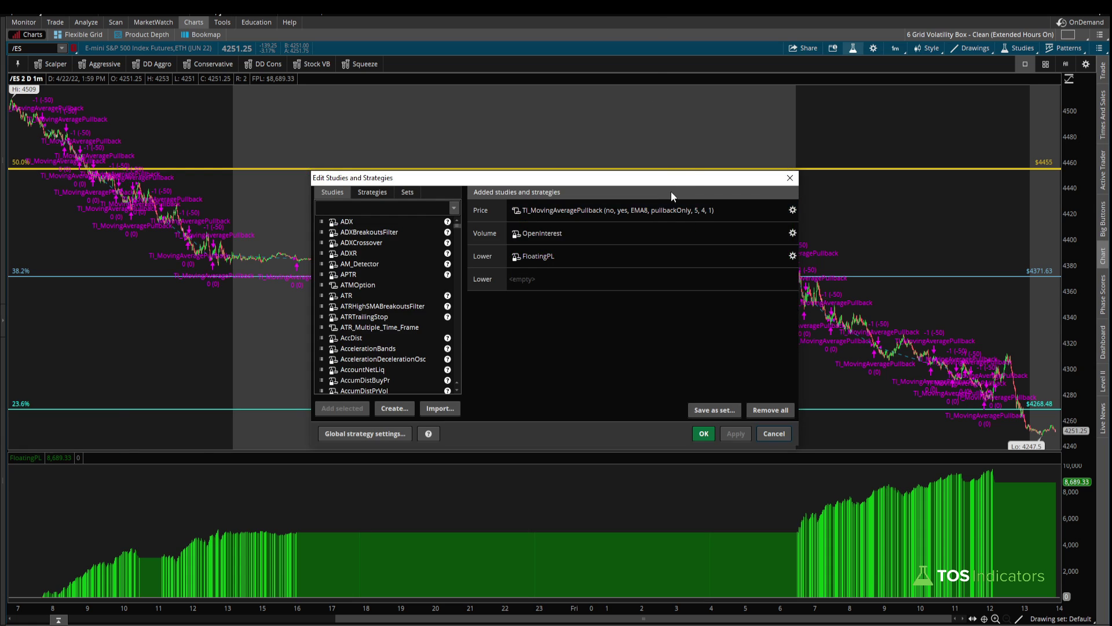
Switch the pullback study's entry type to Confirmation, rerun, and log $4,016.33 in E9.
click(664, 202)
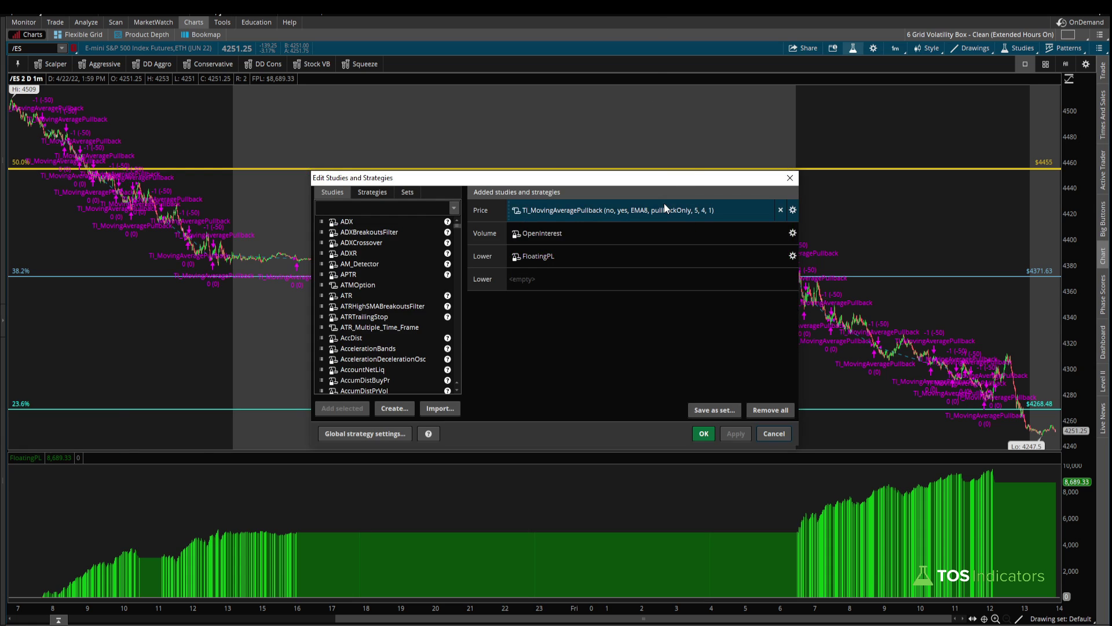
double_click(658, 211)
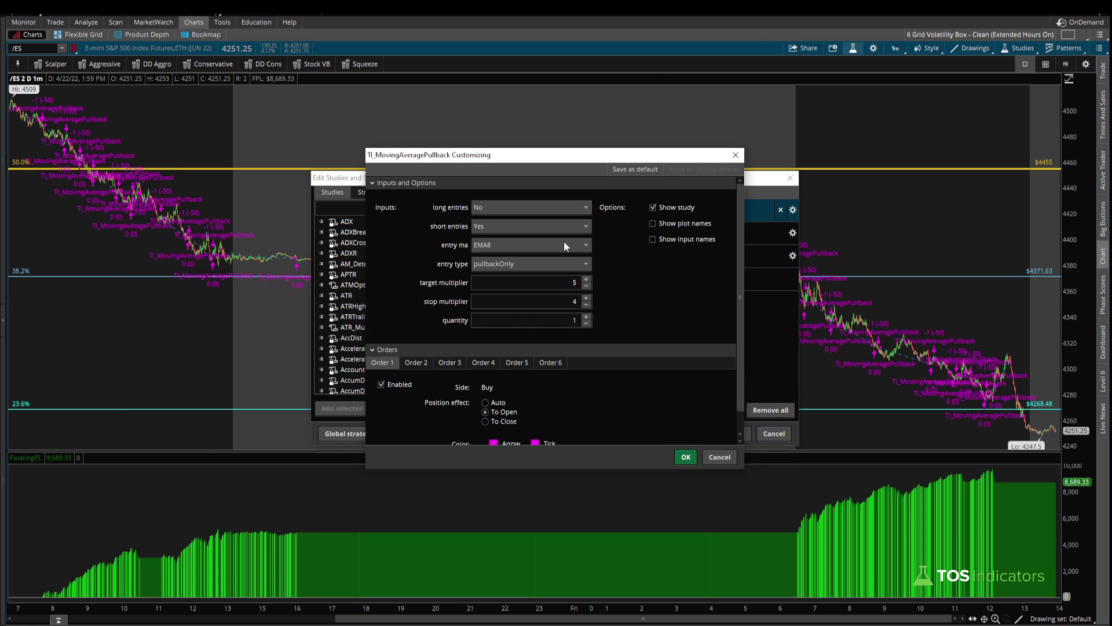
click(512, 265)
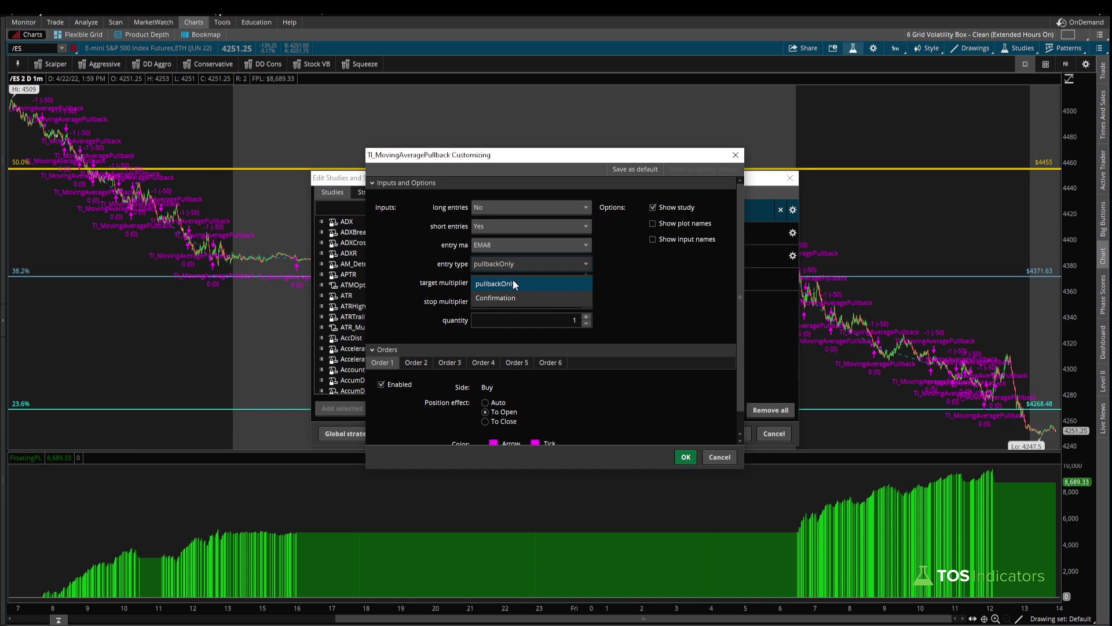
click(508, 298)
click(586, 278)
key(Tab)
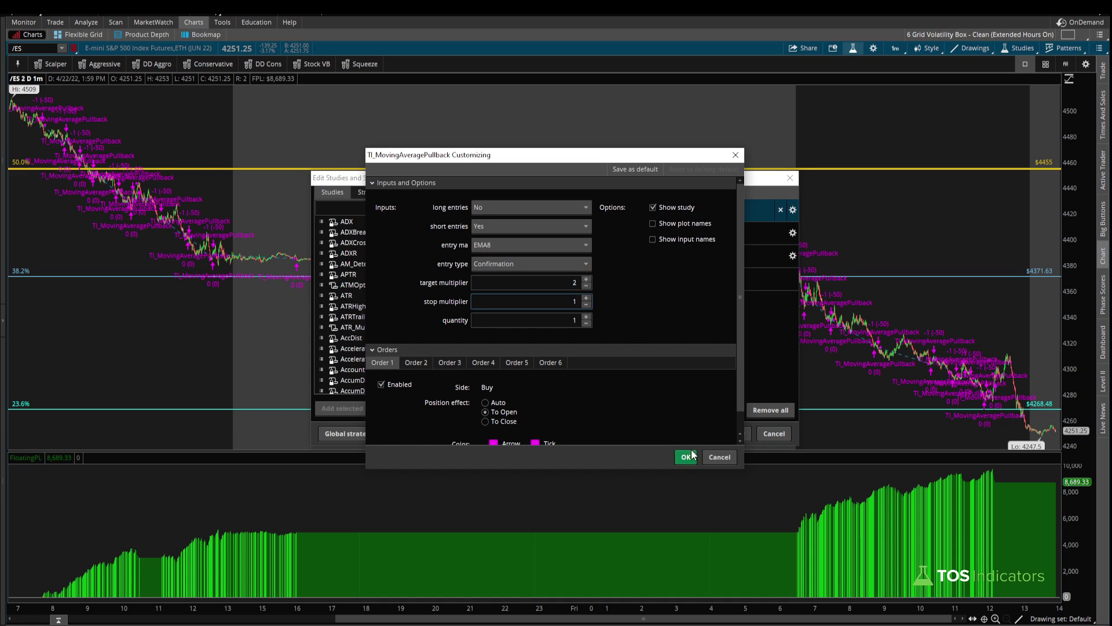
click(692, 456)
click(733, 434)
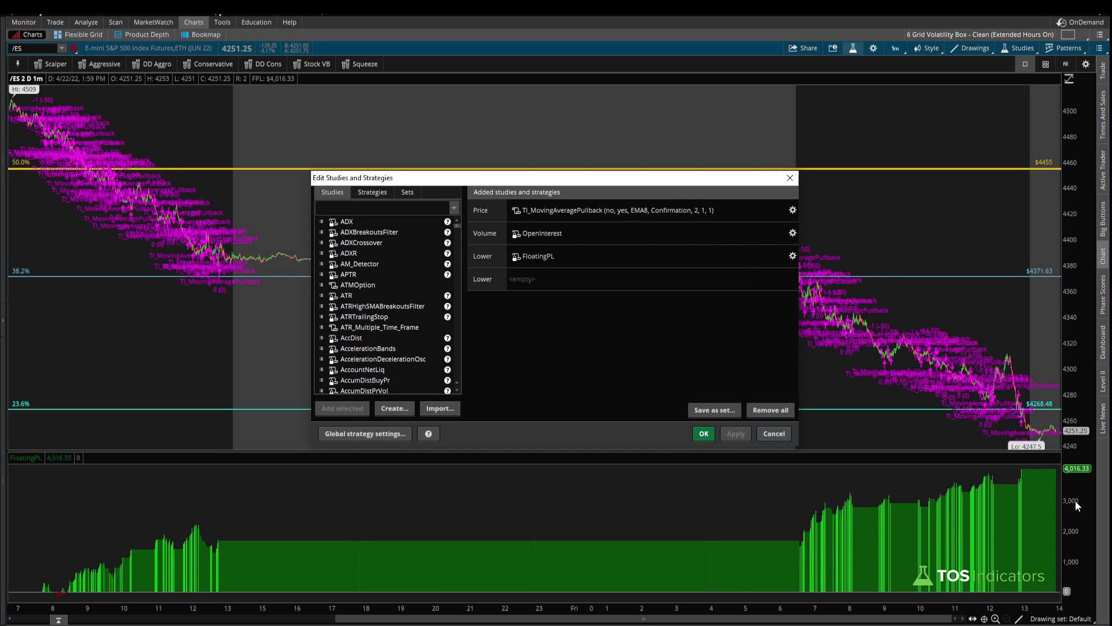
key(alt+Tab)
click(392, 354)
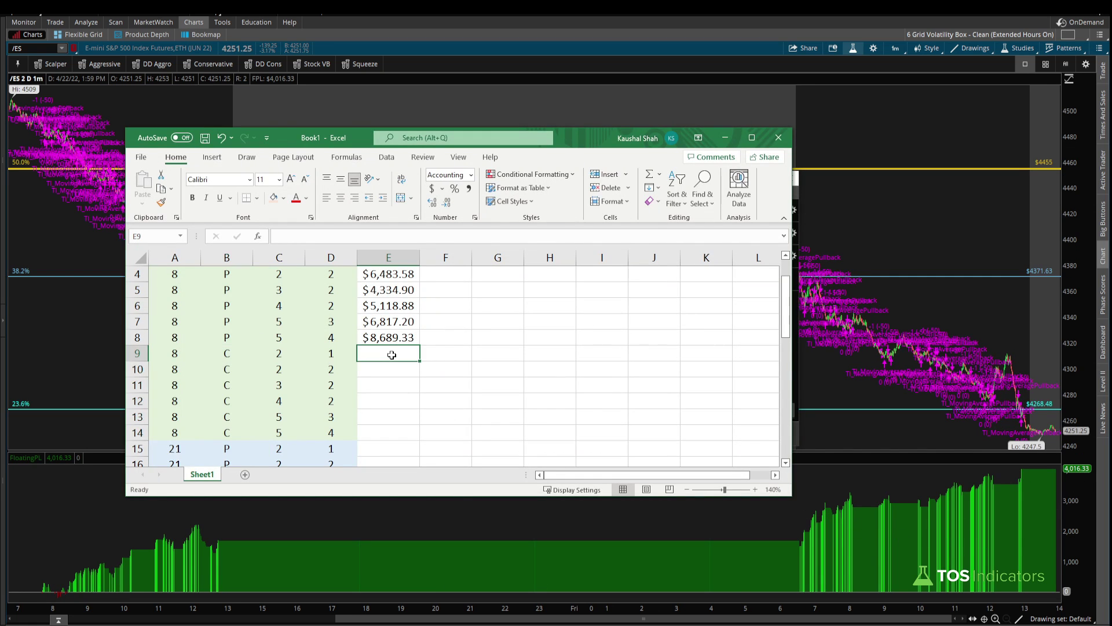
text(4,01)
text(6.33)
key(Tab)
Compare the E9 result with the E3 P/L, then select cell E10.
drag(788, 309, 788, 292)
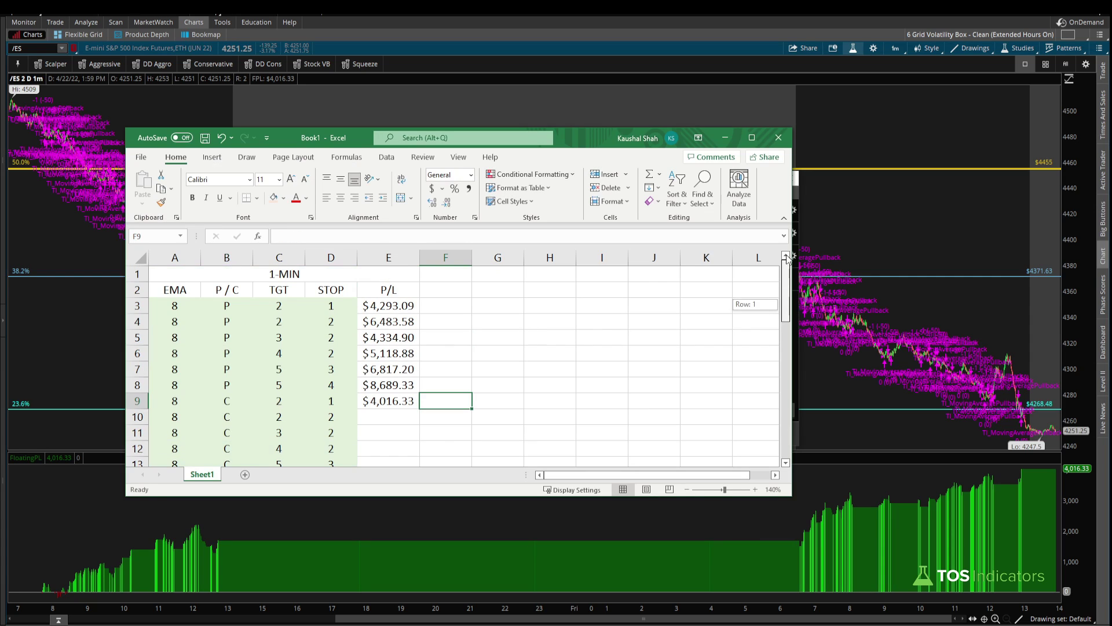
click(398, 404)
ctrl+click(391, 305)
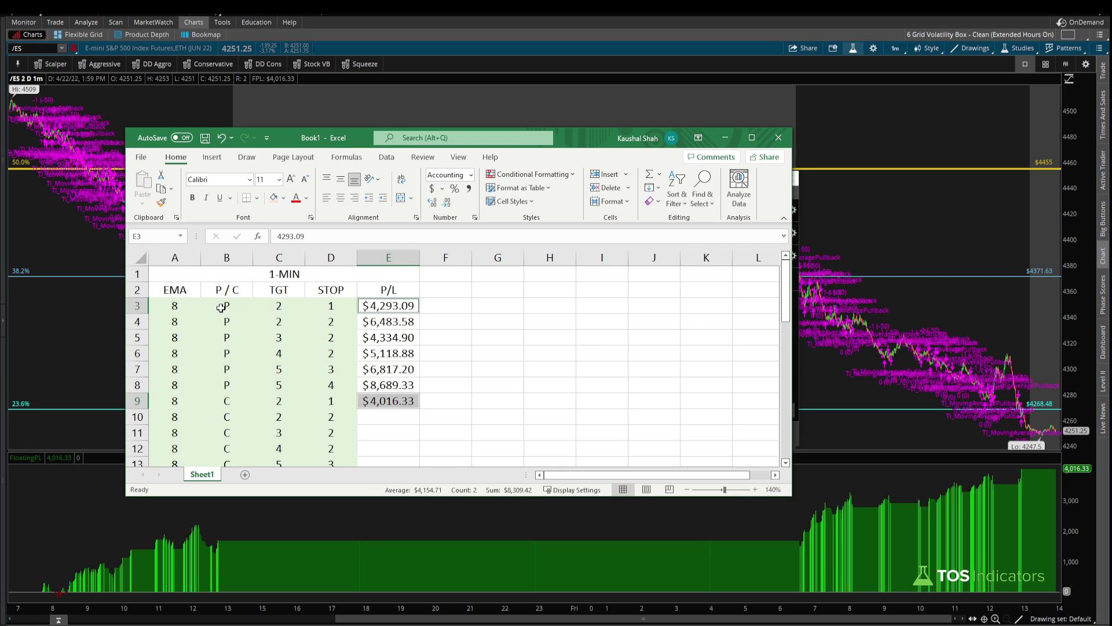
click(379, 424)
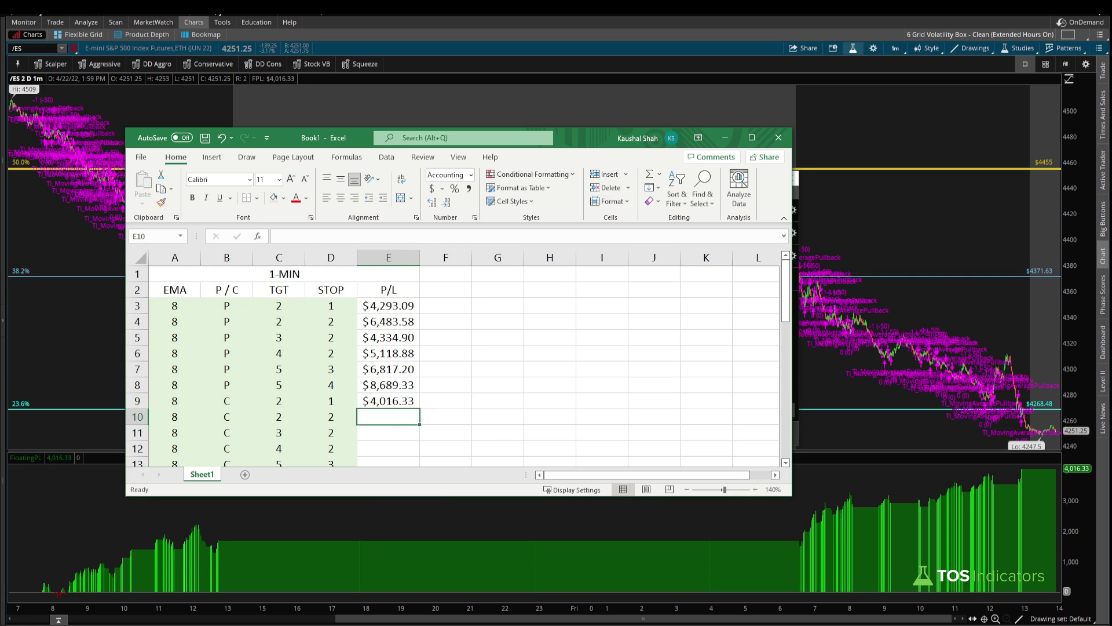
Rerun the Confirmation backtest with stop 2 and log $3,669.36 in E10.
key(alt+Tab)
double_click(612, 211)
click(587, 297)
click(686, 457)
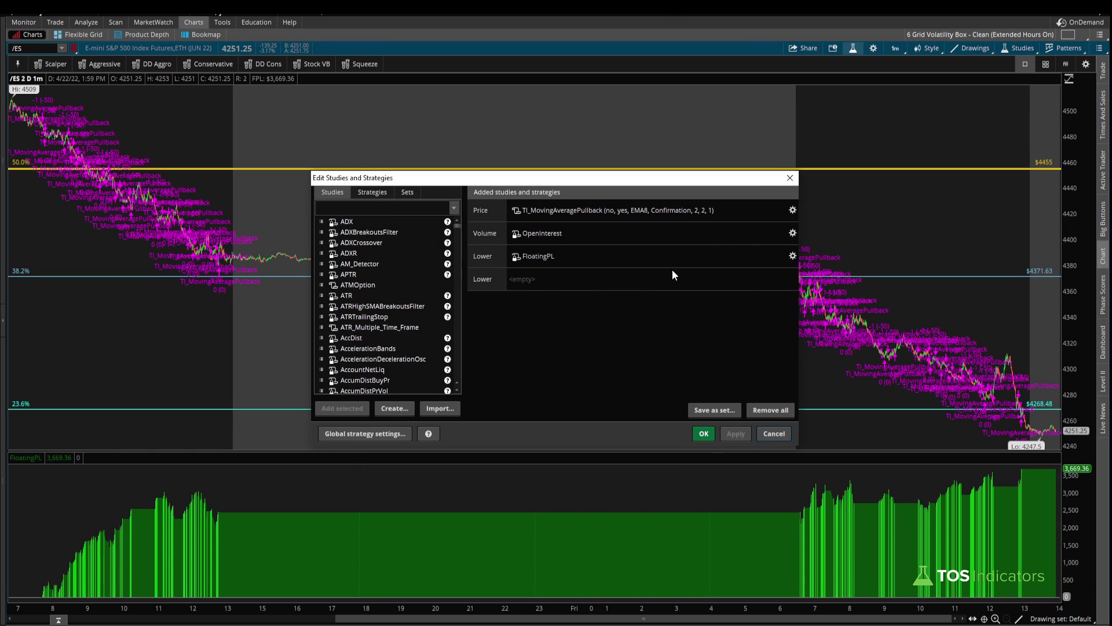
key(alt+Tab)
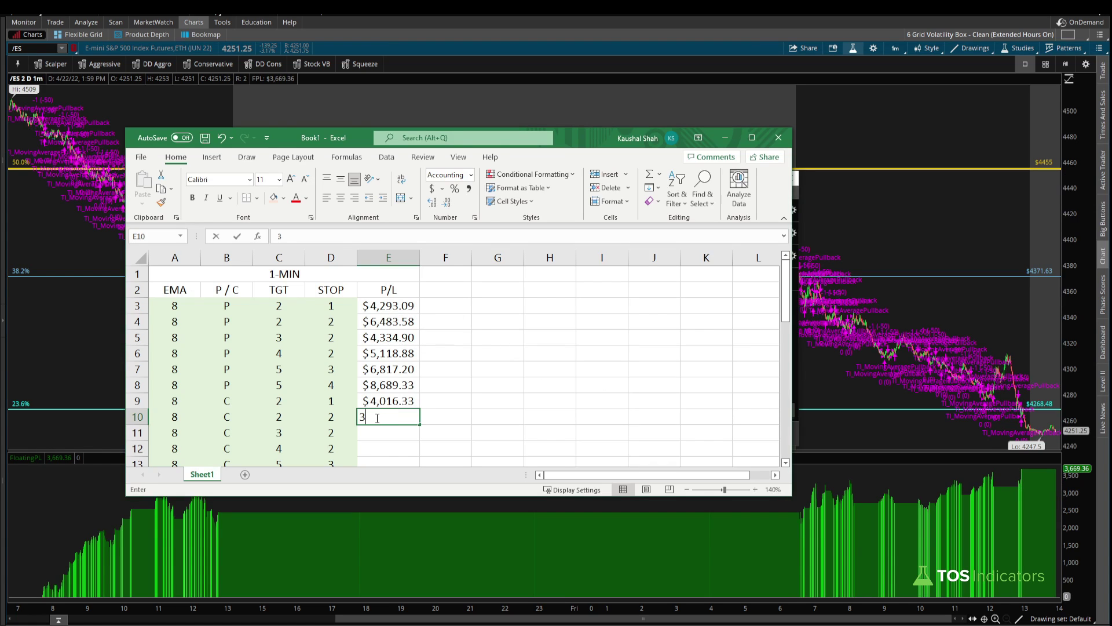
text(3669.36)
key(Return)
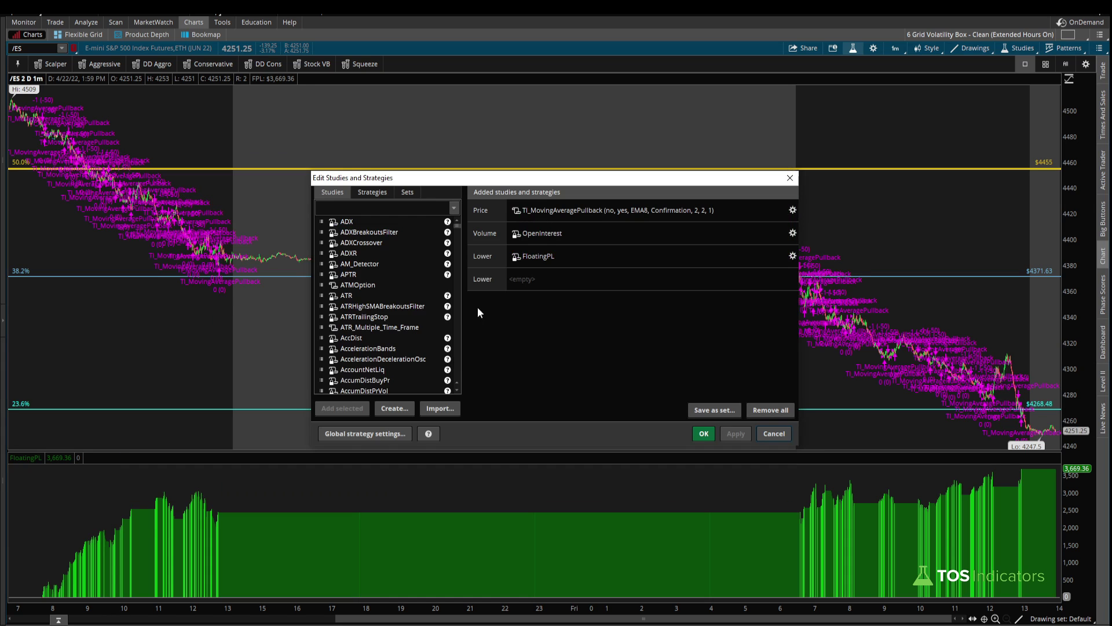
Rerun with target 3 and log the $3,816.26 P/L.
double_click(602, 210)
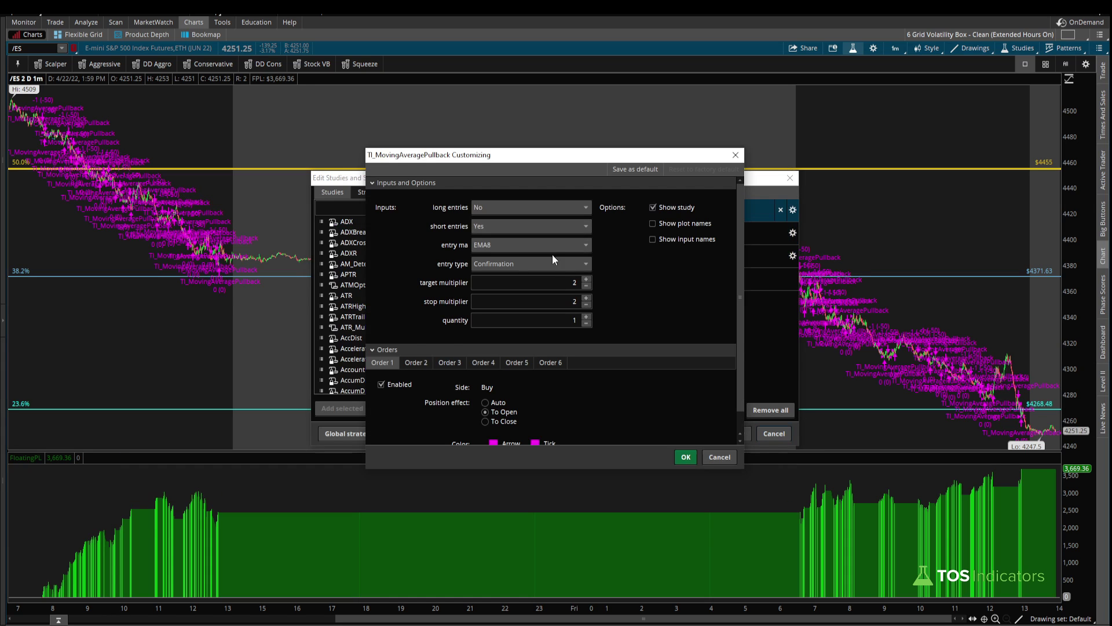
click(587, 279)
click(690, 457)
click(722, 438)
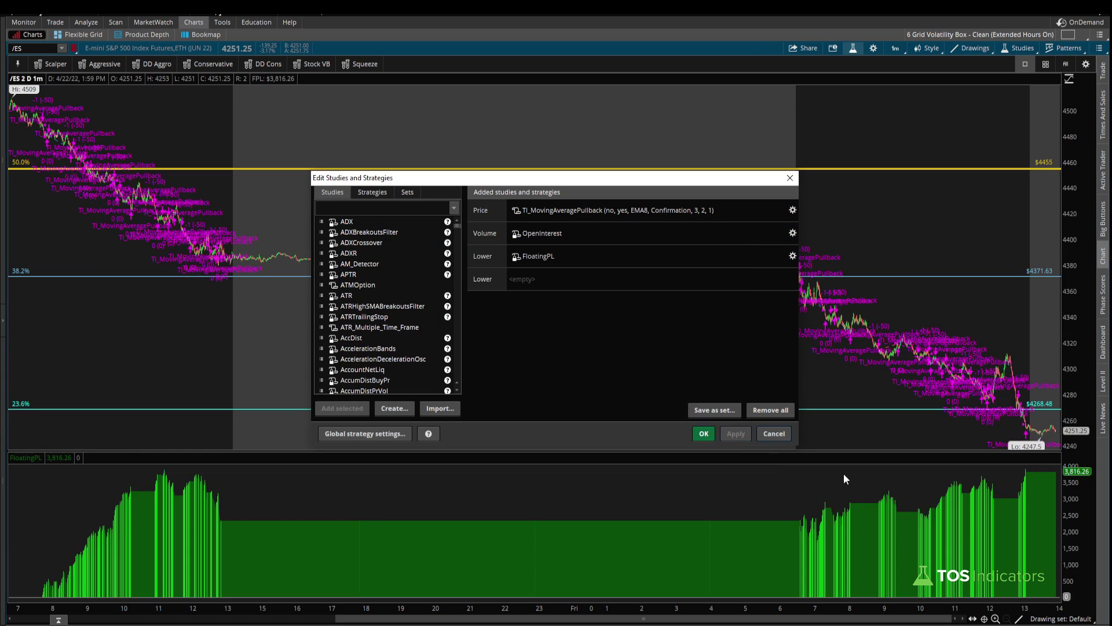
key(alt+Tab)
text(3816.256)
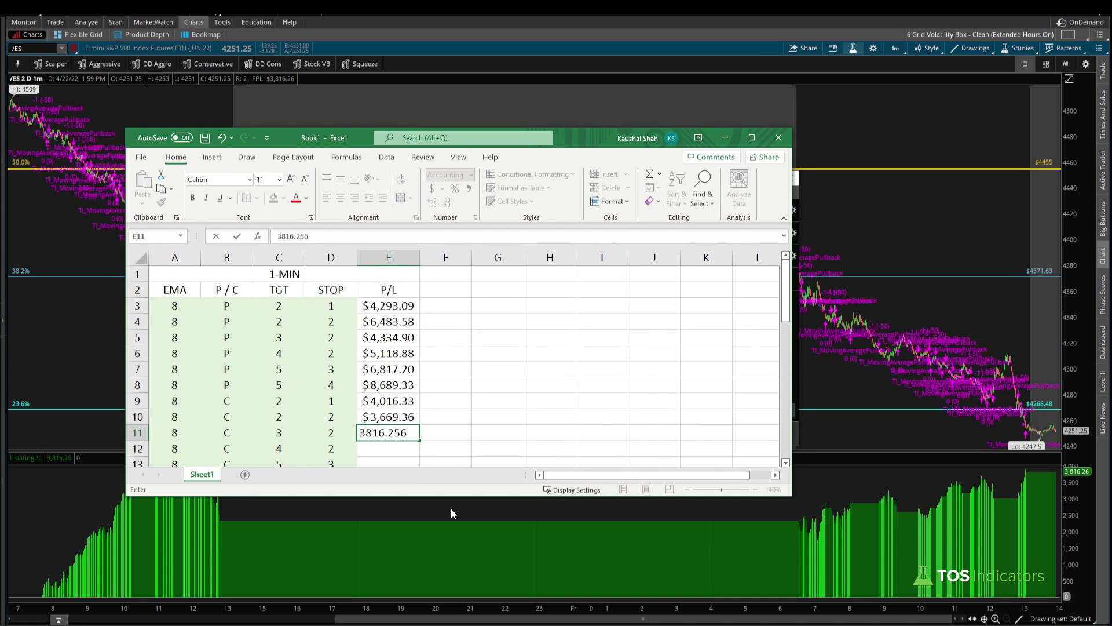
key(Return)
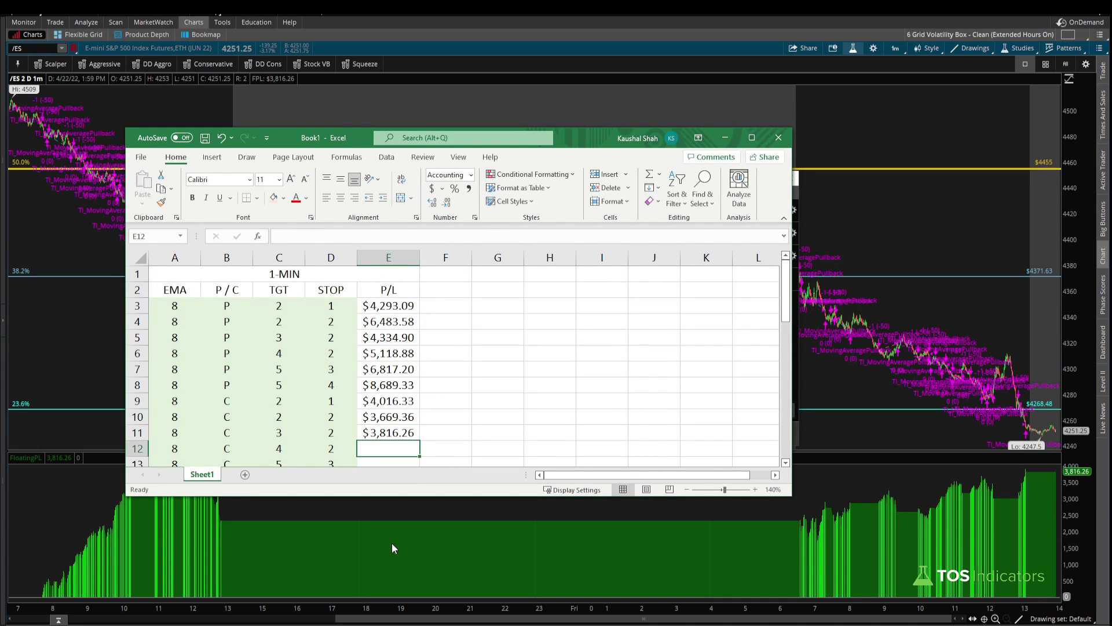
Rerun with target 4 and log the $3,943.17 P/L.
key(alt+Tab)
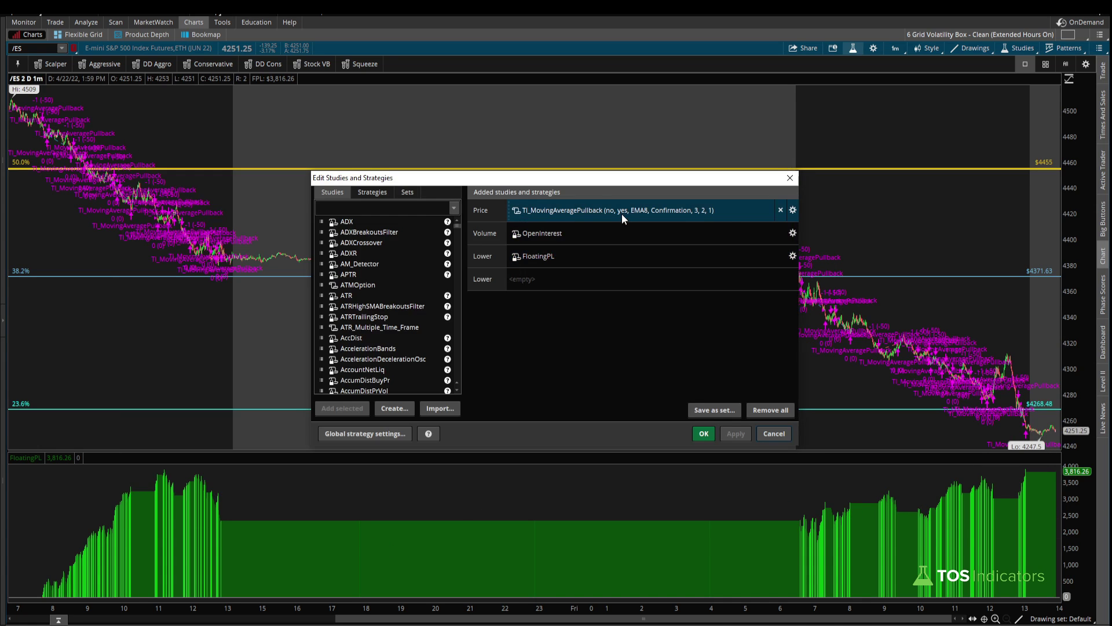
key(alt+Tab)
scroll(465, 378, down, 2)
key(alt+Tab)
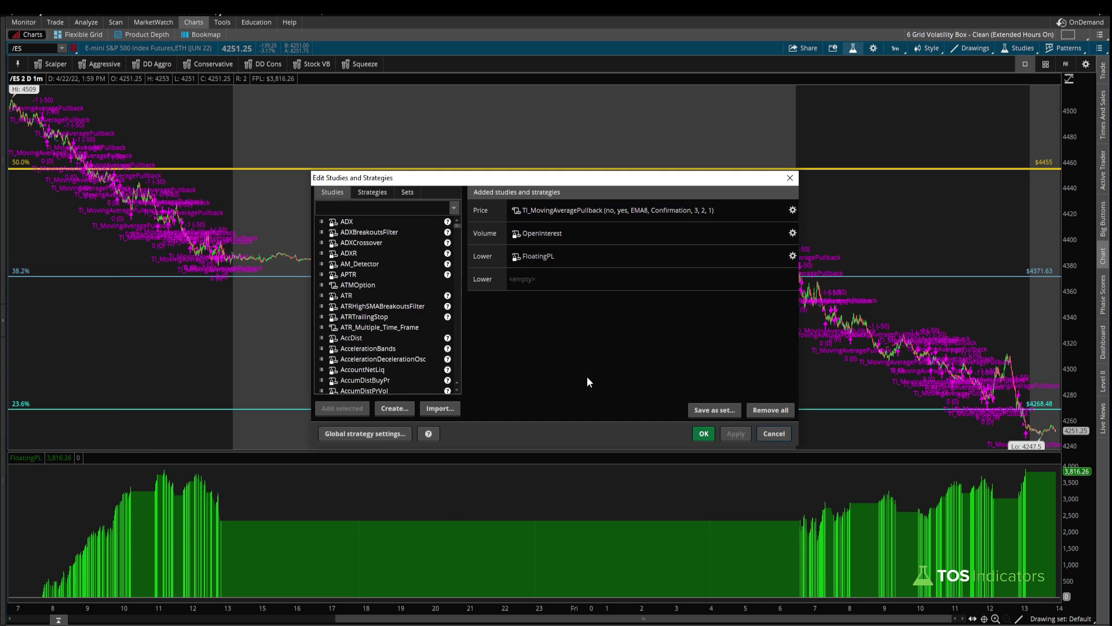
double_click(636, 221)
double_click(574, 283)
click(686, 457)
click(742, 433)
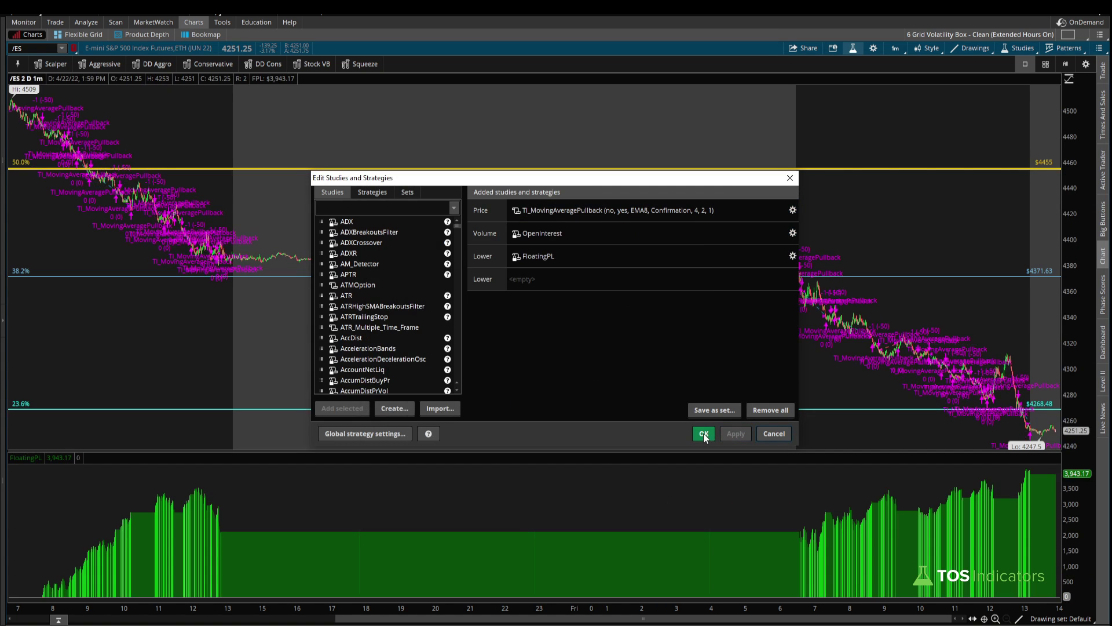
key(alt+Tab)
text(3943)
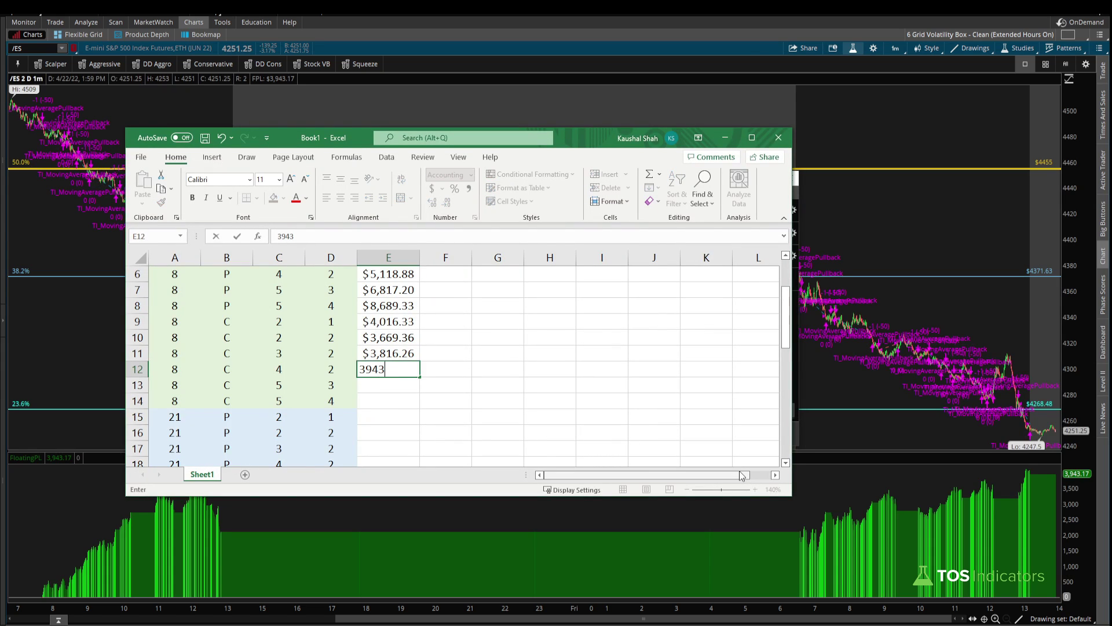
text(.17)
key(Return)
Rerun with target 5 and a new stop value, logging $6,563.14.
key(alt+Tab)
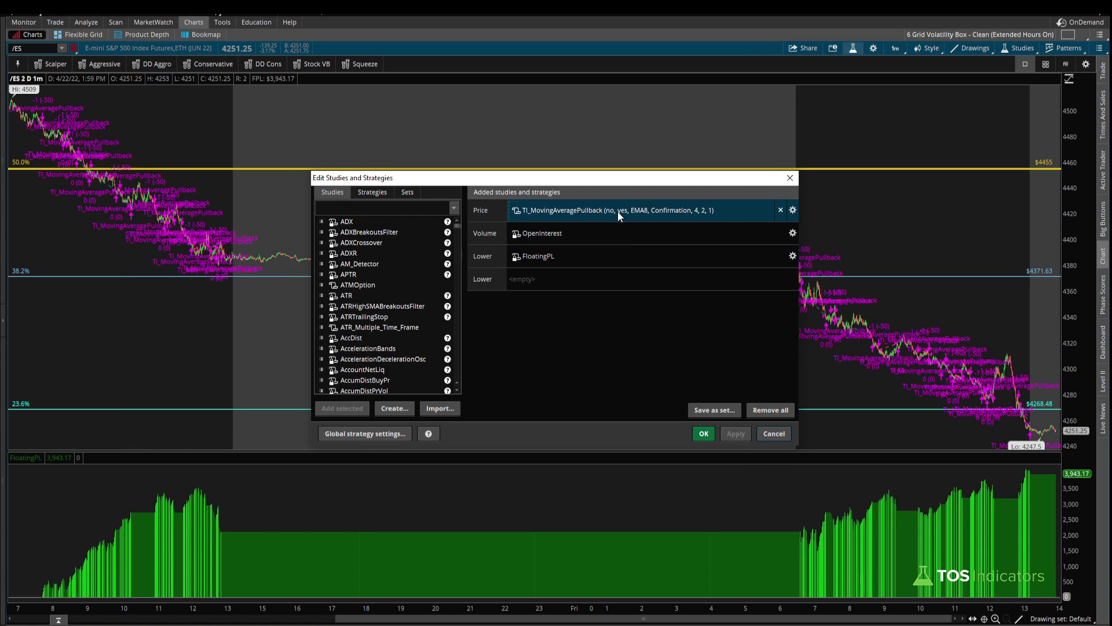
double_click(618, 211)
click(586, 279)
click(563, 302)
click(686, 458)
click(740, 435)
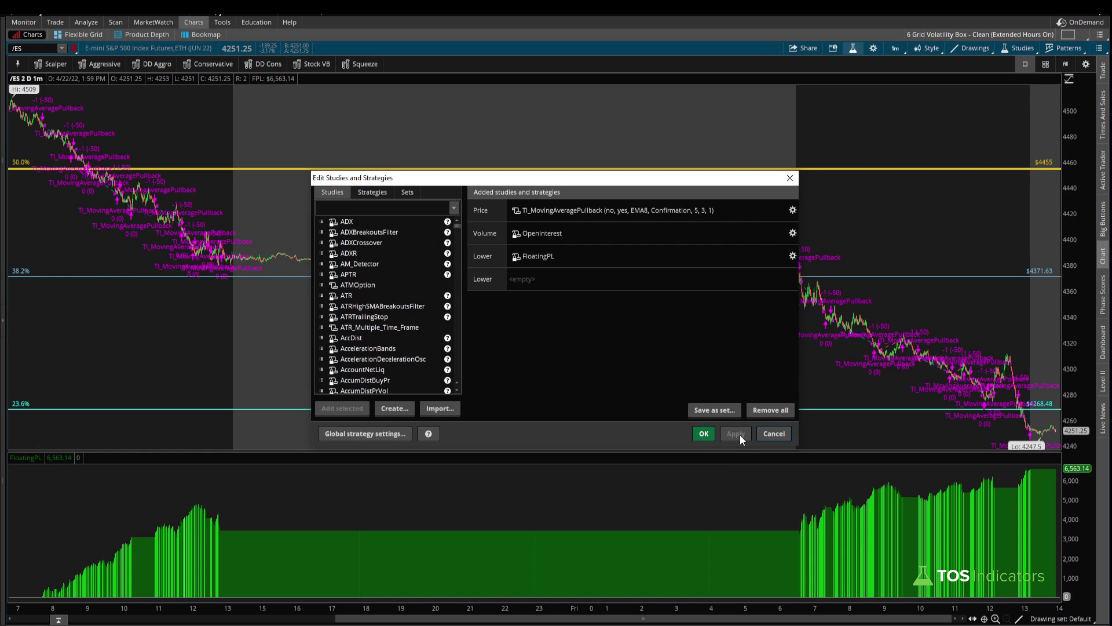
key(alt+Tab)
text(5)
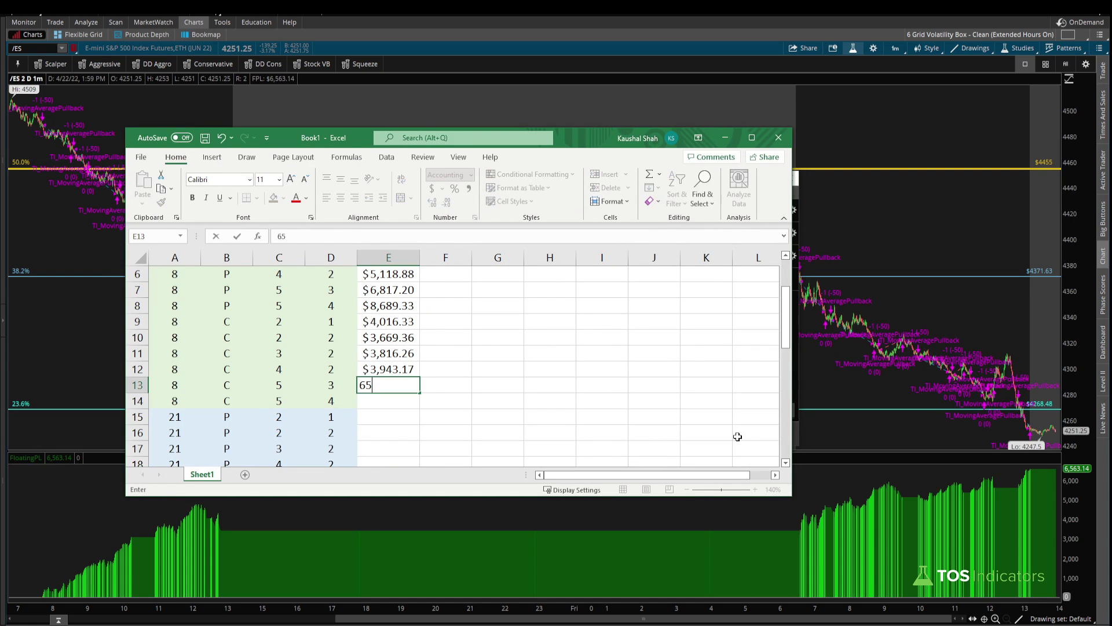
text(63)
key(BackSpace)
text(.14)
key(Return)
Rerun with stop 4, log $7,748.00, and maximize the spreadsheet window.
key(alt+Tab)
double_click(661, 217)
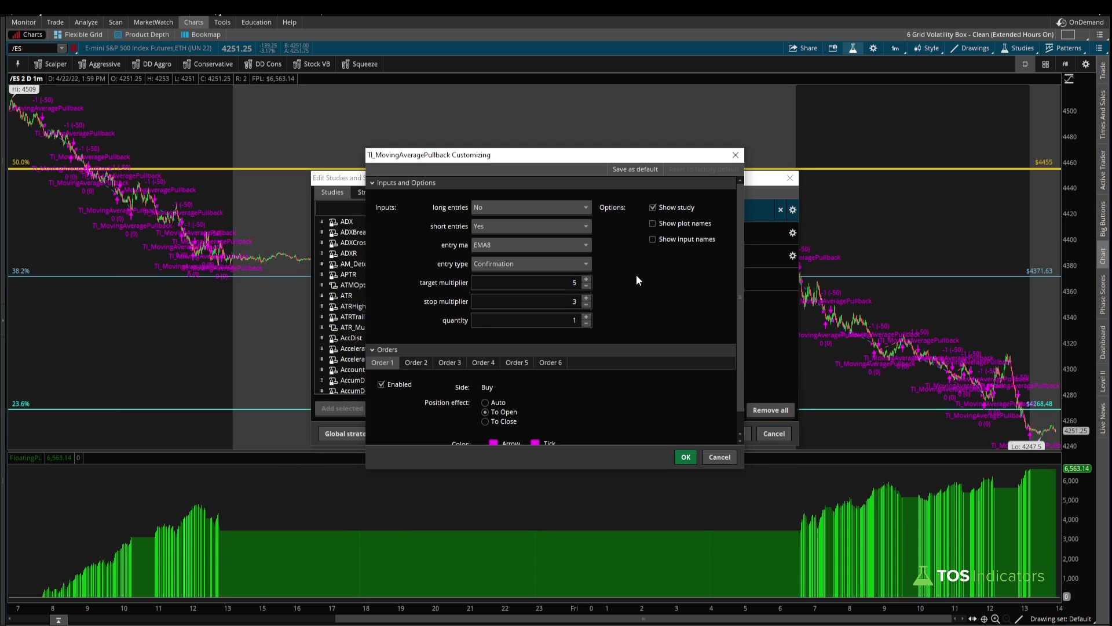
click(586, 298)
click(686, 458)
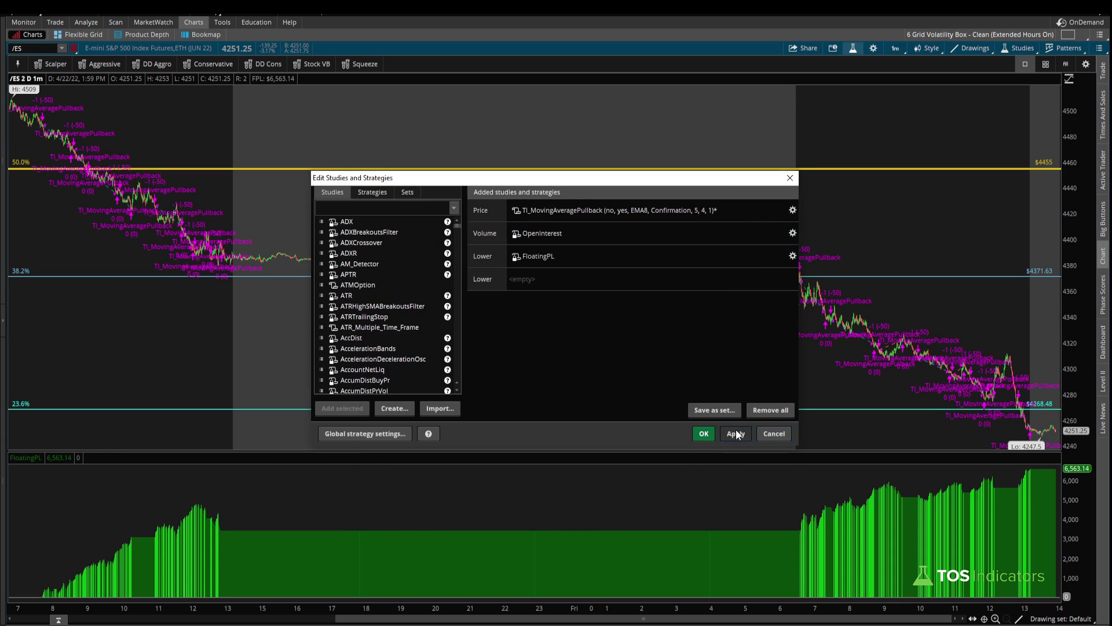
key(alt+Tab)
text(7m,)
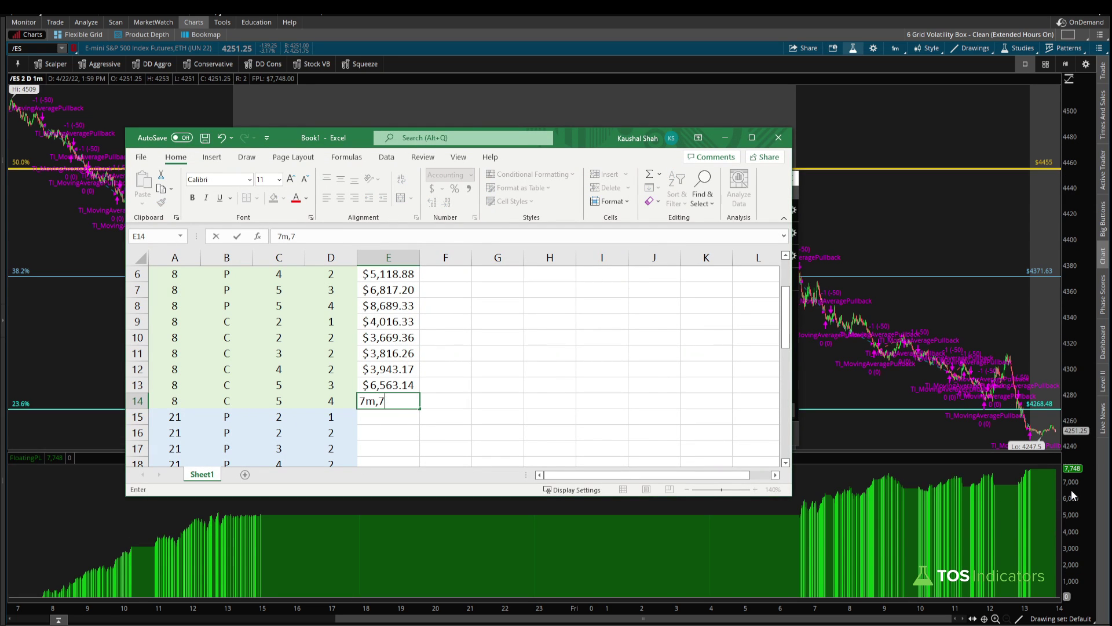
key(BackSpace)
key(BackSpace)
key(BackSpace)
text(748)
key(Return)
key(super+Up)
Fill row A8:E8 (target 5, stop 4, $8,689.33) light green.
scroll(1072, 489, up, 2)
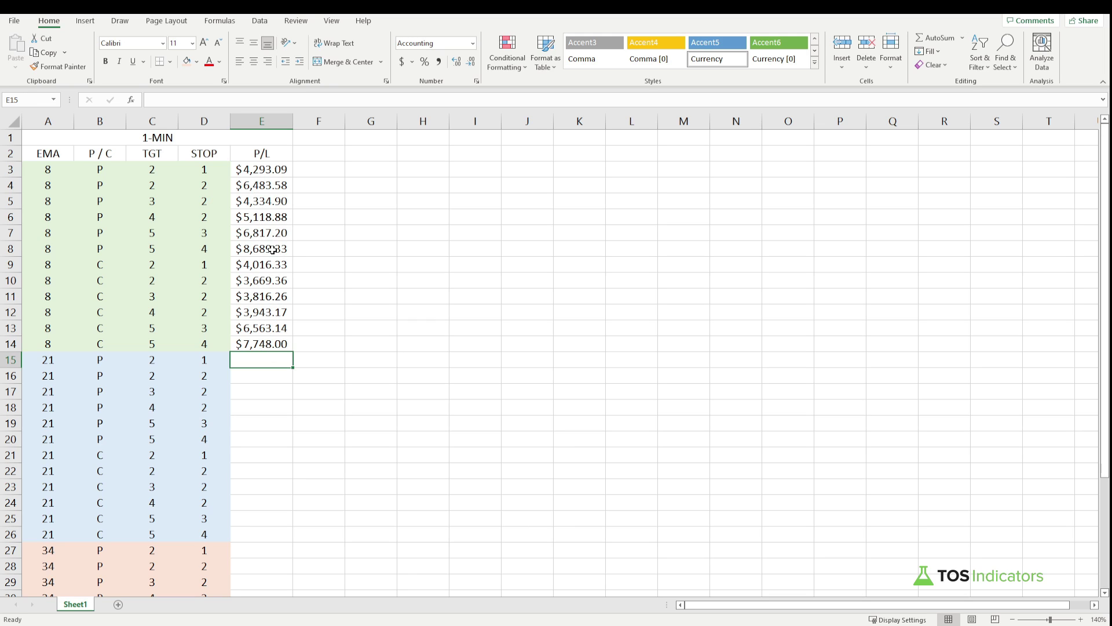
drag(272, 250, 42, 249)
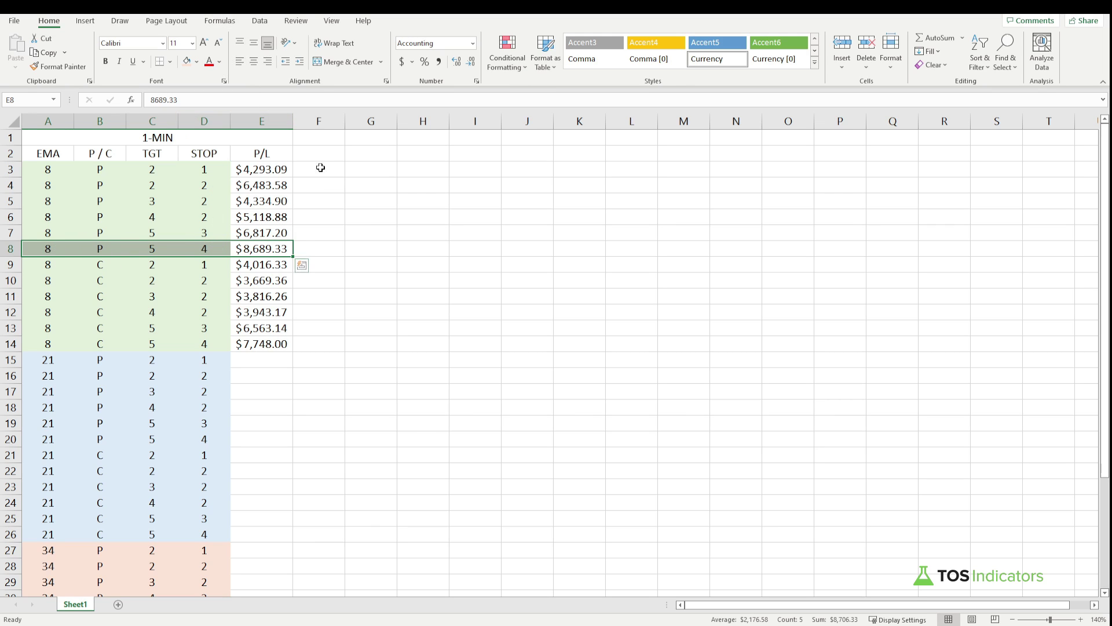
click(197, 61)
click(226, 171)
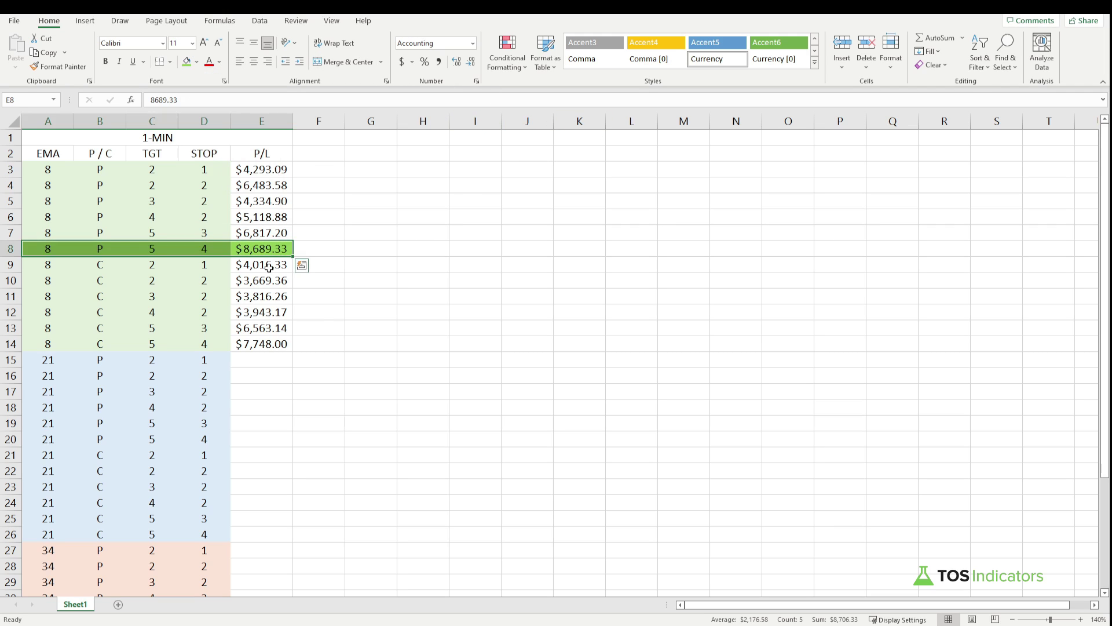
click(319, 313)
click(262, 359)
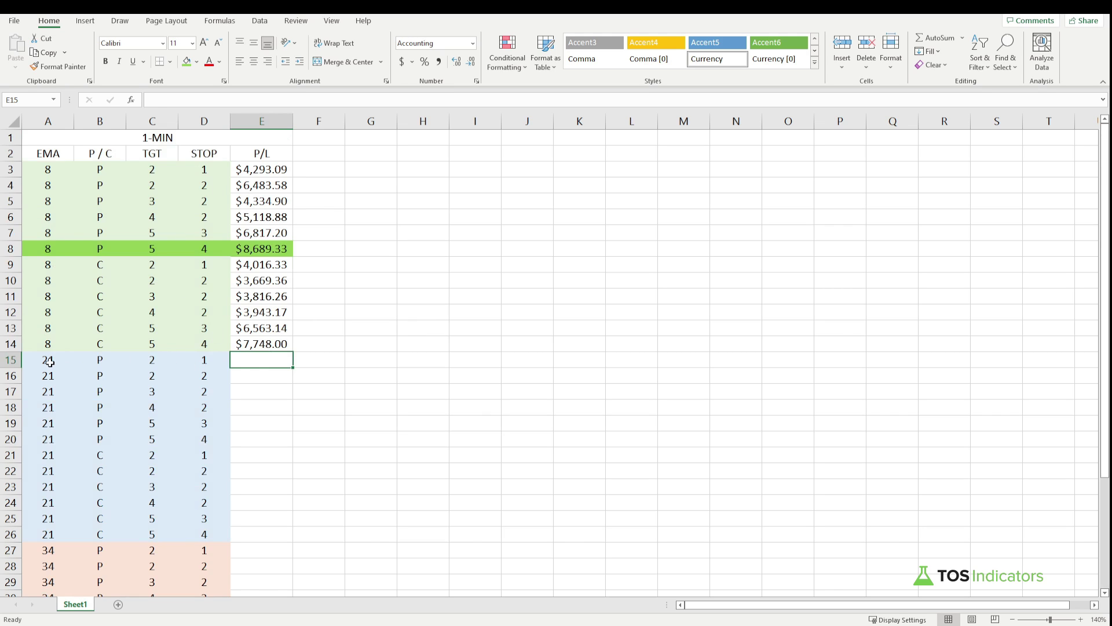
drag(50, 359, 212, 534)
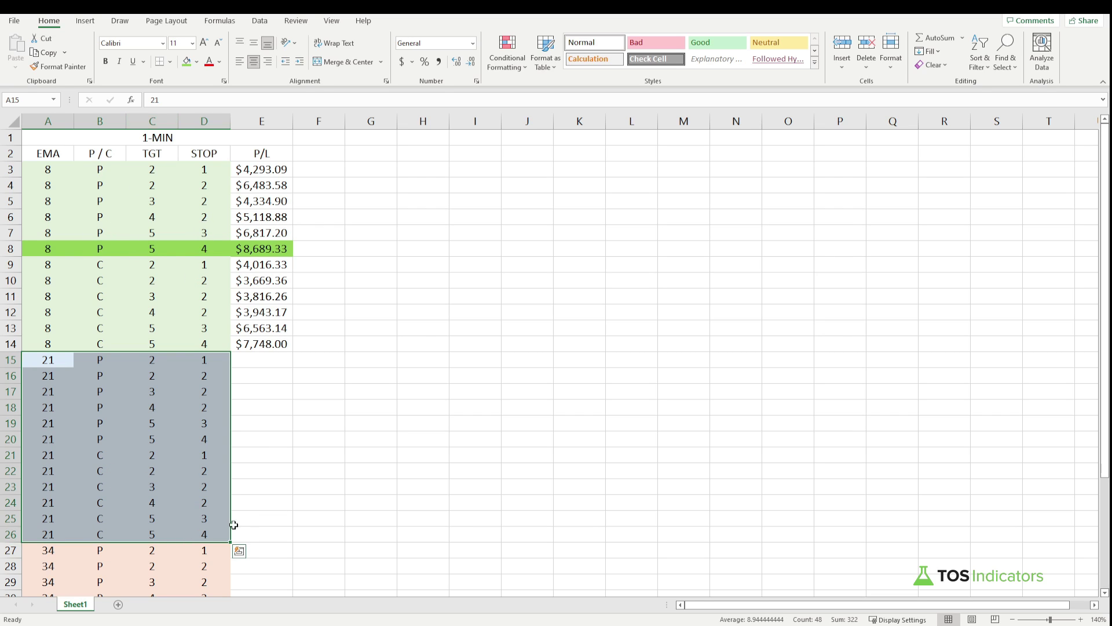
click(273, 407)
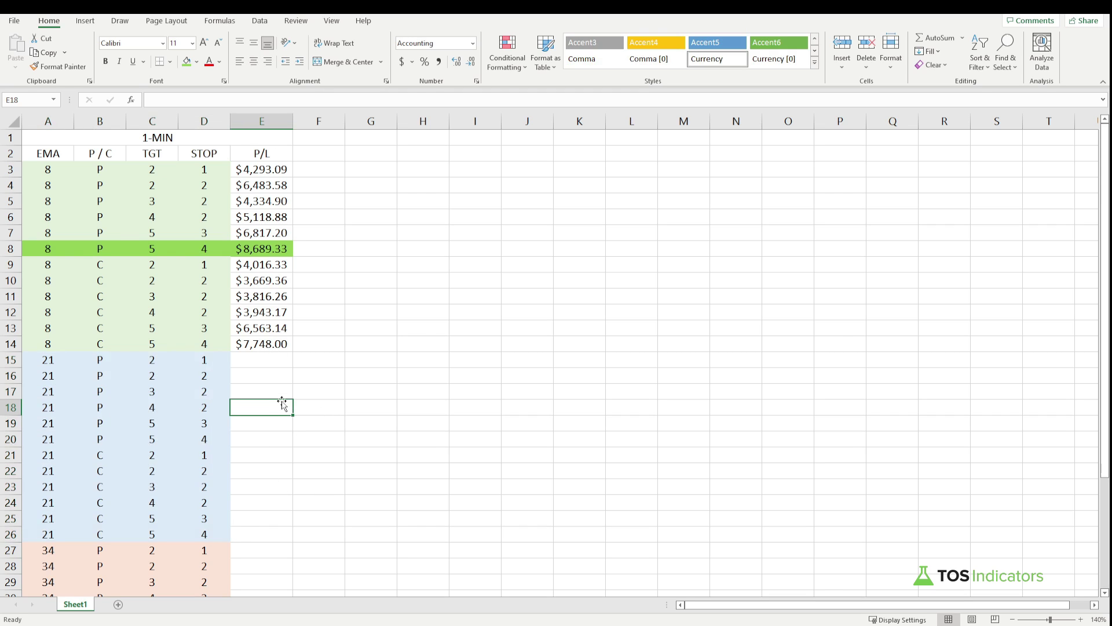
scroll(131, 351, down, 6)
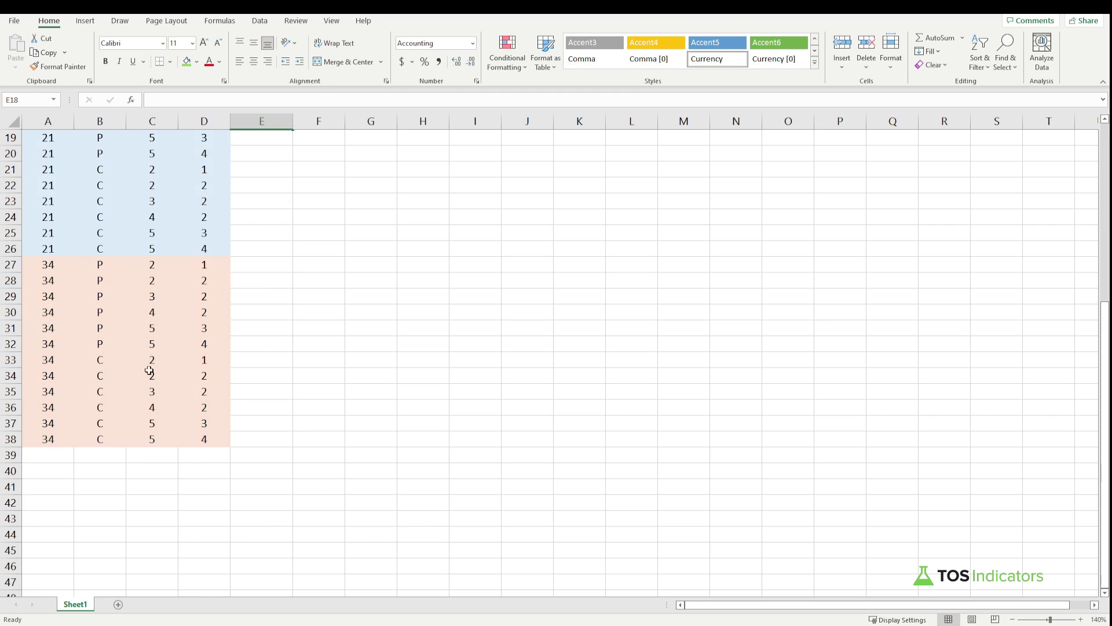
scroll(272, 348, up, 6)
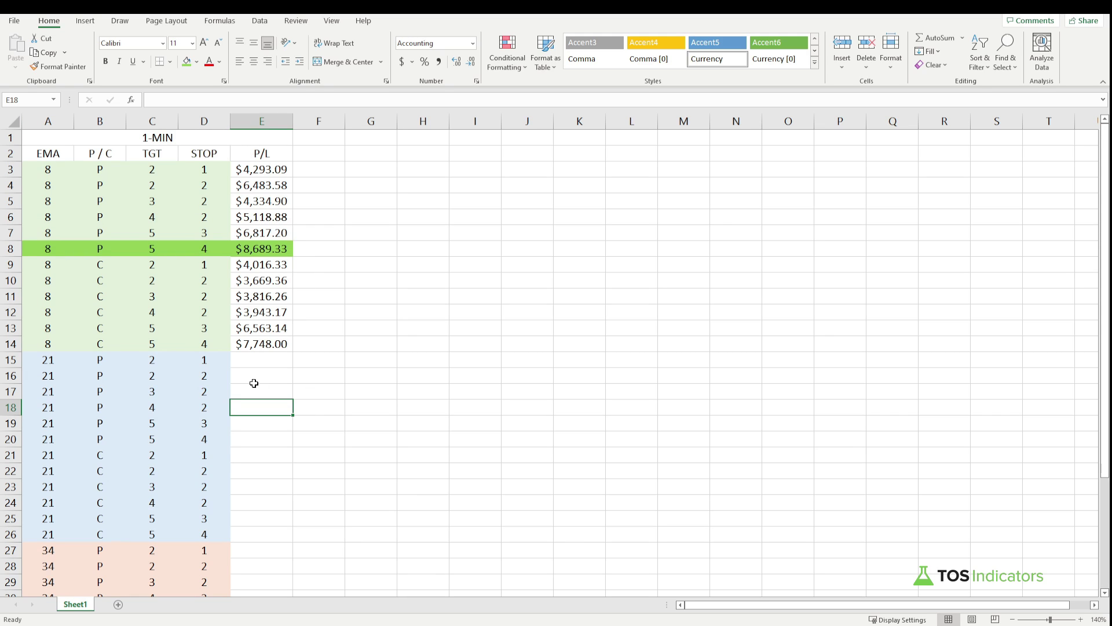
key(alt)
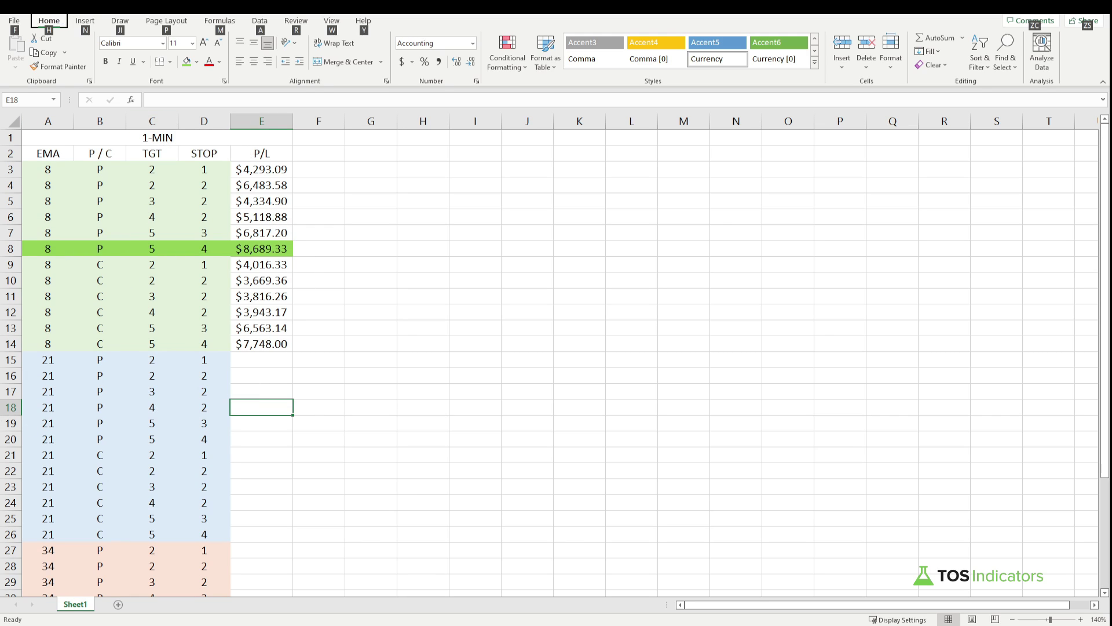
key(Escape)
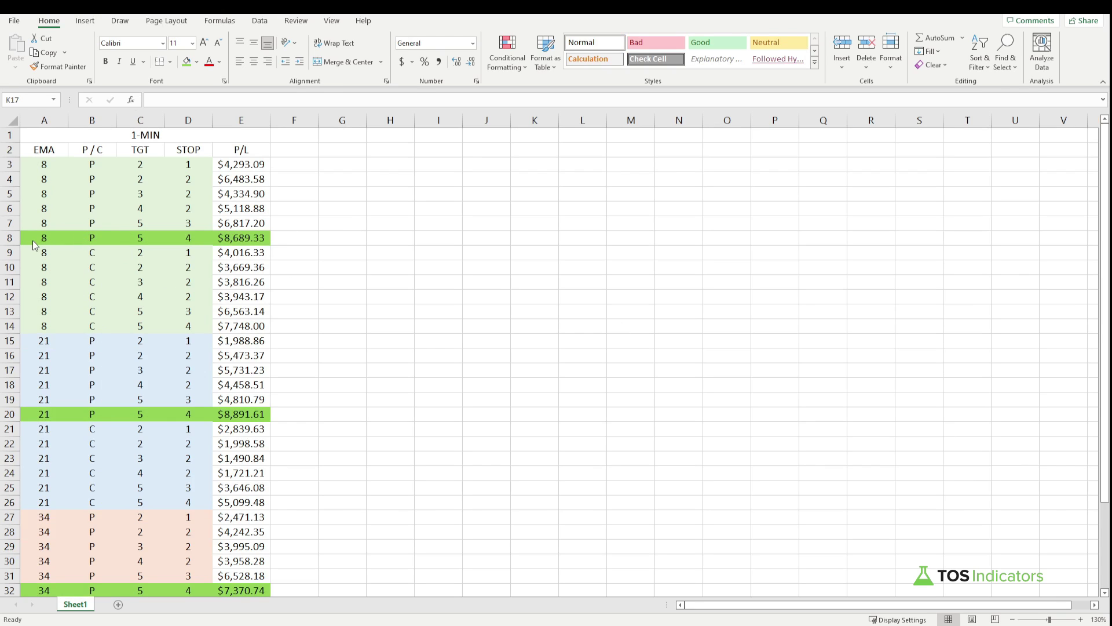
click(105, 239)
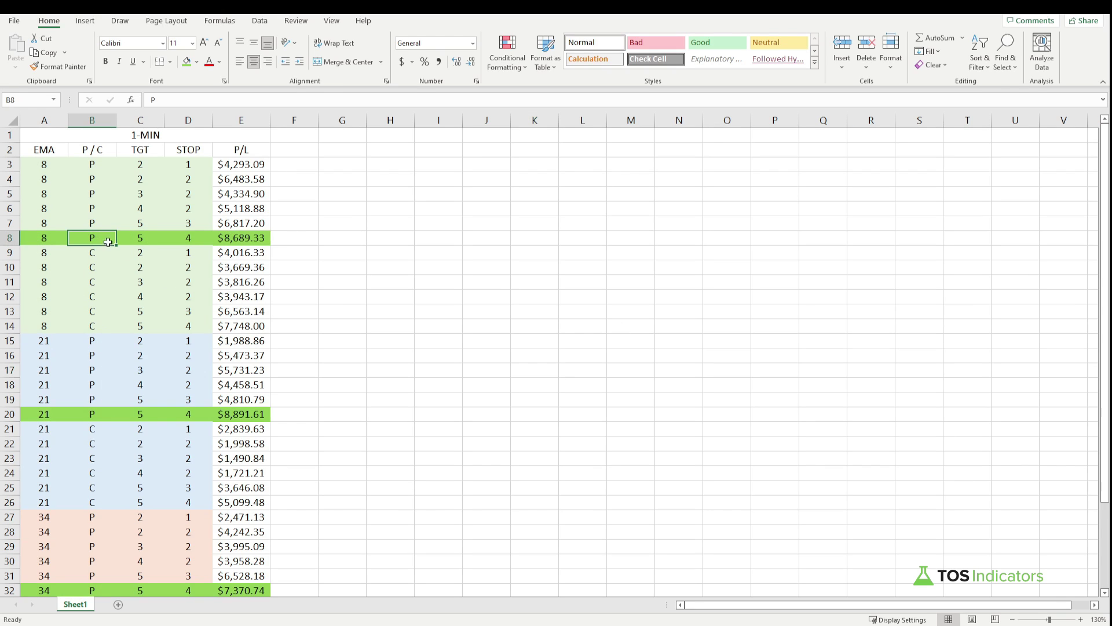
click(151, 238)
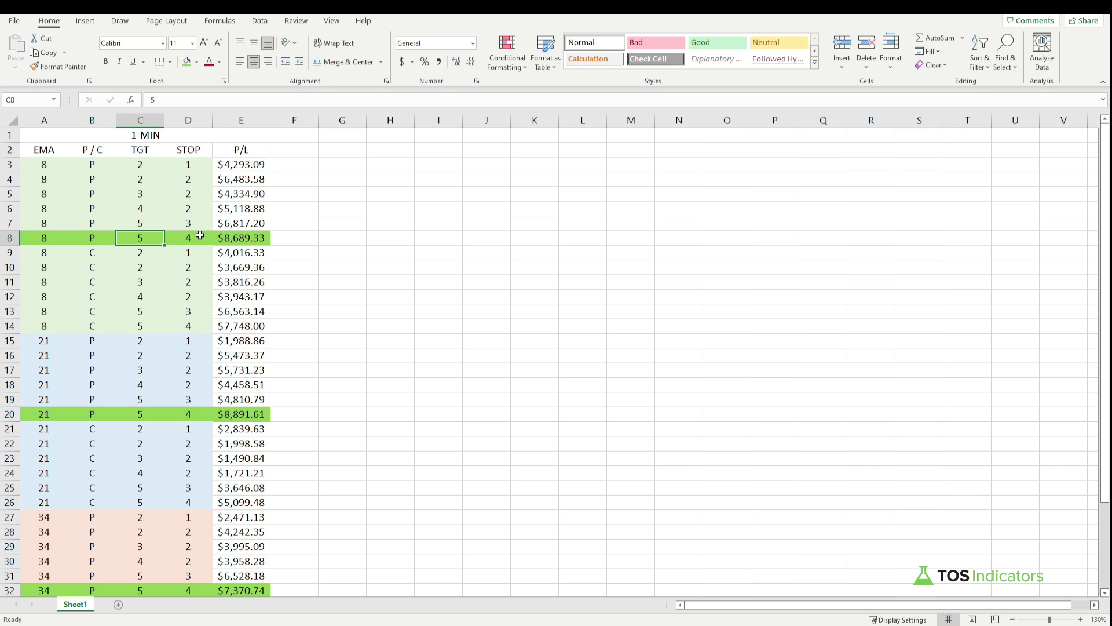
click(242, 242)
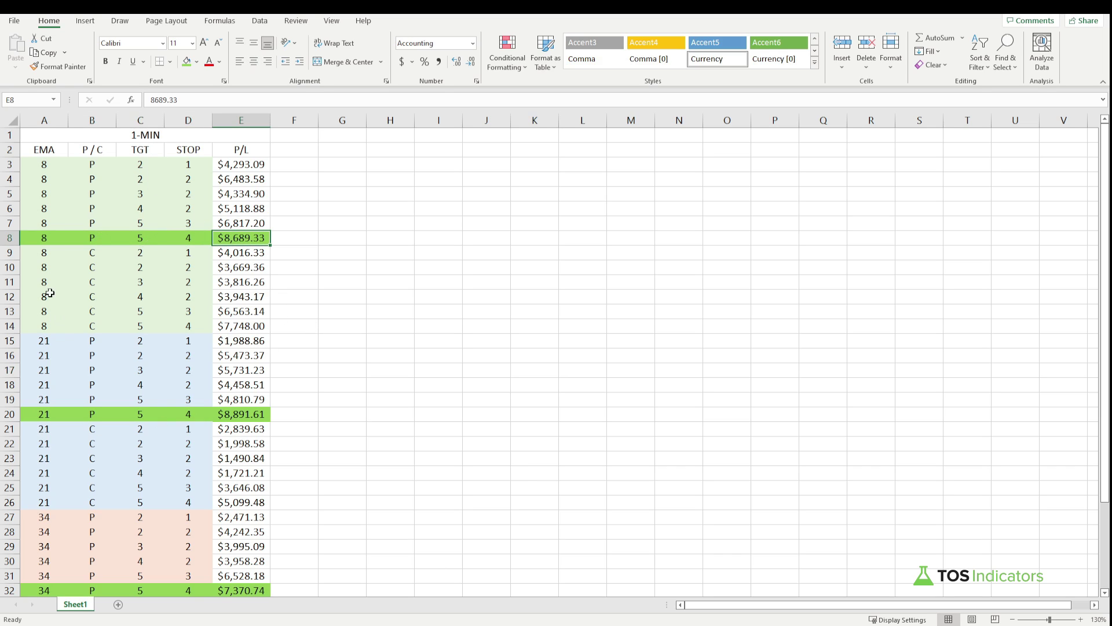
click(94, 416)
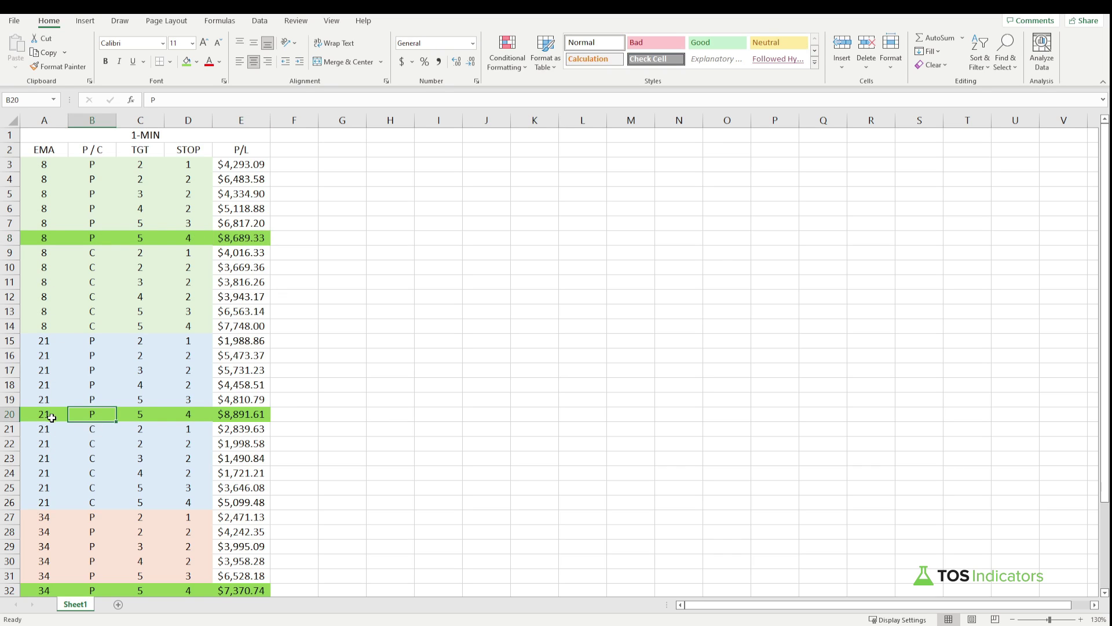
click(137, 415)
click(195, 413)
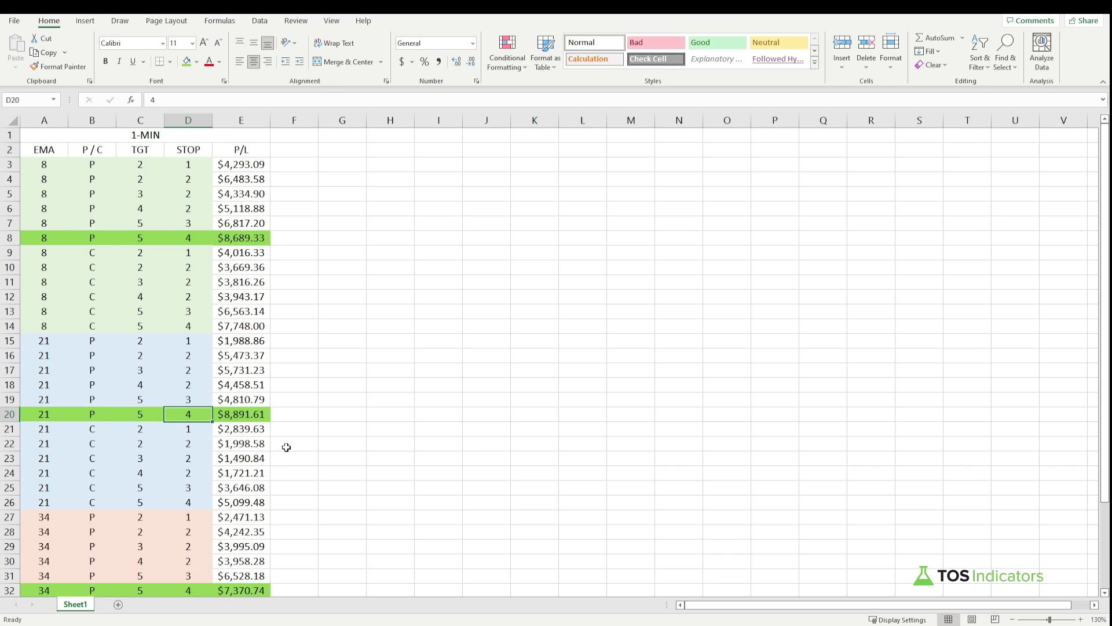
click(249, 416)
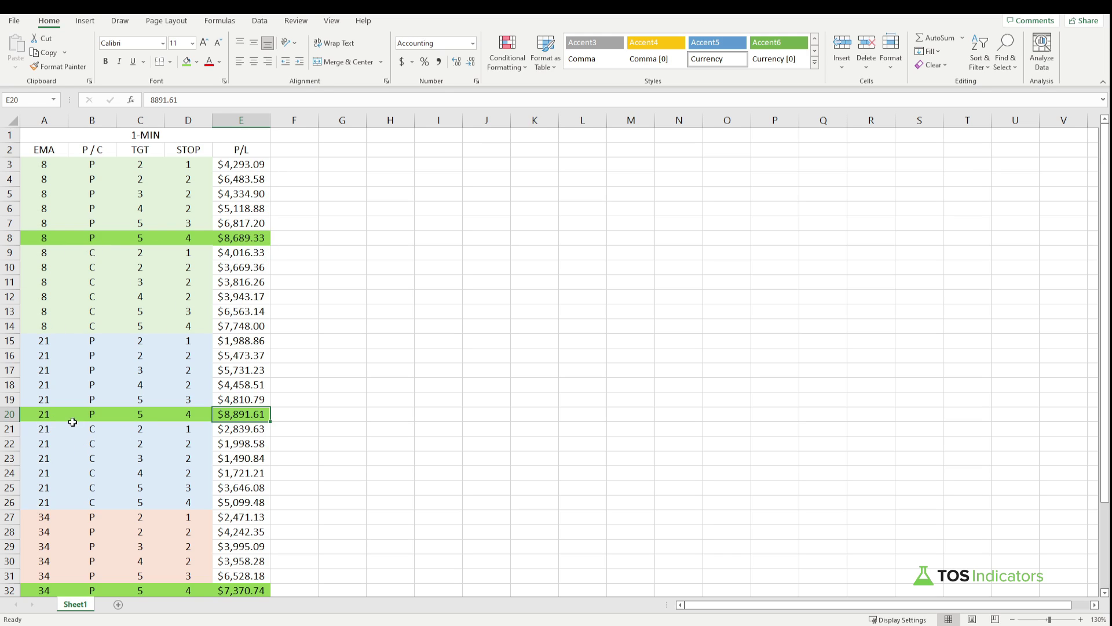
scroll(966, 445, down, 9)
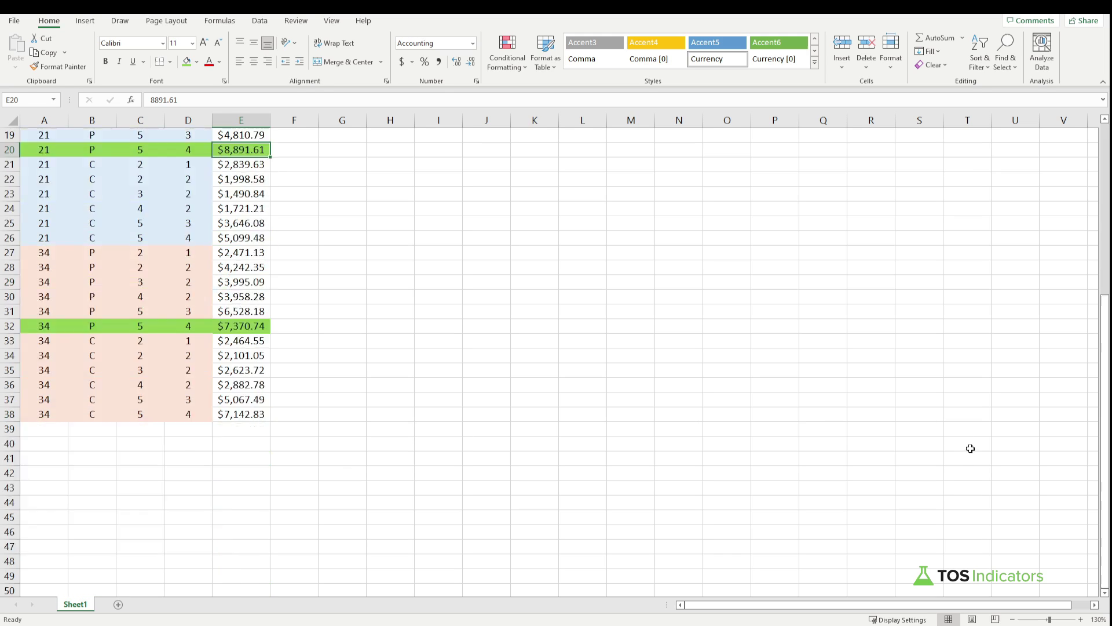
scroll(886, 455, up, 6)
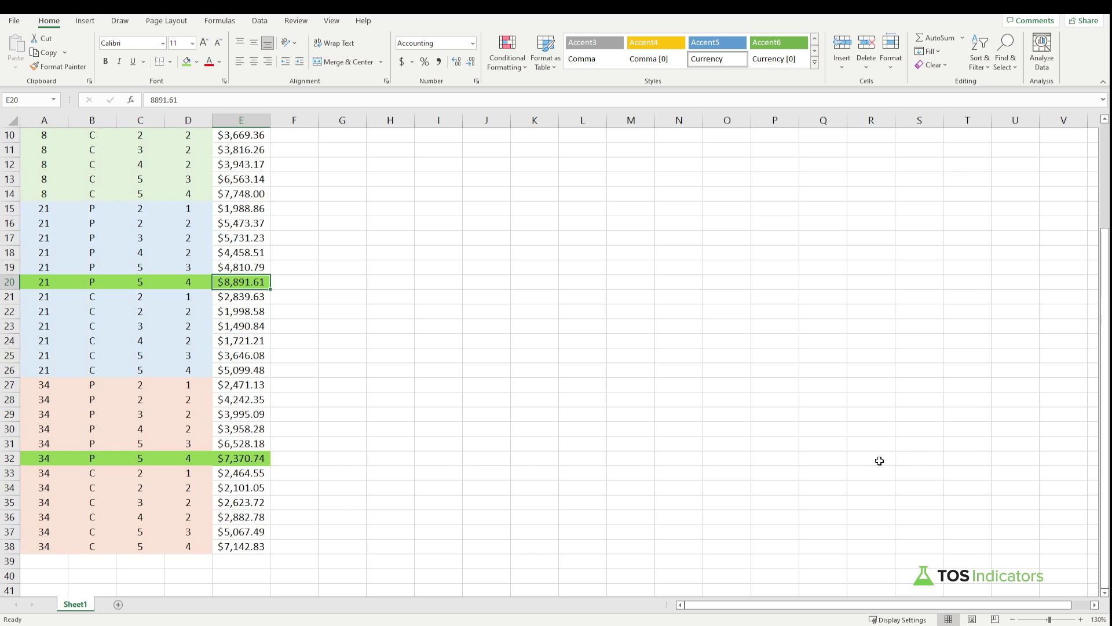
click(50, 459)
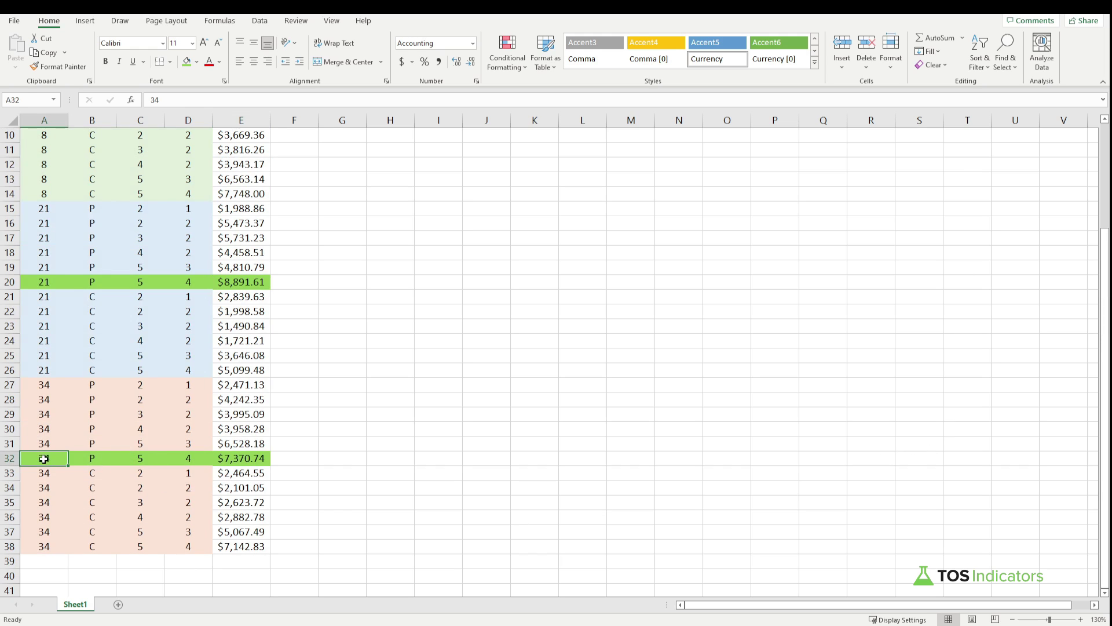
click(107, 463)
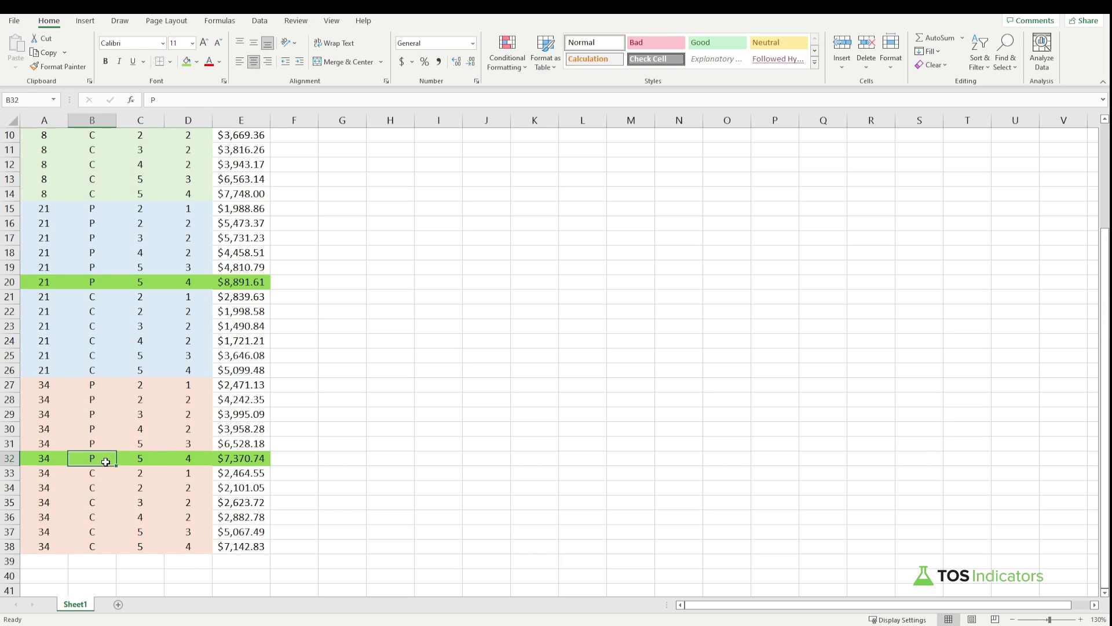
click(156, 459)
click(195, 462)
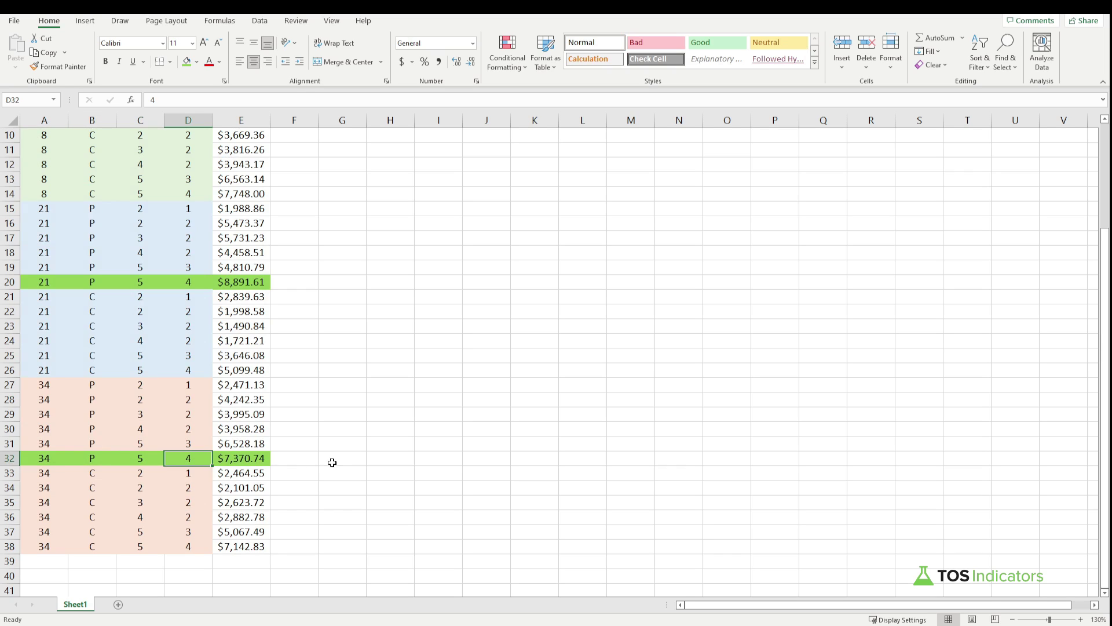
click(263, 466)
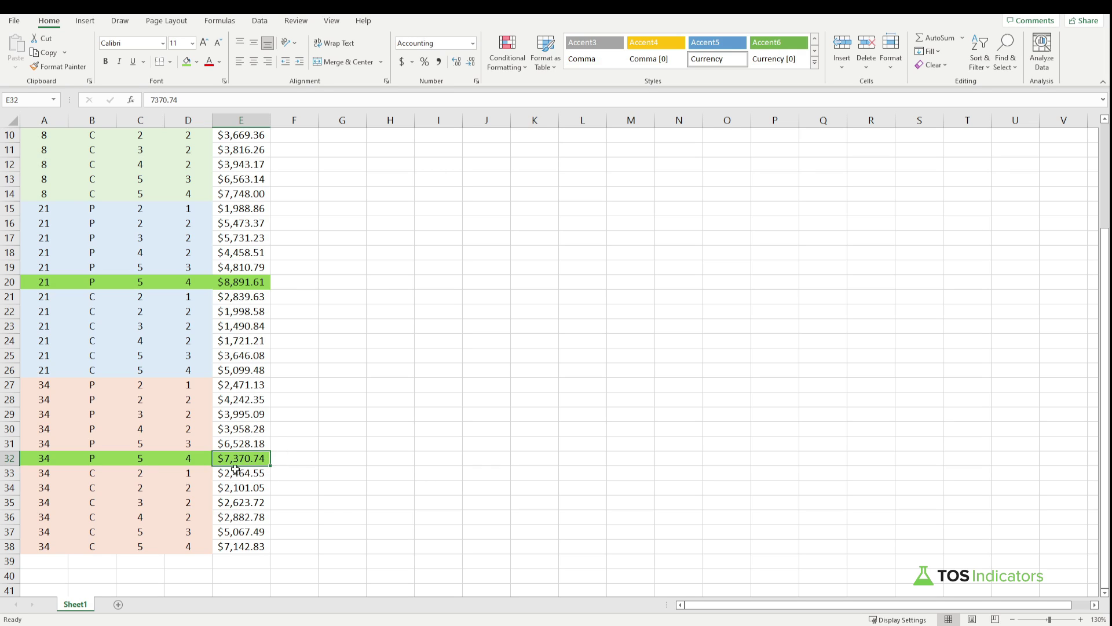
Scroll up and down through the 1-MIN results table to review the logged P/L values.
scroll(342, 463, up, 3)
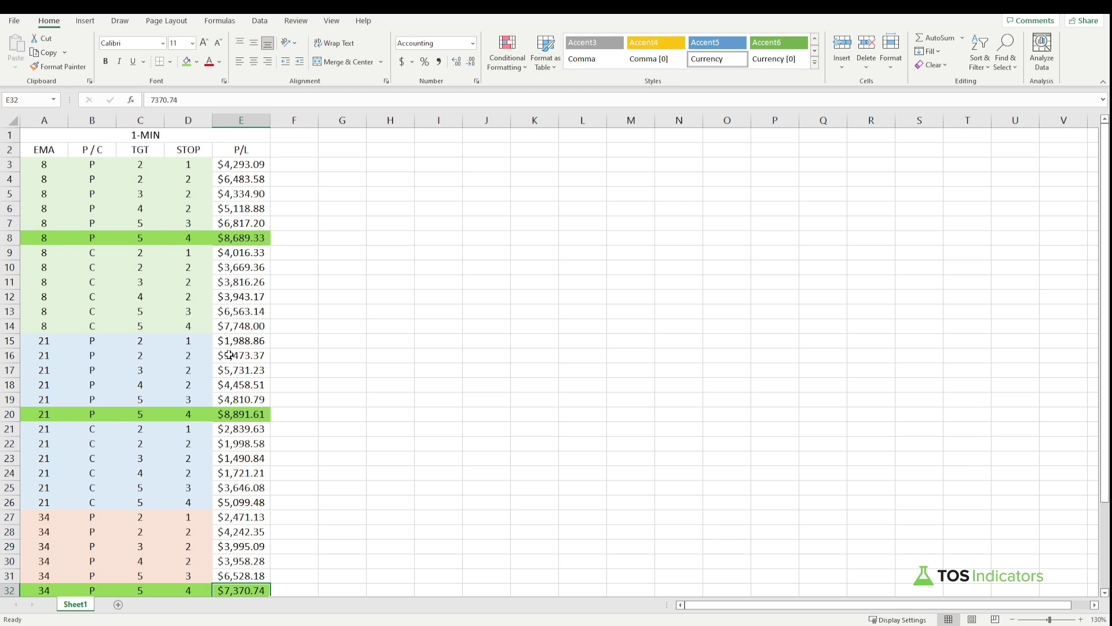
scroll(214, 491, down, 6)
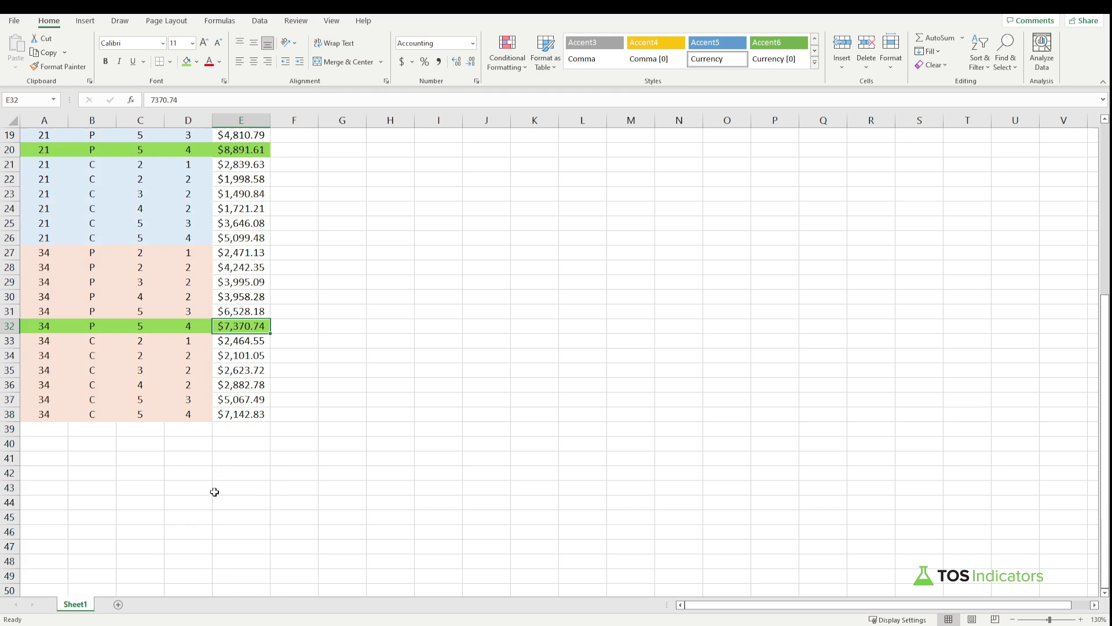
scroll(259, 458, up, 6)
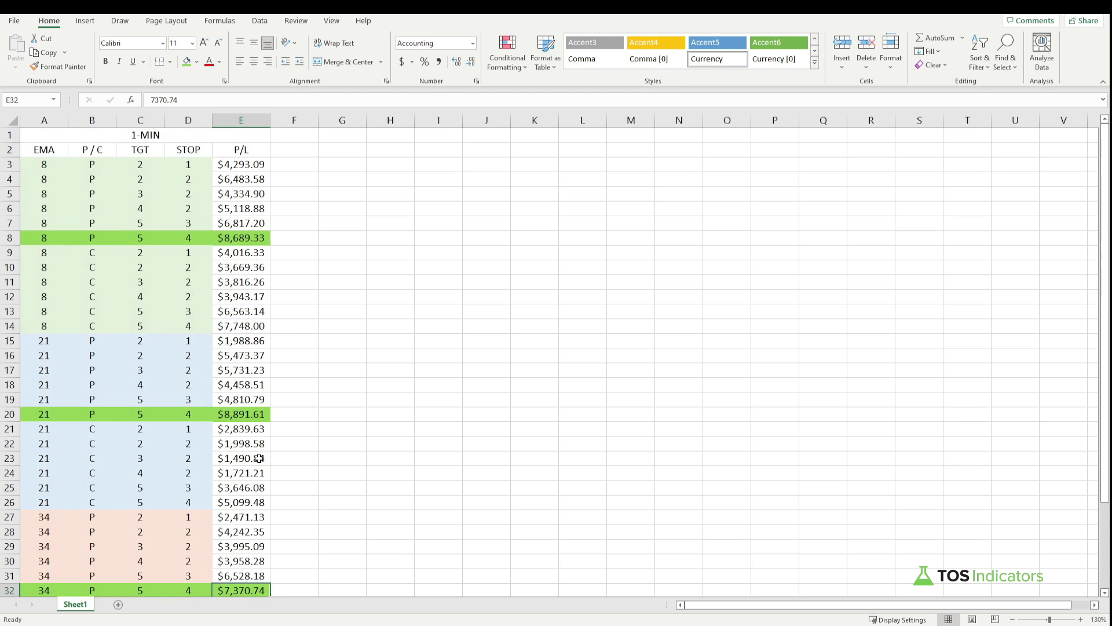
scroll(185, 388, down, 3)
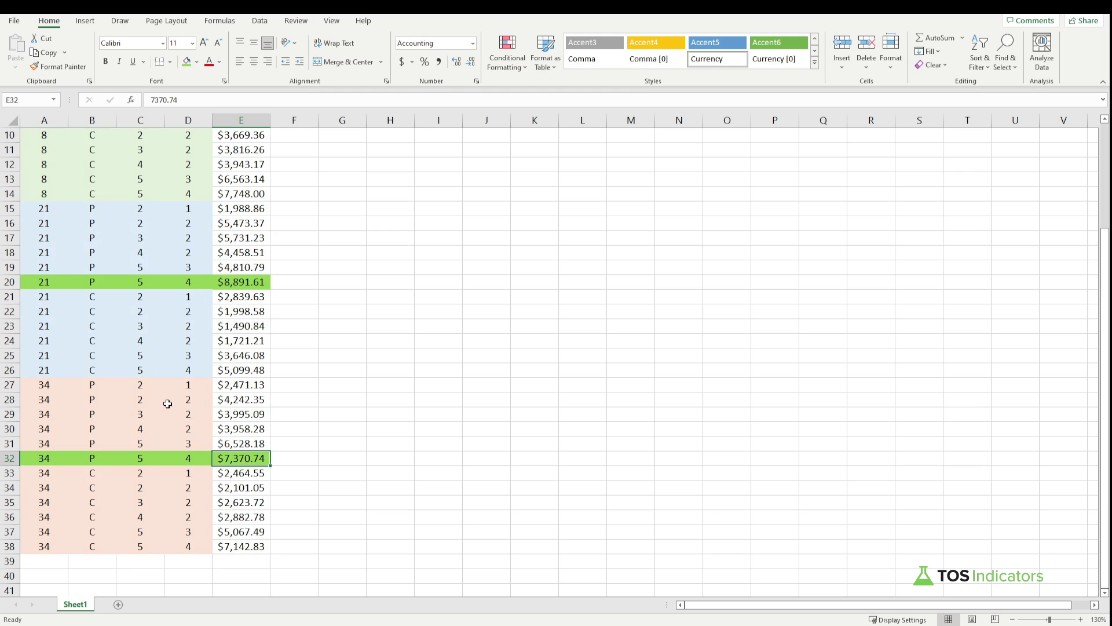
scroll(130, 384, up, 3)
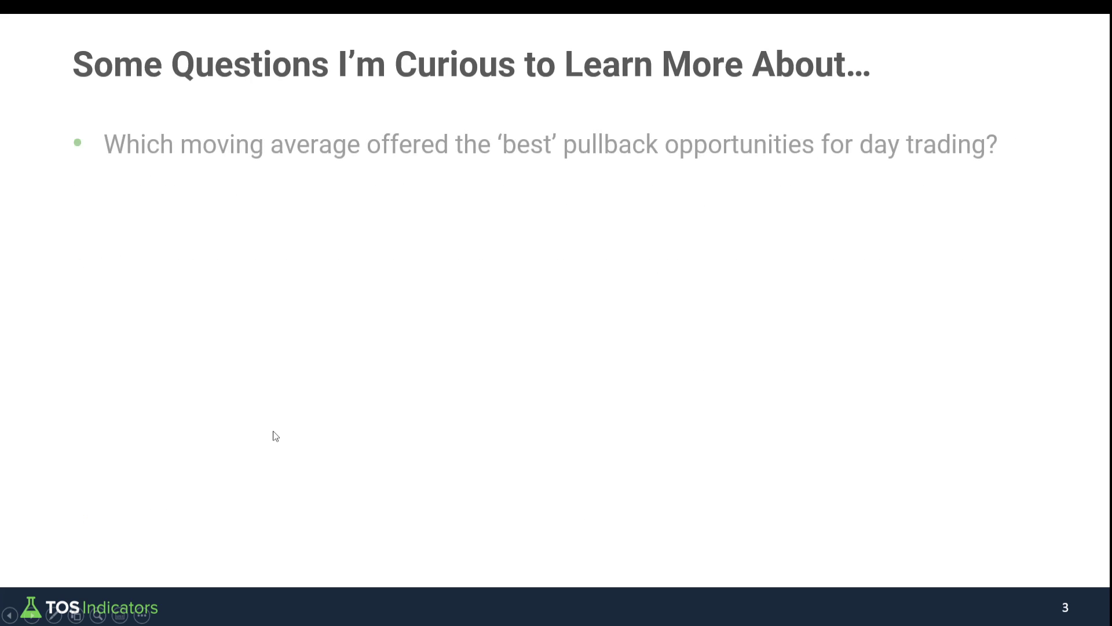
Ink the first two questions: underline 'best', write 21, and mark time frame, P/L and effort.
key(ctrl+p)
drag(502, 167, 538, 167)
mouse_move(1007, 124)
mouse_down()
mouse_move(1015, 141)
mouse_move(1085, 152)
mouse_up()
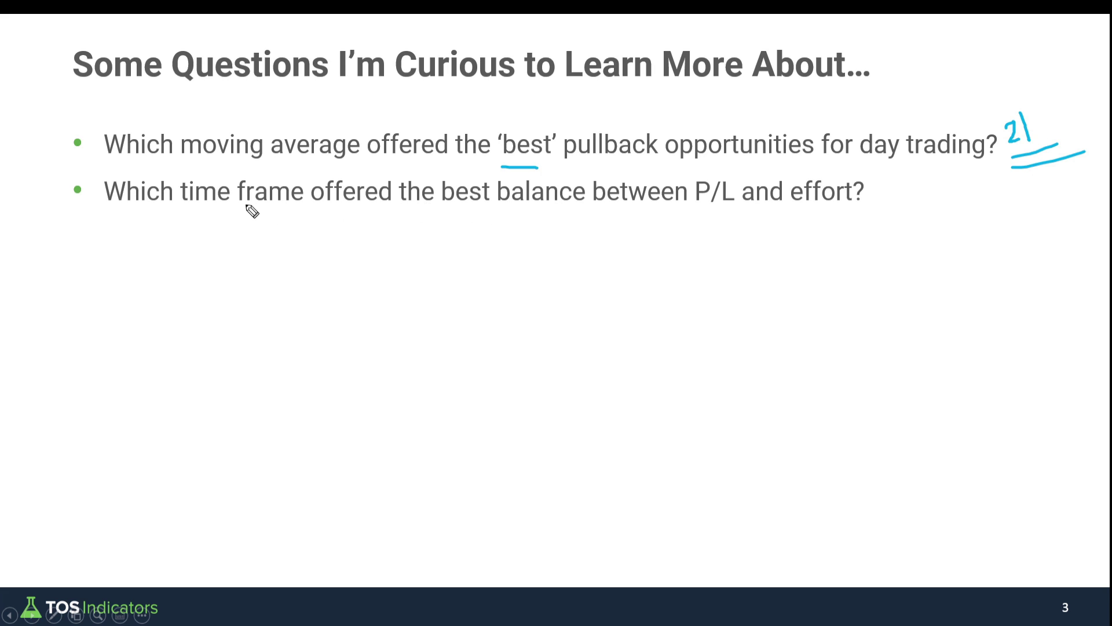
drag(191, 210, 291, 209)
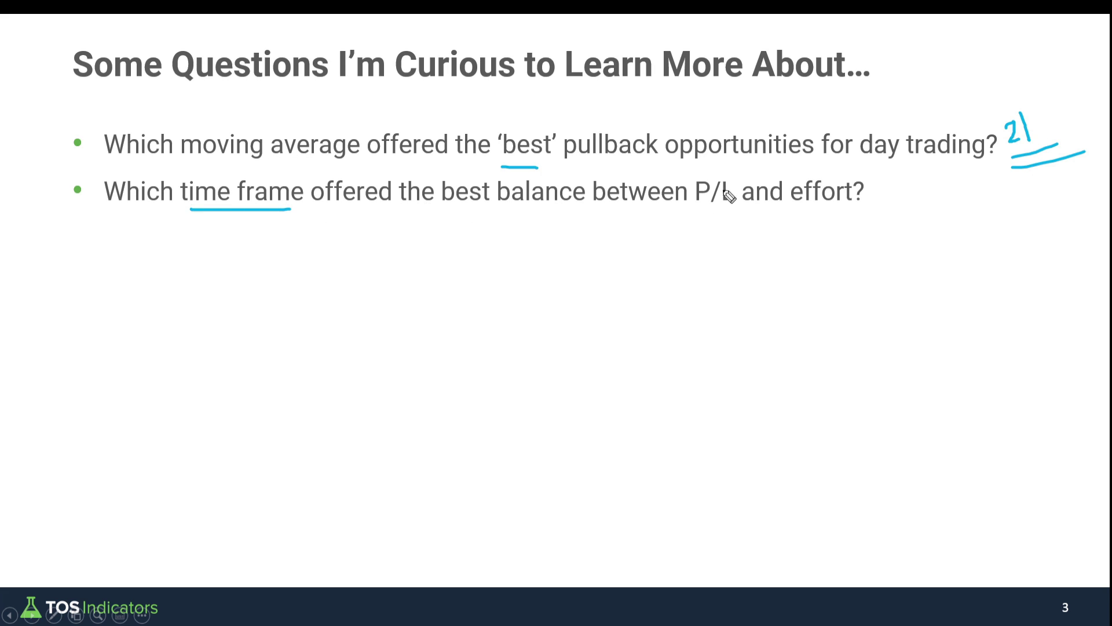
mouse_move(738, 181)
mouse_down()
mouse_move(687, 198)
mouse_move(736, 177)
mouse_up()
drag(696, 246, 715, 229)
drag(782, 212, 888, 220)
drag(906, 183, 909, 203)
mouse_move(914, 186)
mouse_down()
mouse_move(918, 204)
mouse_move(924, 191)
mouse_move(897, 199)
mouse_up()
drag(81, 181, 86, 188)
Erase the ink, reveal the stop-size question, and underline and arrow 'wider'.
key(e)
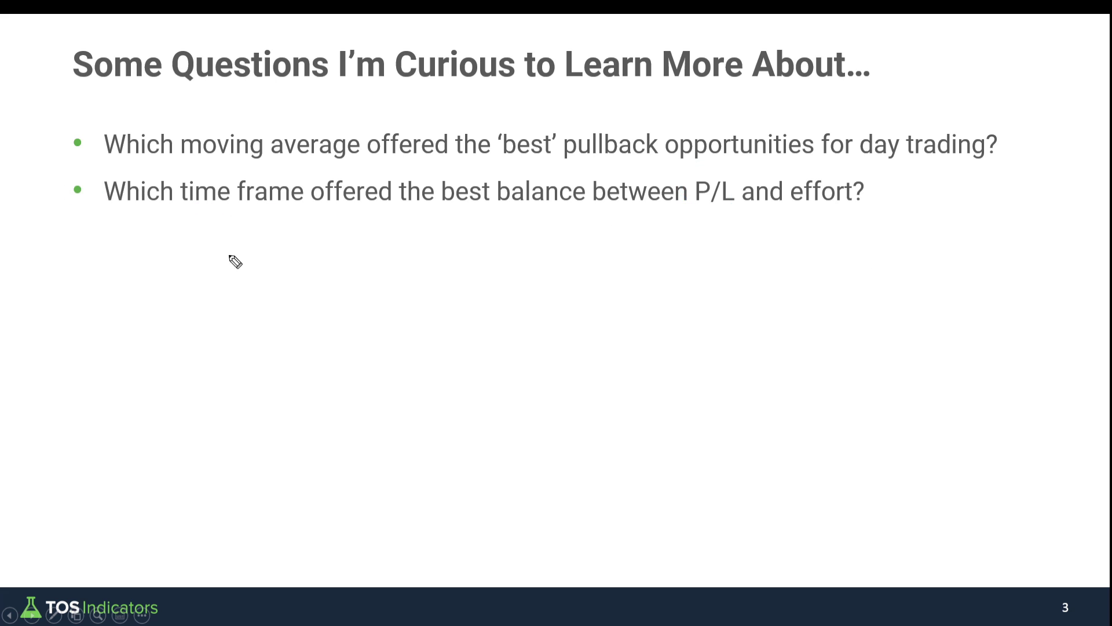
key(ctrl+a)
key(Right)
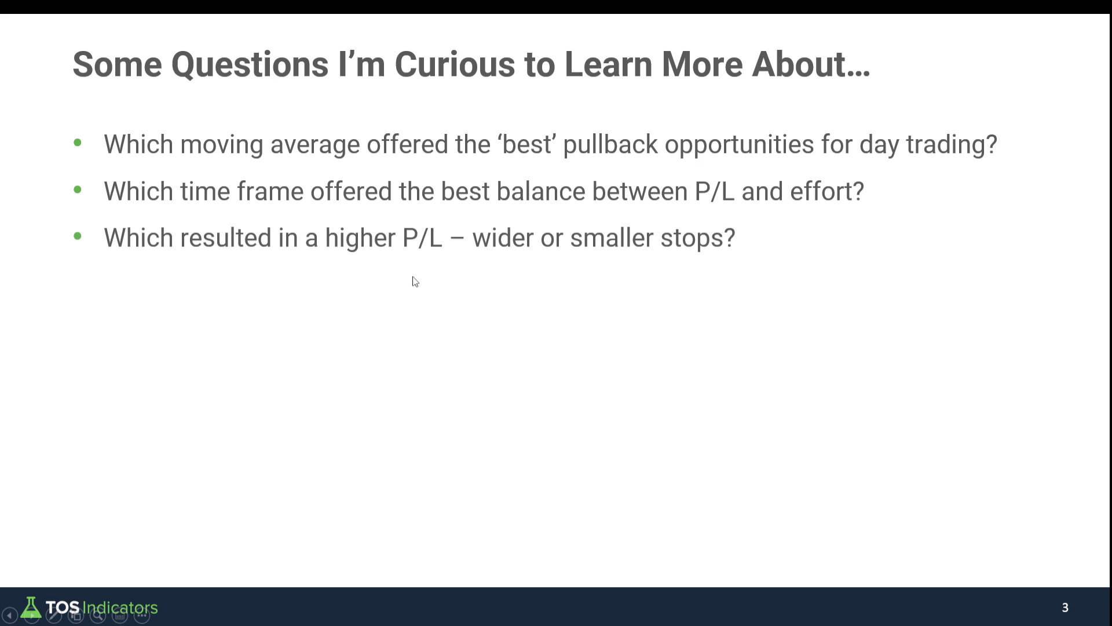
drag(468, 253, 527, 255)
mouse_move(458, 318)
mouse_down()
mouse_move(491, 274)
mouse_move(523, 351)
mouse_move(542, 359)
mouse_move(586, 303)
mouse_up()
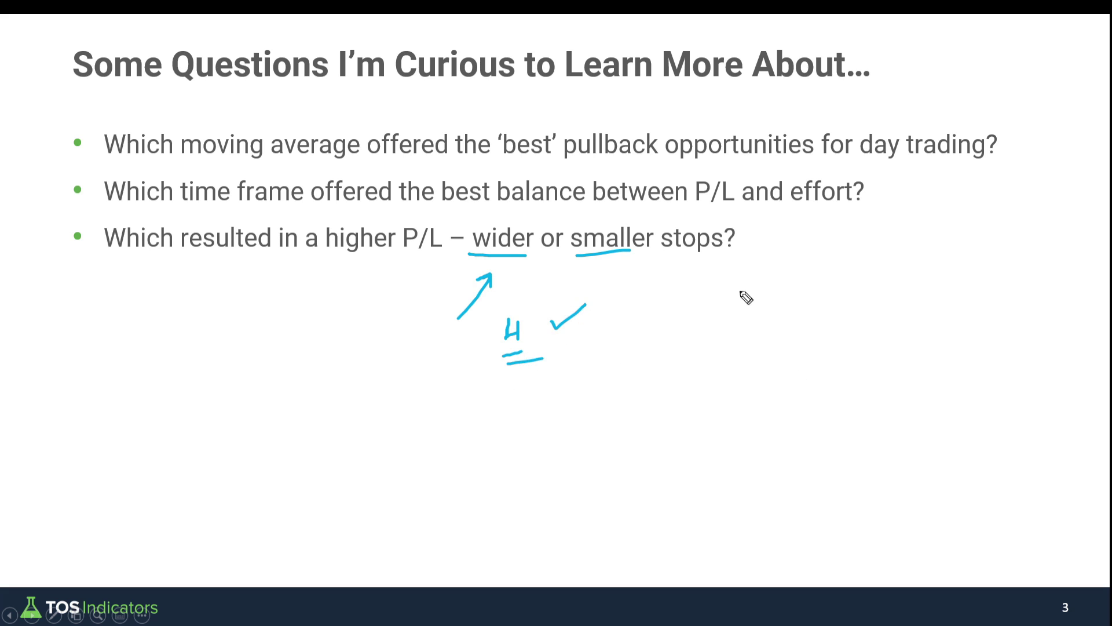
Clear the ink, then underline and bracket 'sell pullbacks' and 'price to confirm' in the fourth question.
key(e)
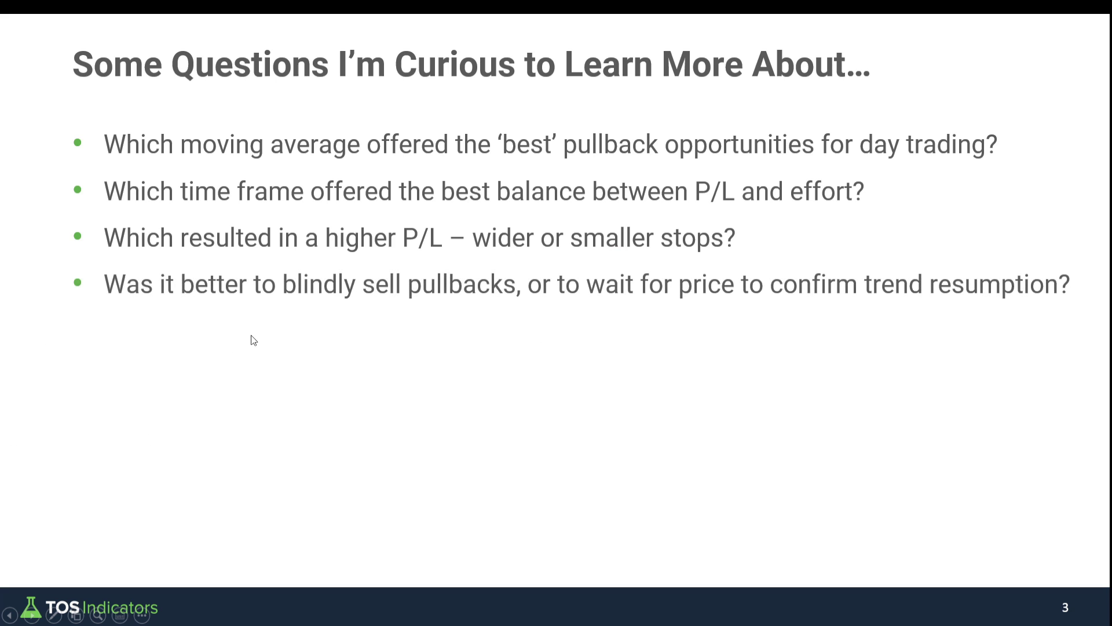
key(ctrl+p)
drag(352, 312, 471, 300)
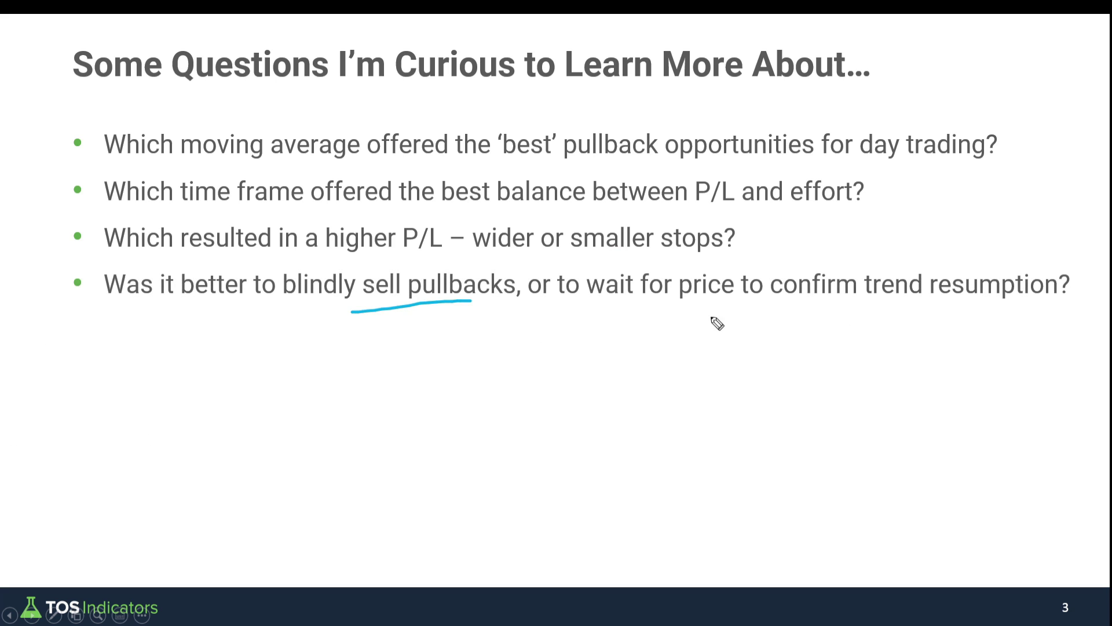
drag(673, 317, 831, 302)
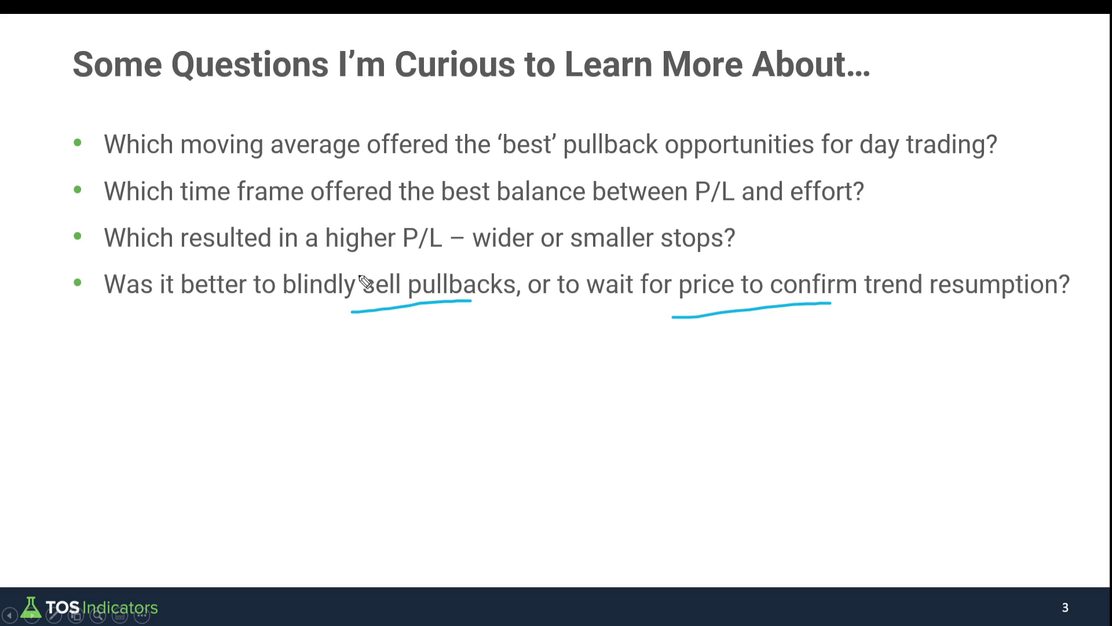
mouse_move(366, 263)
mouse_down()
mouse_move(357, 337)
mouse_move(382, 333)
mouse_up()
mouse_move(505, 267)
mouse_down()
mouse_move(518, 273)
mouse_move(505, 328)
mouse_up()
mouse_move(768, 355)
mouse_down()
mouse_move(793, 328)
mouse_move(805, 332)
mouse_up()
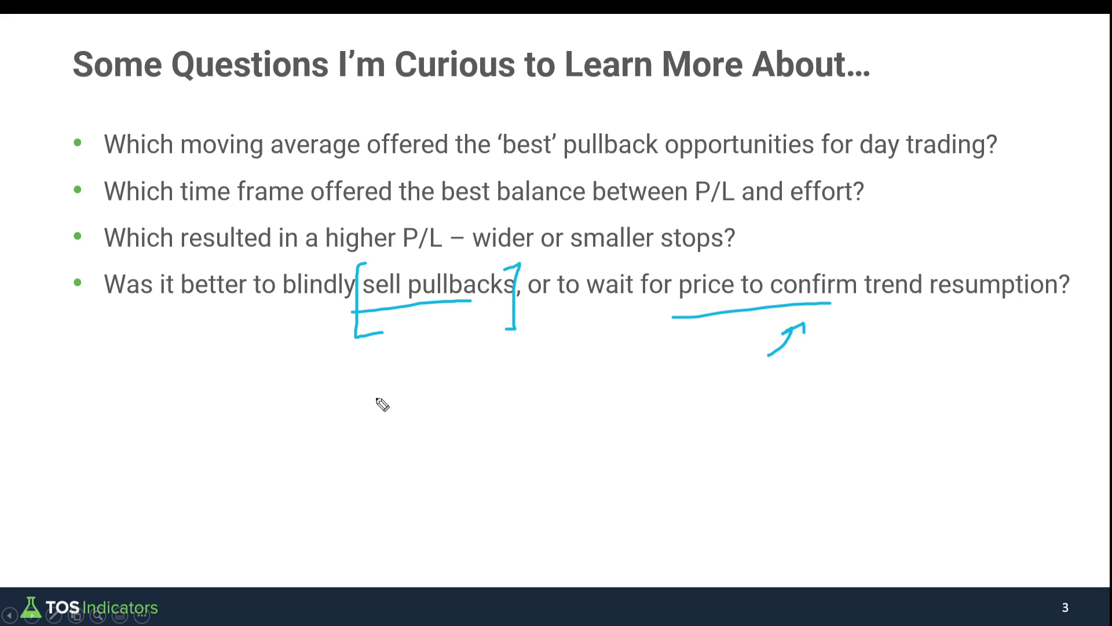
Handwrite an underlined 5/4 arrowed to the bracket, plus 1-MIN, below the questions.
drag(399, 411, 408, 420)
drag(406, 408, 406, 430)
mouse_move(393, 388)
mouse_down()
mouse_move(381, 442)
mouse_move(356, 428)
mouse_up()
drag(359, 407, 375, 401)
drag(339, 467, 362, 461)
mouse_move(347, 480)
mouse_down()
mouse_move(439, 457)
mouse_move(468, 344)
mouse_move(475, 356)
mouse_up()
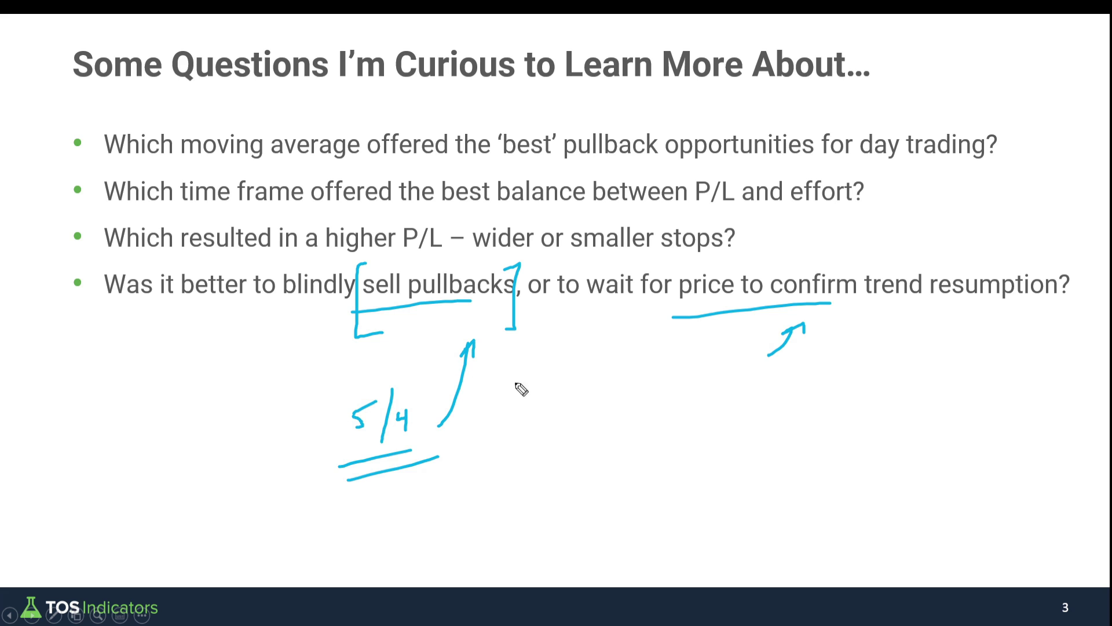
mouse_move(529, 442)
mouse_down()
mouse_move(532, 476)
mouse_move(582, 440)
mouse_move(615, 447)
mouse_up()
drag(621, 438, 635, 405)
mouse_move(556, 490)
mouse_down()
mouse_move(625, 448)
mouse_move(621, 461)
mouse_up()
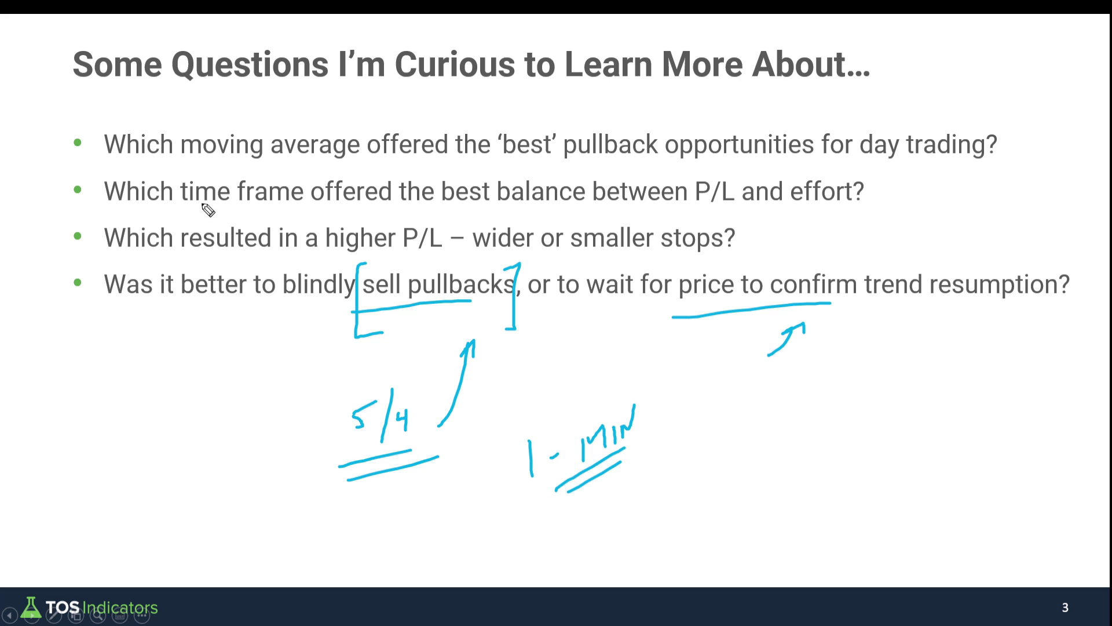
Bracket 'time frame', circle 'effort' and the 5/4 with arrows, then erase all ink.
drag(184, 167, 192, 212)
mouse_move(290, 166)
mouse_down()
mouse_move(310, 197)
mouse_move(298, 205)
mouse_up()
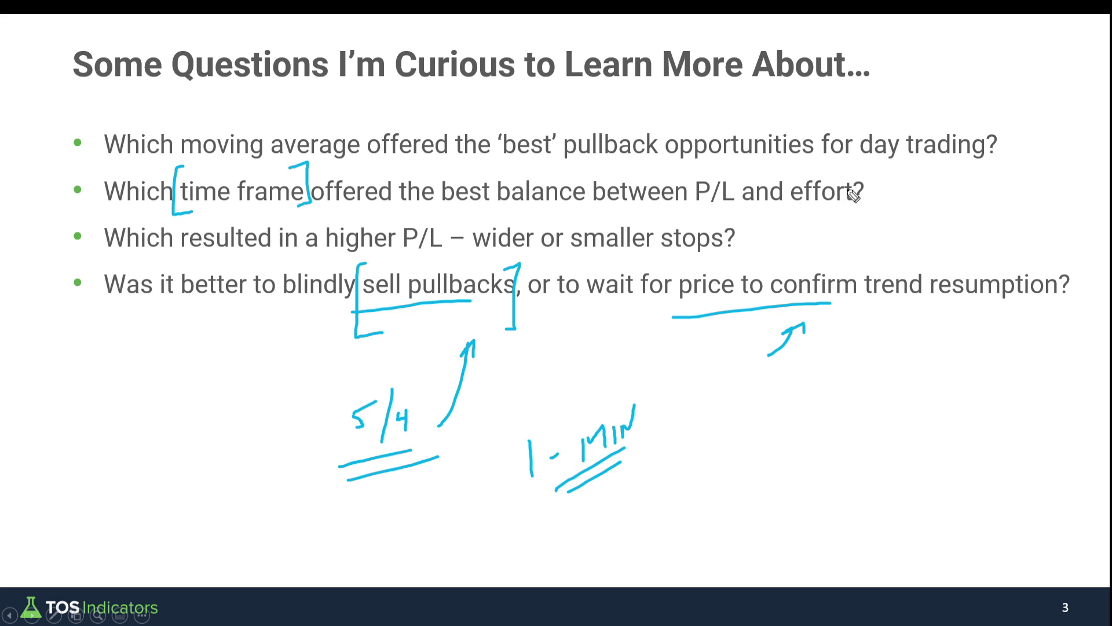
mouse_move(873, 180)
mouse_down()
mouse_move(790, 179)
mouse_move(838, 179)
mouse_up()
mouse_move(960, 170)
mouse_down()
mouse_move(898, 186)
mouse_move(908, 192)
mouse_up()
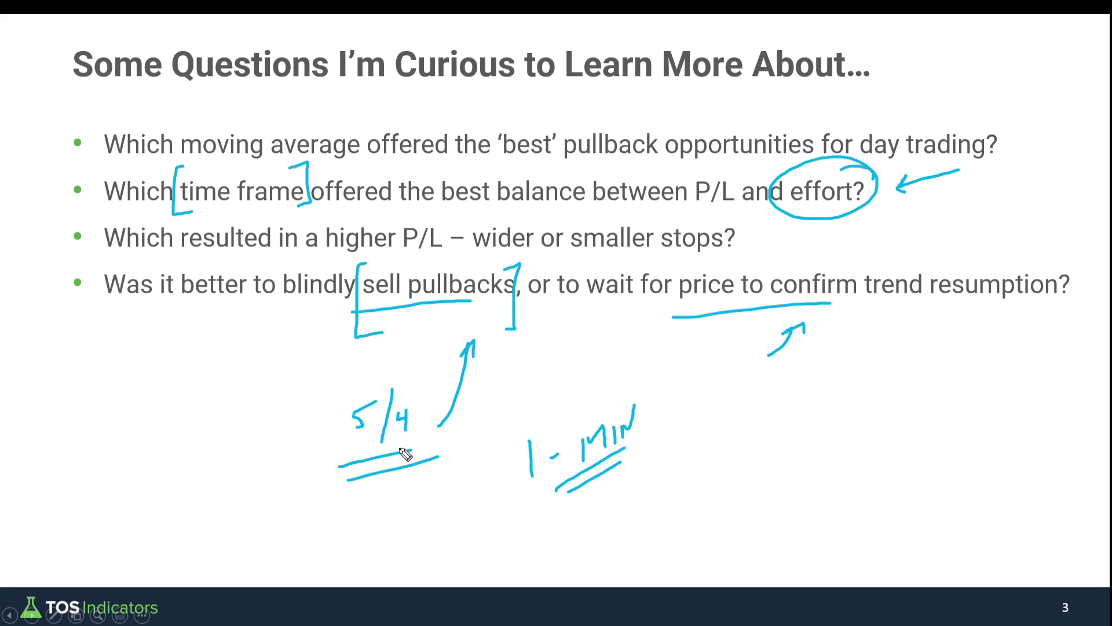
mouse_move(417, 416)
mouse_down()
mouse_move(326, 417)
mouse_move(415, 383)
mouse_up()
drag(248, 464, 327, 447)
drag(301, 440, 320, 458)
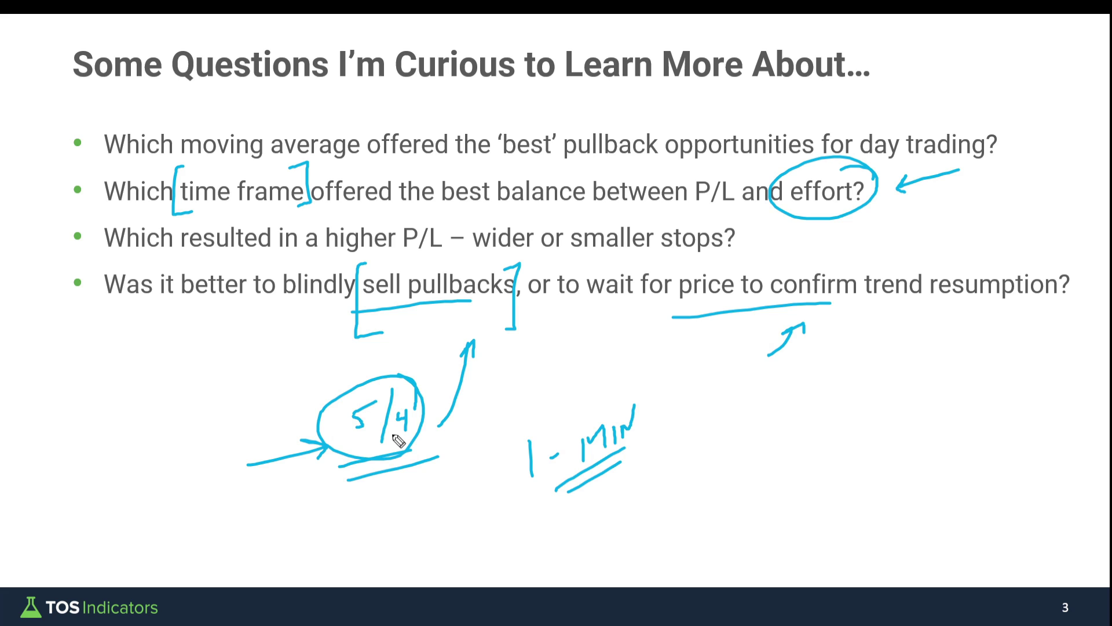
key(e)
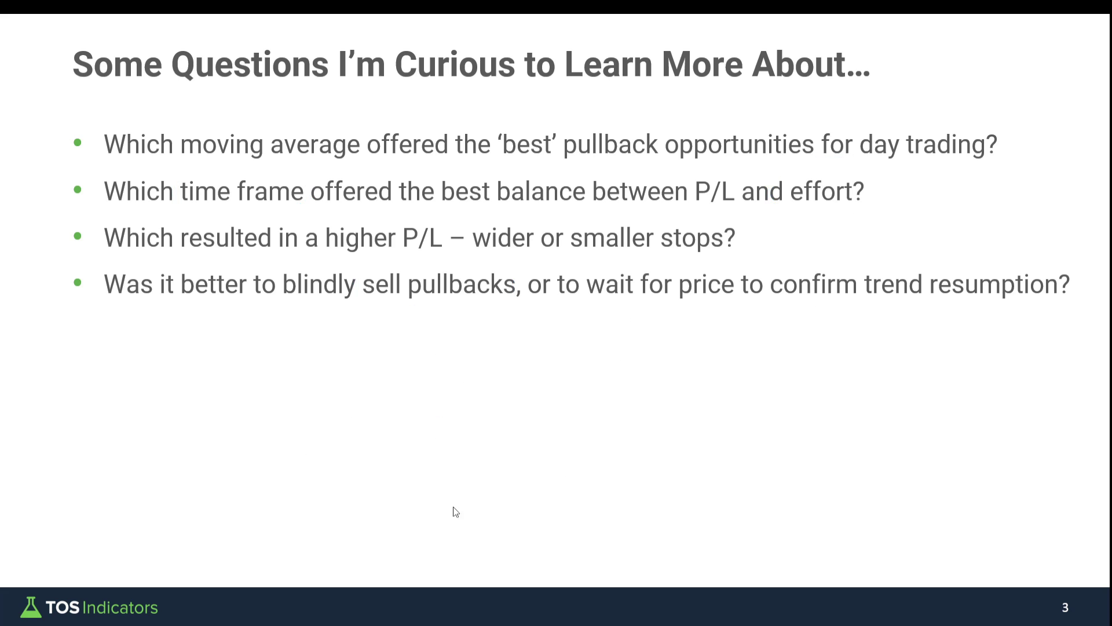
Return to the Excel results and highlight the 8 EMA rows A3:D14, then deselect.
key(alt+Tab)
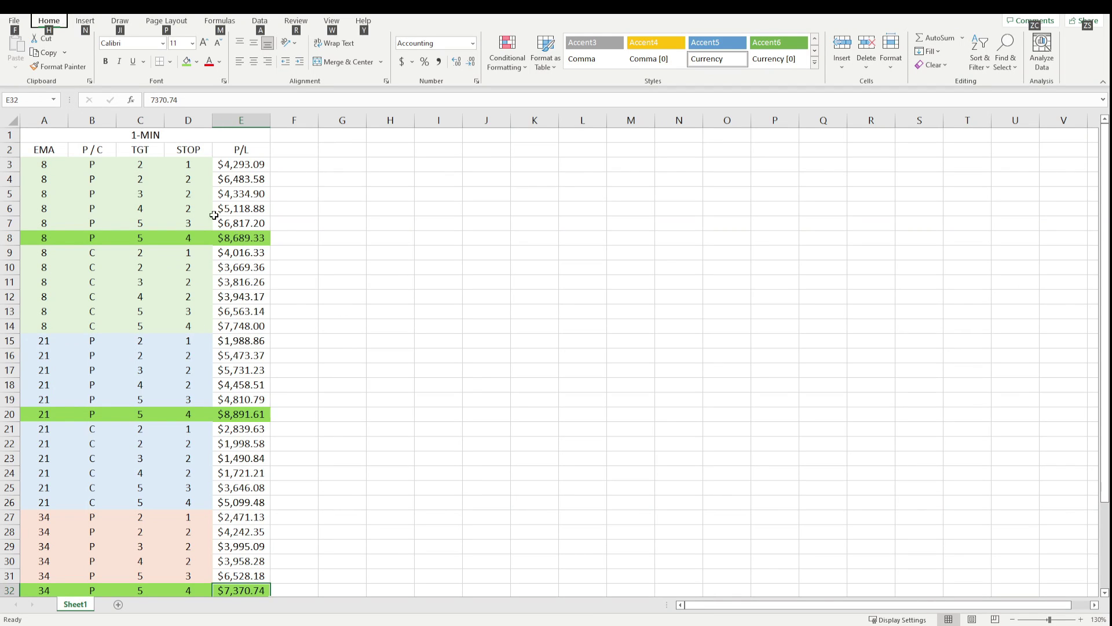
drag(46, 163, 188, 326)
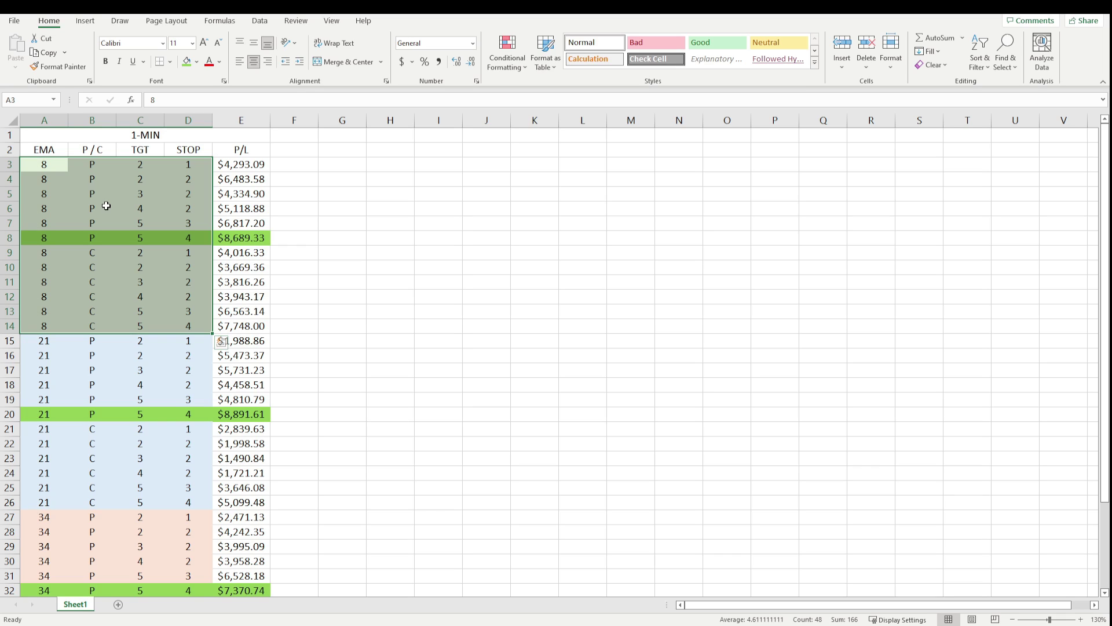
click(297, 223)
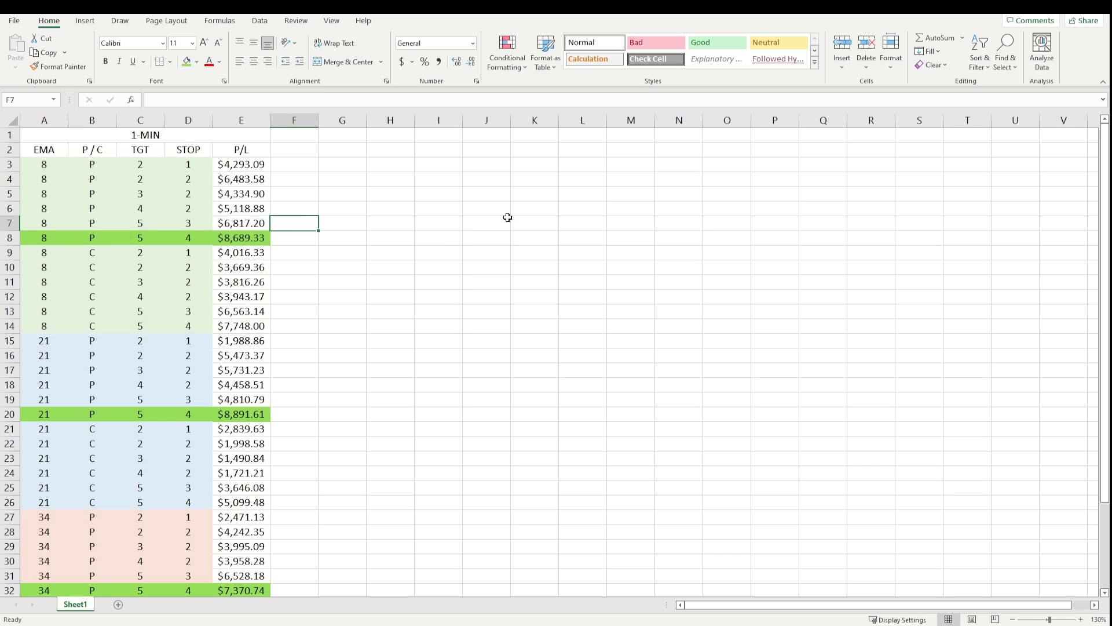